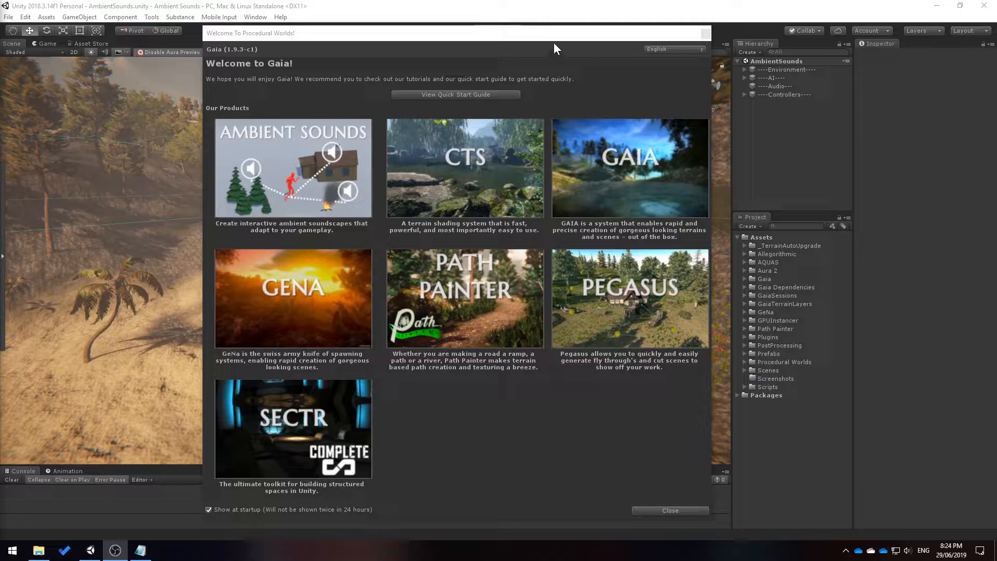
# Step: Move the Welcome window clear of the scene view and look around the beach and forest terrain
pyautogui.moveTo(544, 35); pyautogui.dragTo(701, 36)
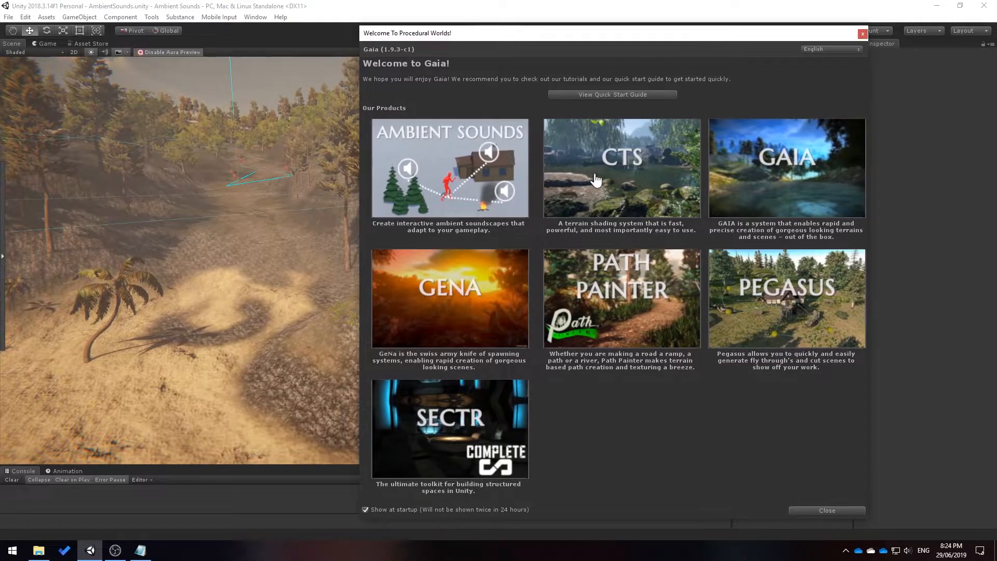
pyautogui.moveTo(303, 240); pyautogui.dragTo(235, 204, button='right')
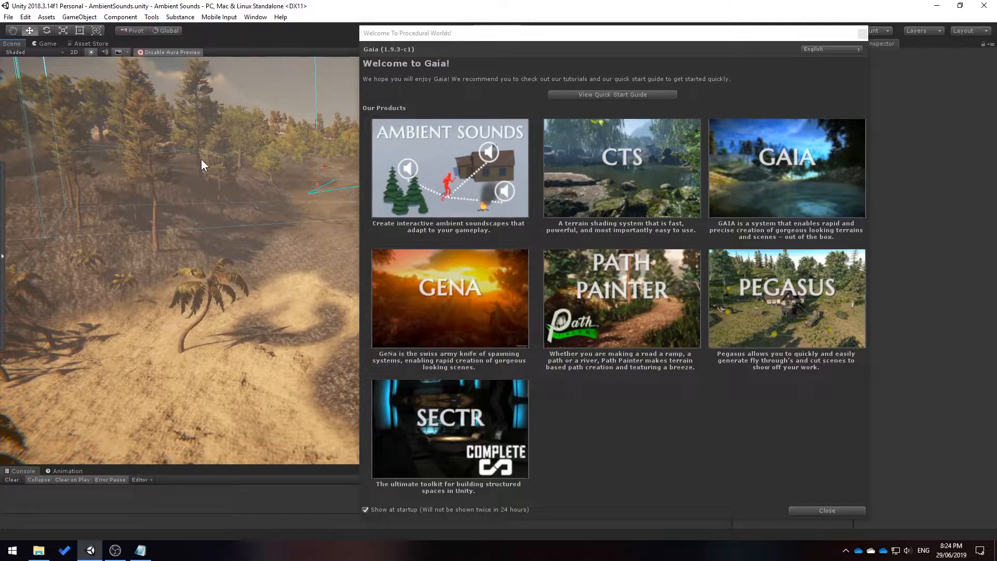
pyautogui.moveTo(224, 197); pyautogui.dragTo(307, 213, button='right')
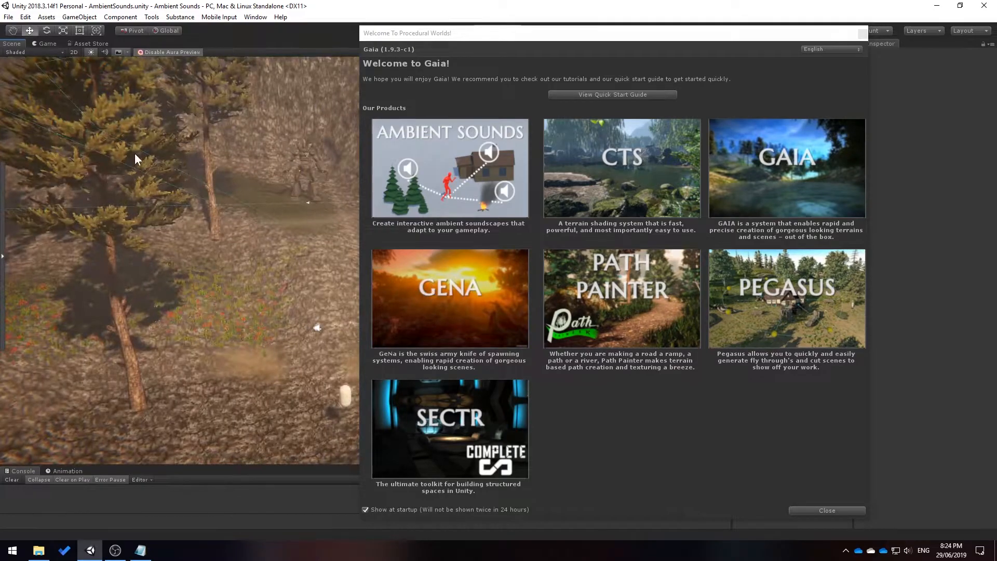
pyautogui.moveTo(137, 154); pyautogui.dragTo(156, 165, button='right')
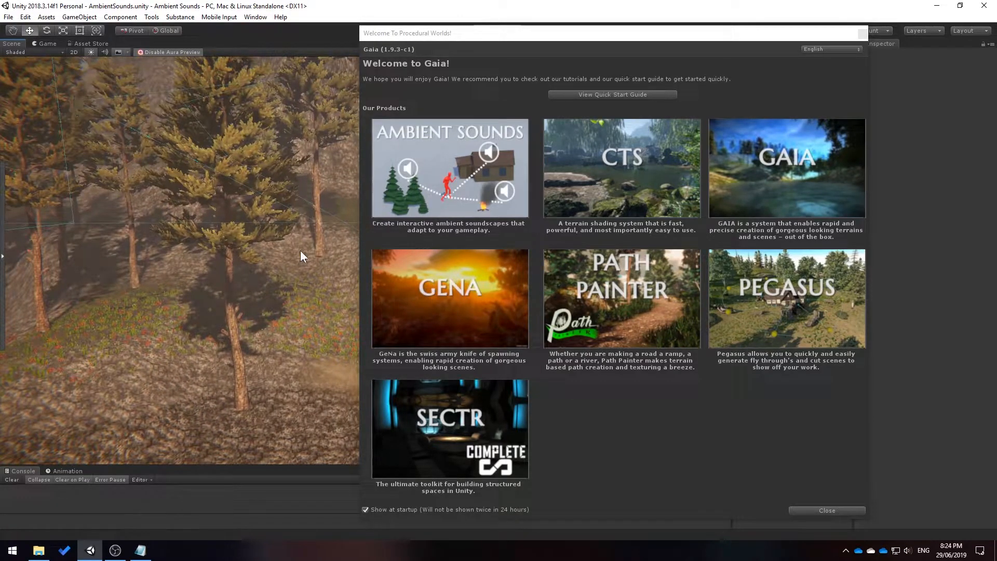
pyautogui.moveTo(712, 36); pyautogui.dragTo(0, 47)
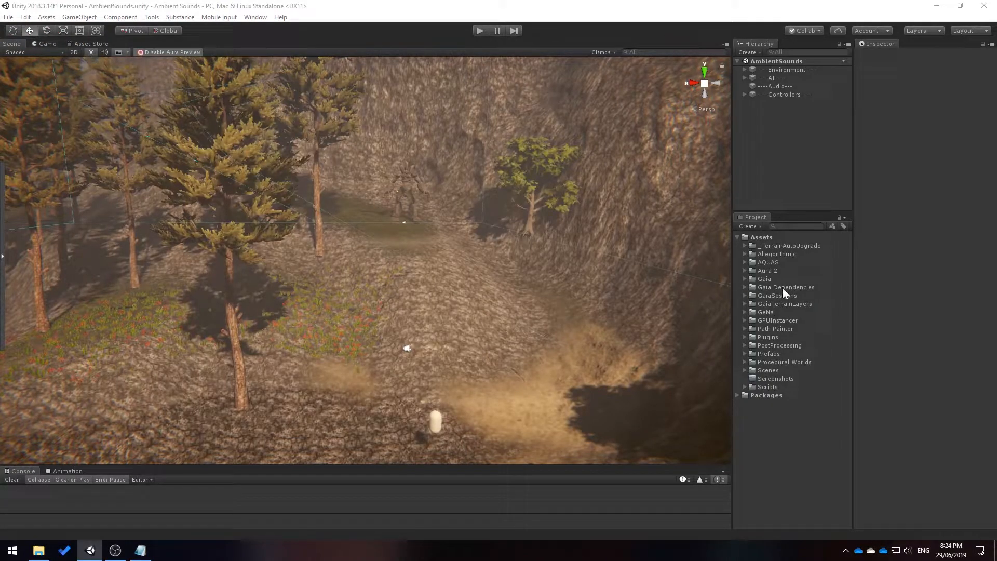
pyautogui.moveTo(587, 264); pyautogui.dragTo(769, 295, button='right')
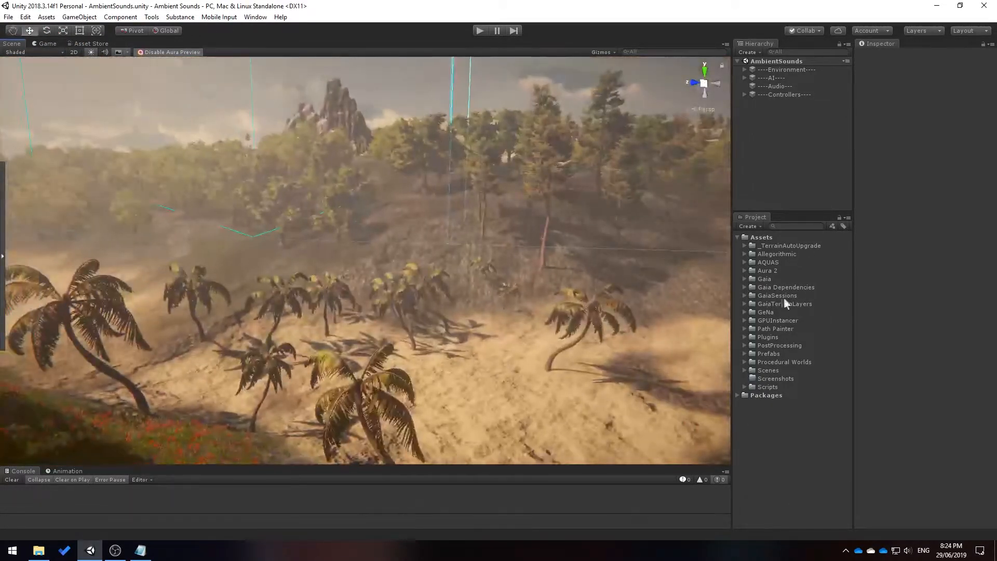
pyautogui.moveTo(645, 259); pyautogui.dragTo(262, 303, button='right')
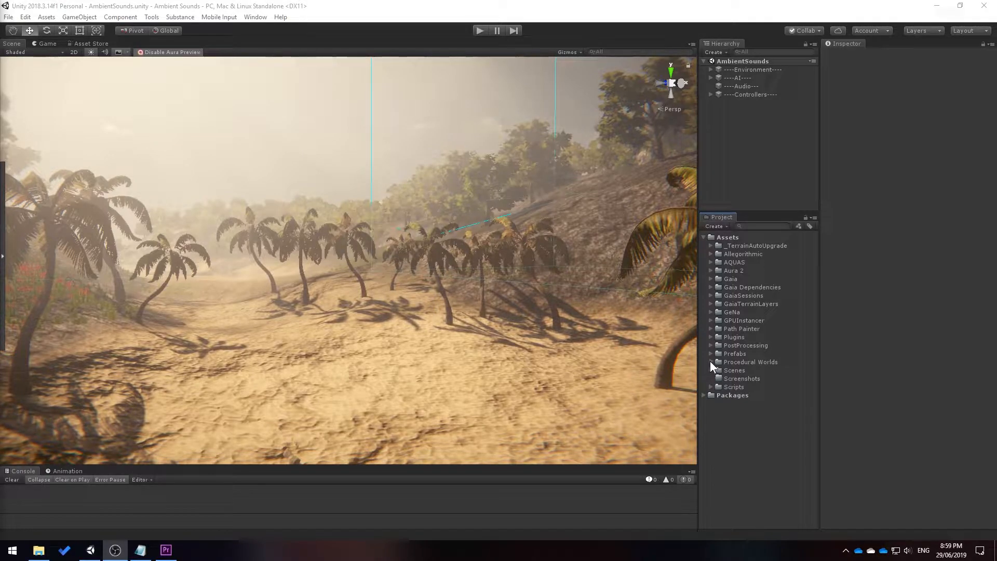
# Step: Locate the Ambient Sounds documentation file in the project's Procedural Worlds > Ambient Sounds > Documentation folder
pyautogui.click(710, 361)
pyautogui.click(718, 378)
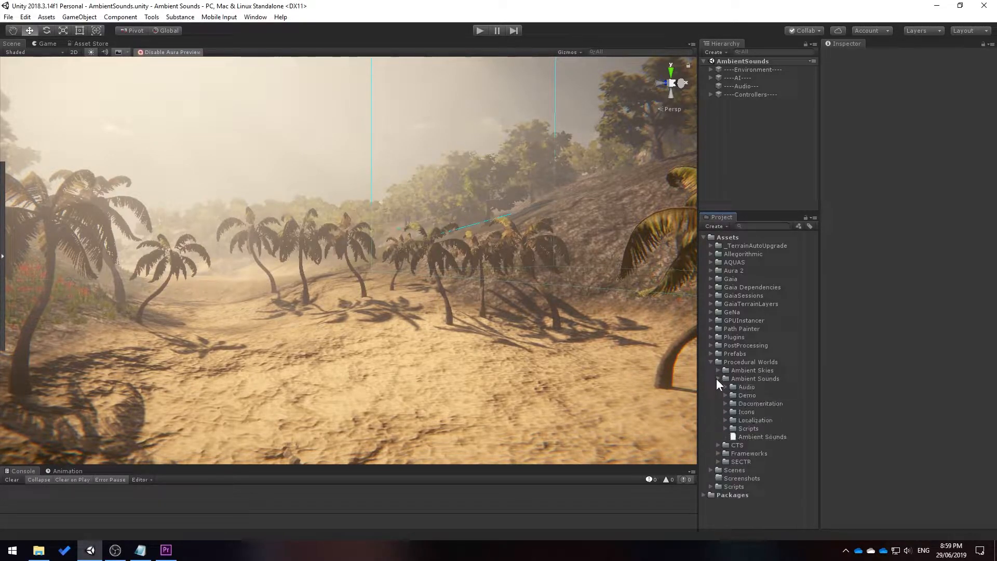
pyautogui.click(725, 404)
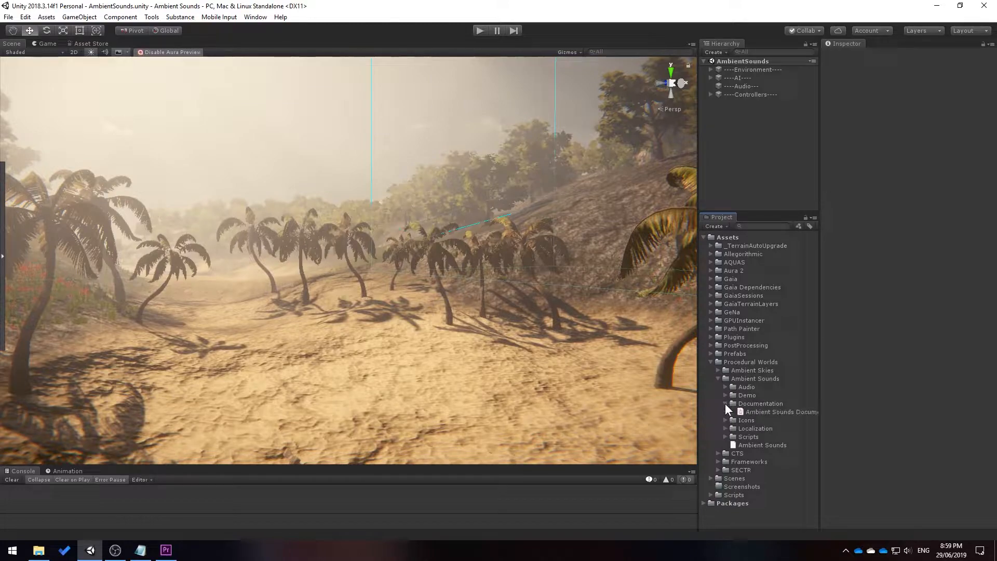
pyautogui.click(784, 413)
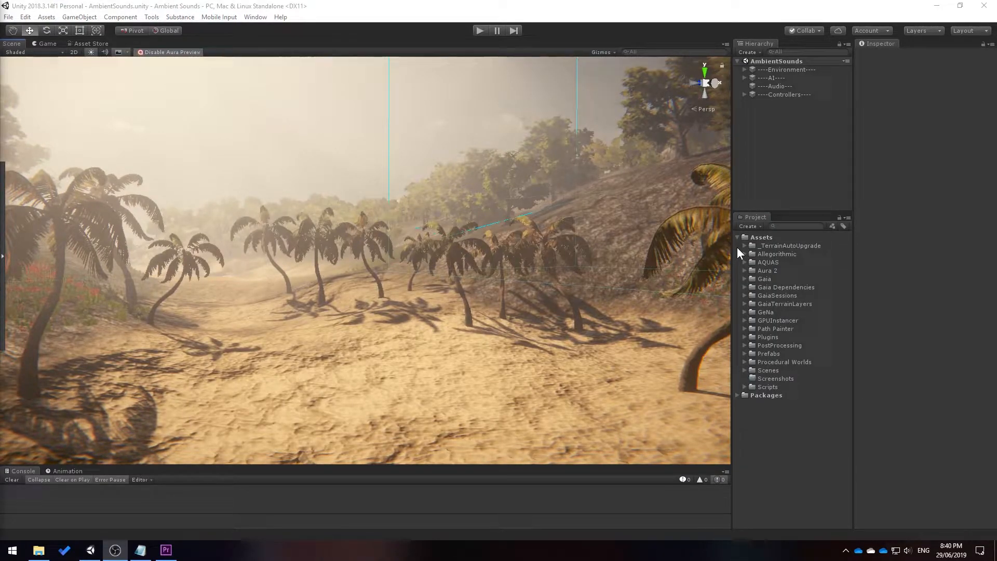
# Step: Open the Ambient Sounds Manager window from the Procedural Worlds tools
pyautogui.click(263, 19)
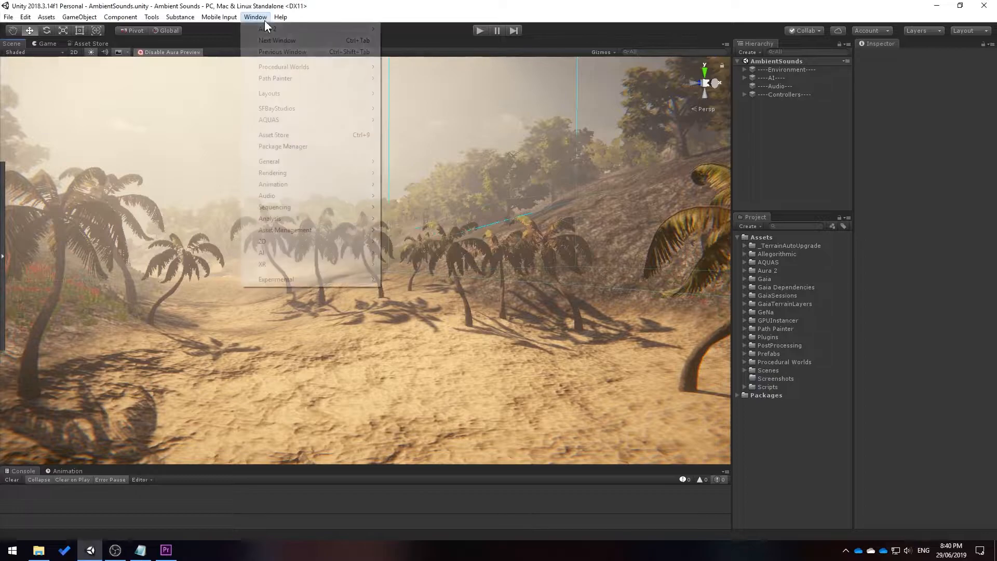
pyautogui.moveTo(295, 67)
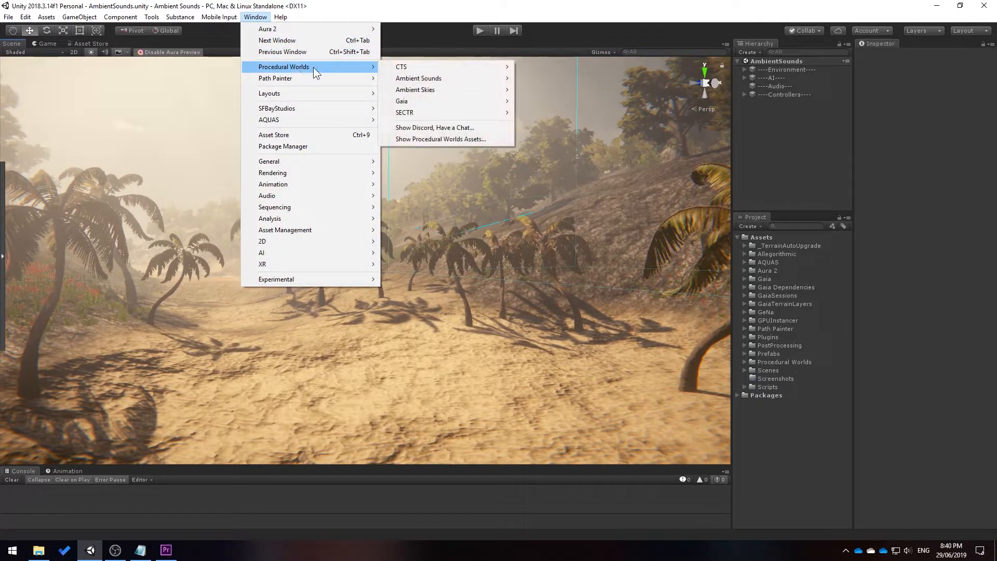
pyautogui.moveTo(463, 78)
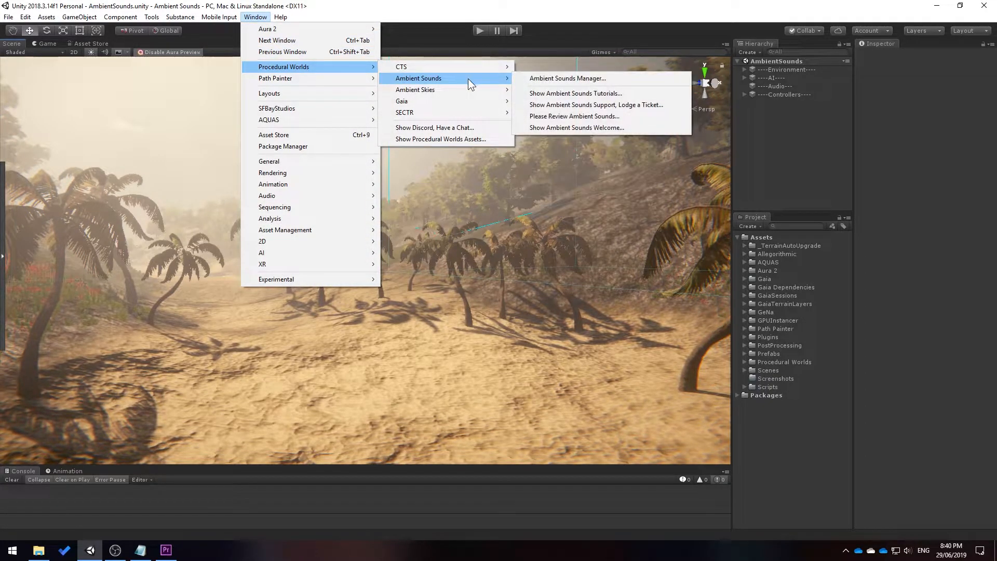
pyautogui.click(577, 81)
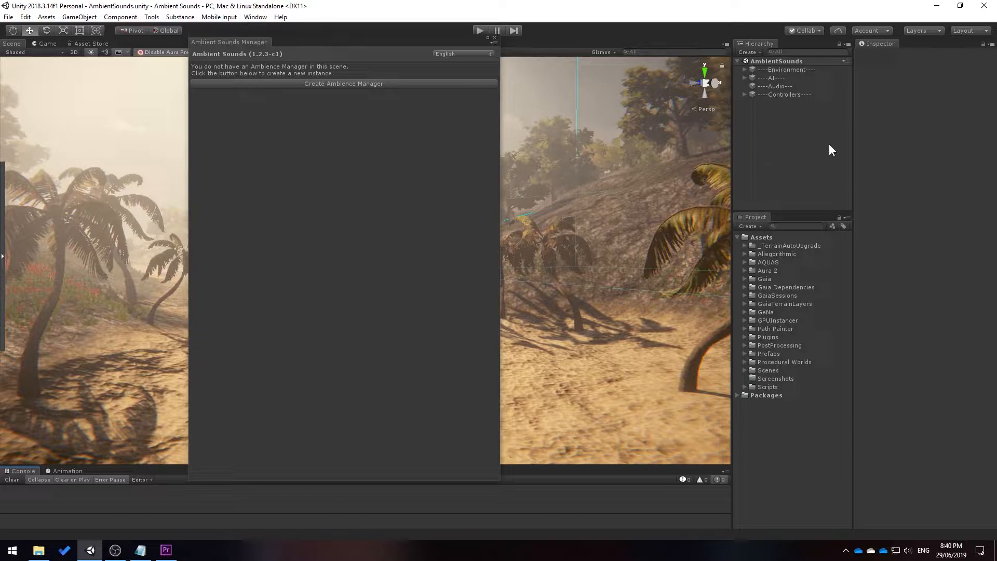
# Step: Create an Ambience Manager for the scene and inspect its component on the MainCamera under the Controllers group
pyautogui.click(409, 85)
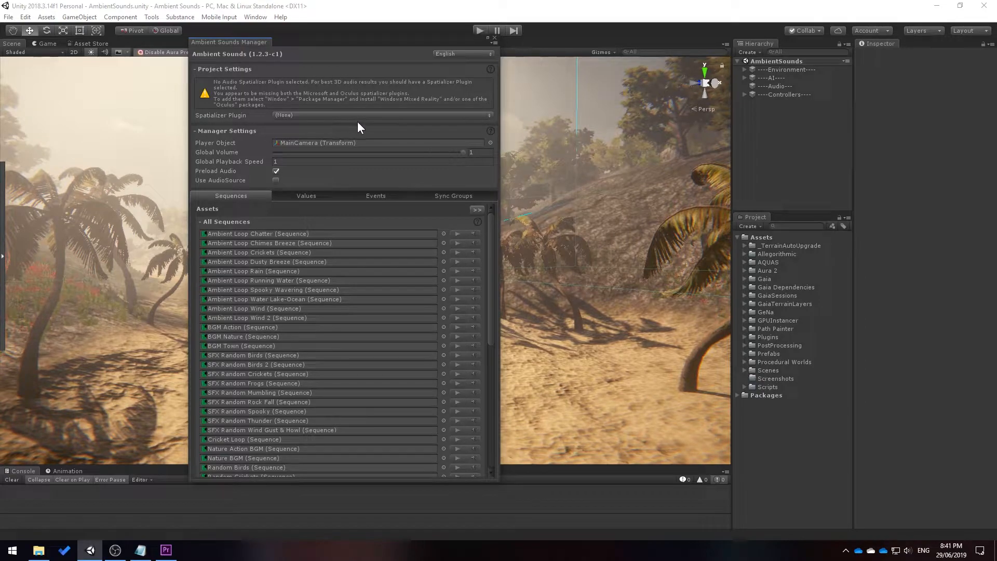
pyautogui.click(745, 94)
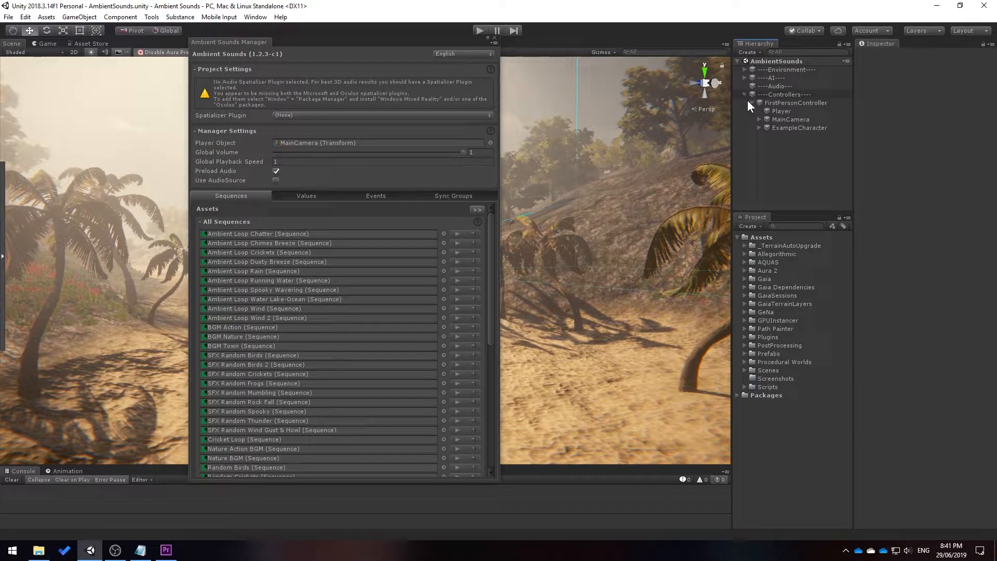
pyautogui.click(791, 120)
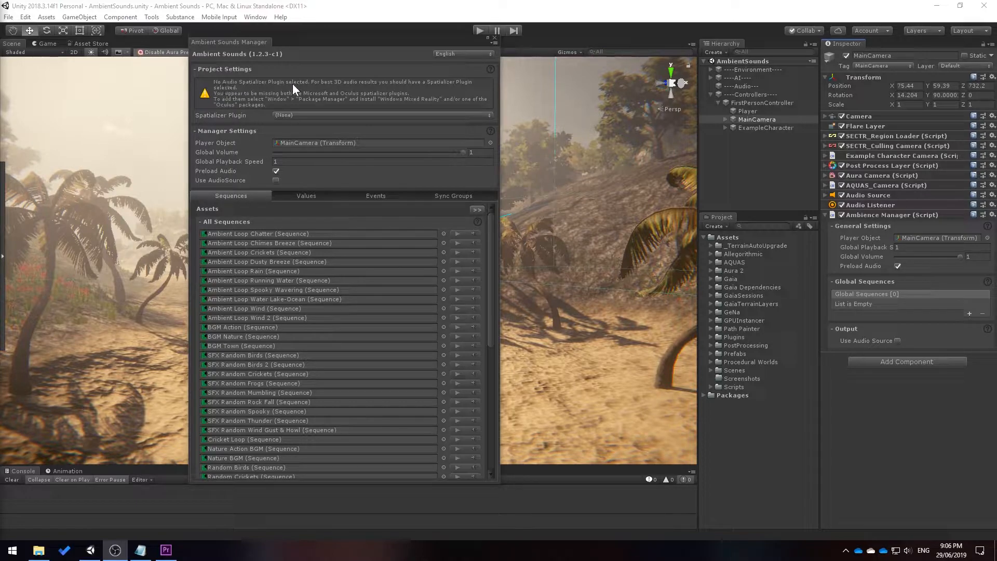
# Step: Try Resonance Audio as the spatializer plugin in the project settings of the Ambient Sounds Manager
pyautogui.click(303, 116)
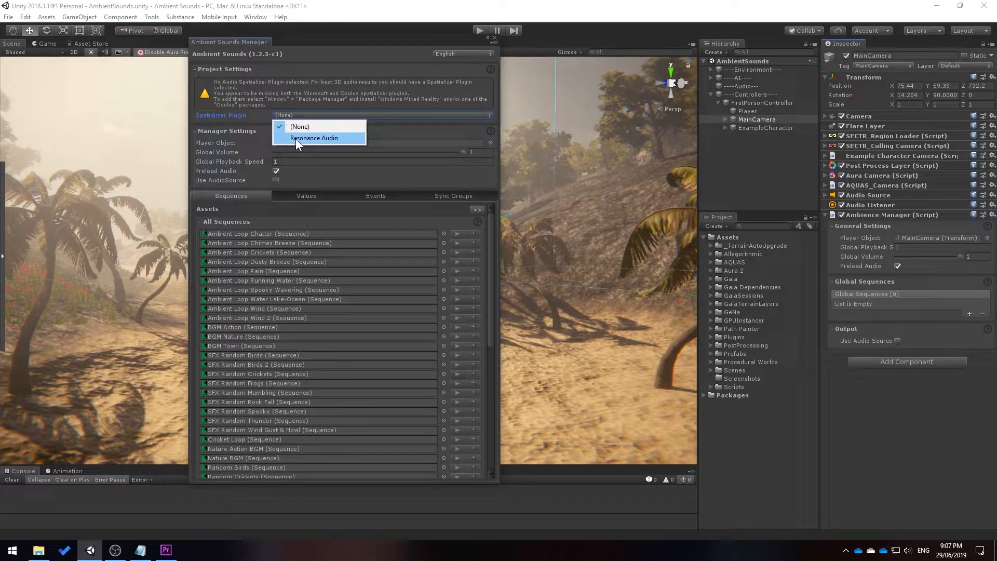
pyautogui.click(347, 139)
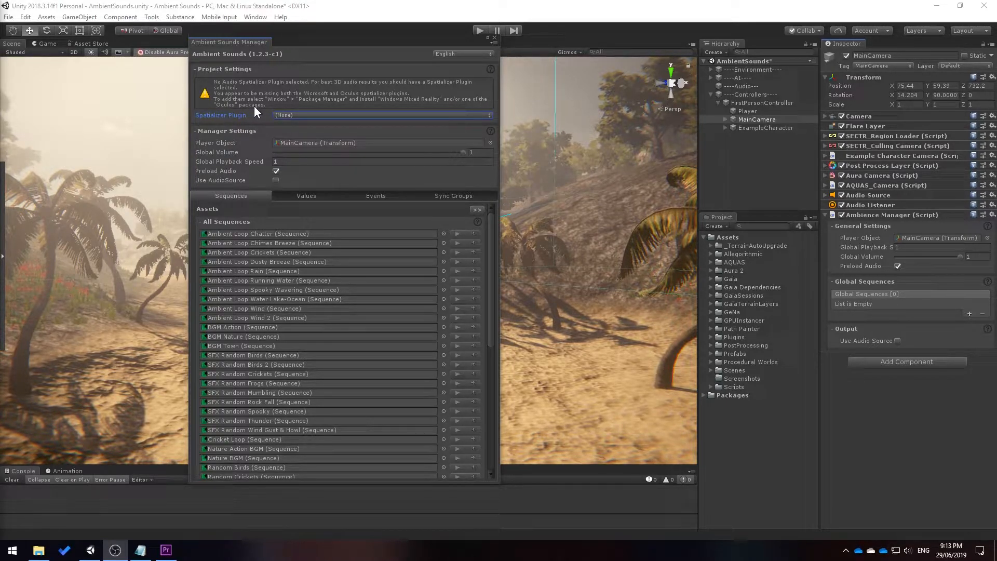
# Step: Install the Windows Mixed Reality 1.0.12 package through the Package Manager and close its window
pyautogui.click(260, 17)
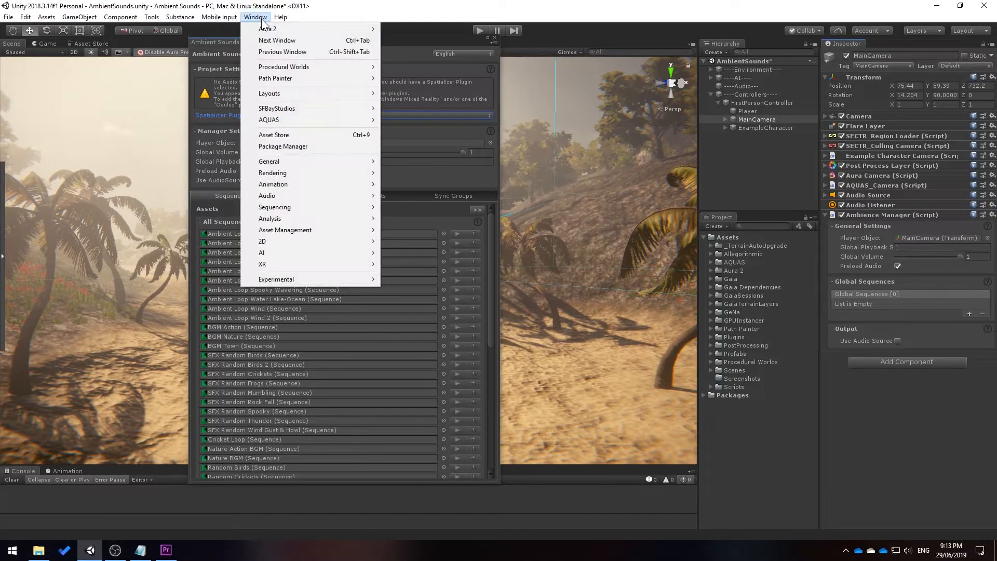
pyautogui.click(340, 146)
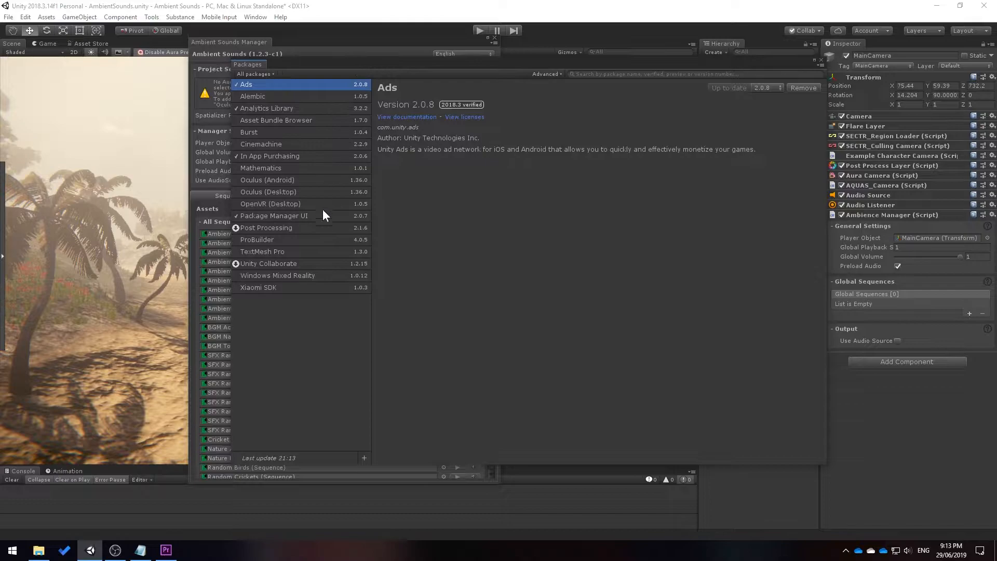
pyautogui.click(313, 275)
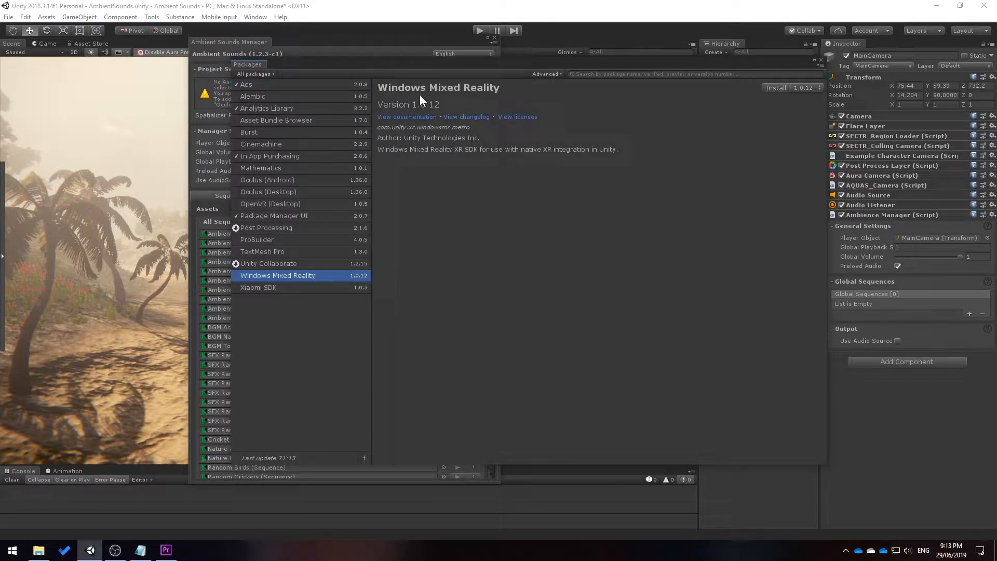
pyautogui.click(772, 88)
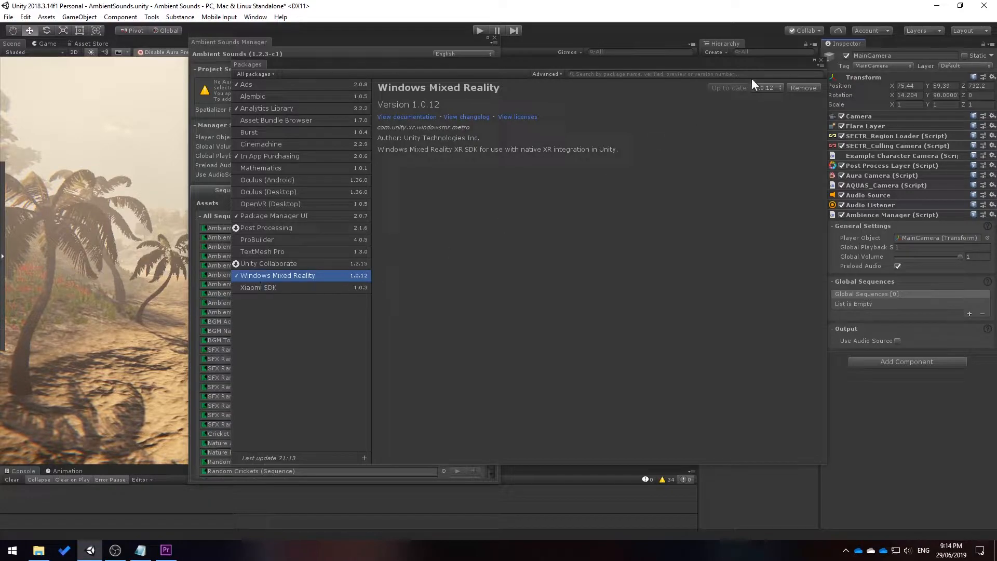
pyautogui.click(821, 61)
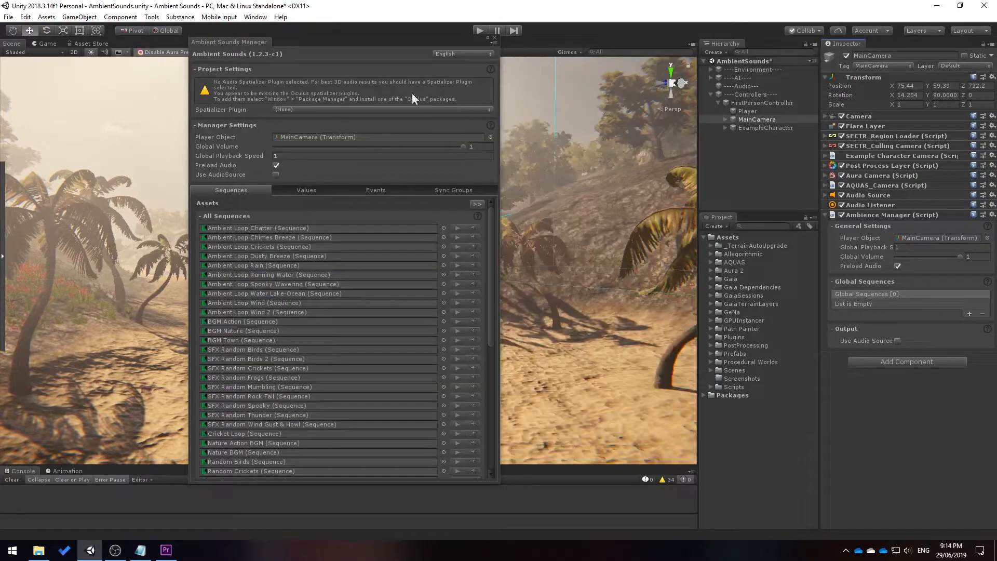
# Step: Switch the spatializer plugin between MS HRTF Spatializer and Resonance Audio, leaving it on Resonance Audio
pyautogui.click(317, 109)
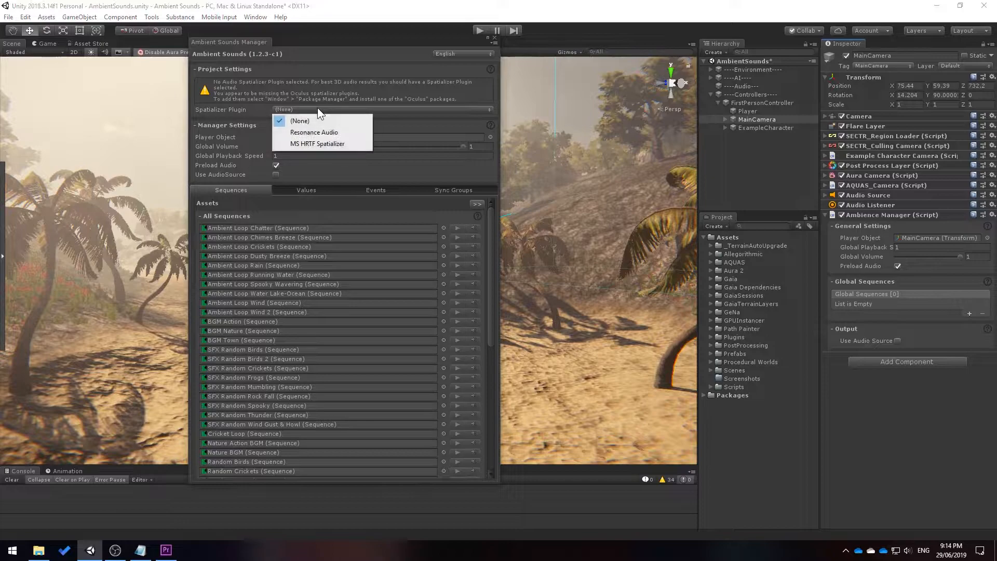
pyautogui.click(351, 144)
pyautogui.click(329, 80)
pyautogui.click(347, 103)
pyautogui.click(359, 81)
pyautogui.click(358, 114)
pyautogui.click(363, 79)
pyautogui.click(358, 104)
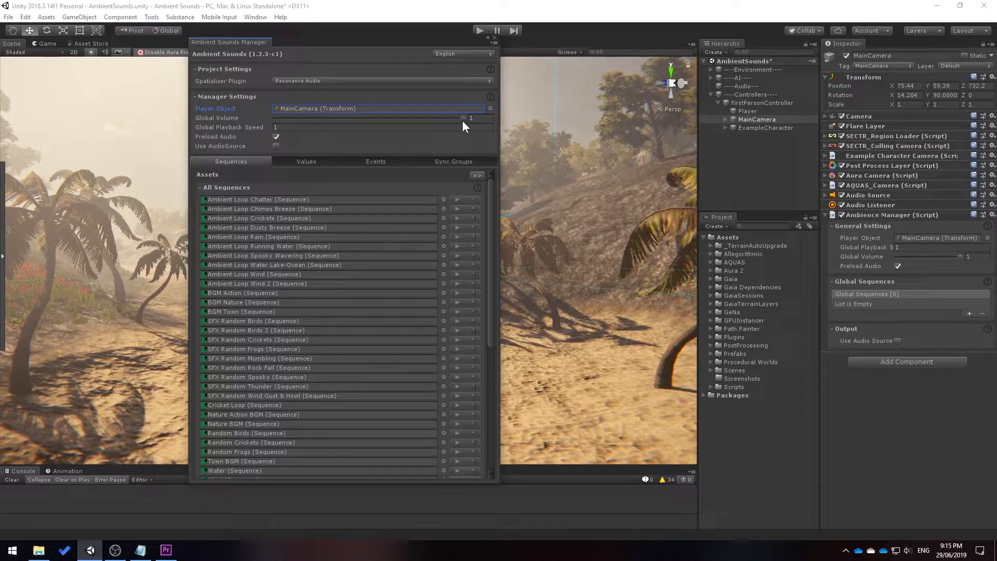
# Step: Lower the Ambient Sounds global volume to 0.876, and set it back to 1
pyautogui.moveTo(462, 119); pyautogui.dragTo(441, 123)
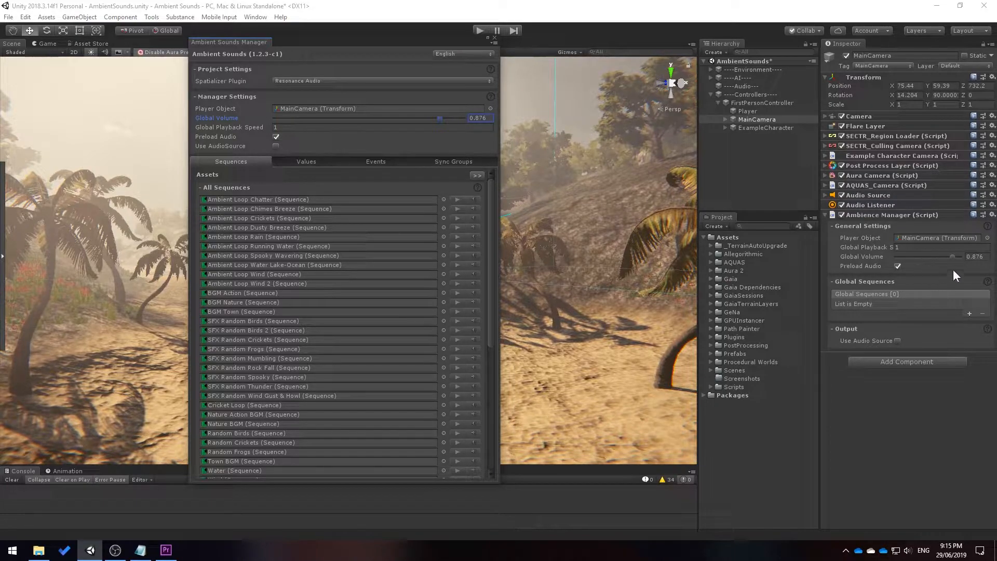
pyautogui.moveTo(464, 118)
pyautogui.mouseDown()
pyautogui.moveTo(421, 116)
pyautogui.moveTo(463, 117)
pyautogui.mouseUp()
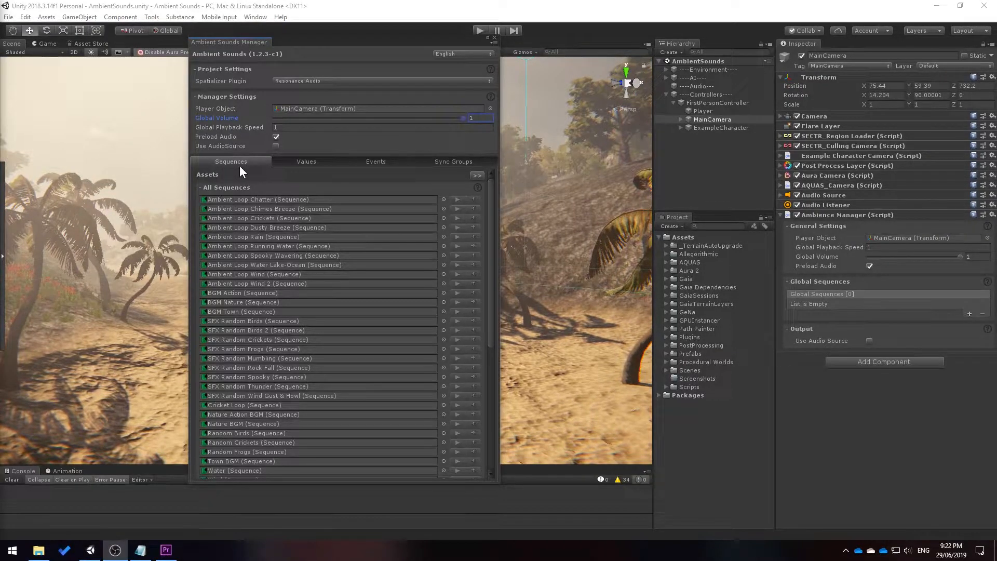
# Step: Locate the Ambient Loop Chatter sequence asset in the project, show its settings and widen the project file list
pyautogui.click(253, 199)
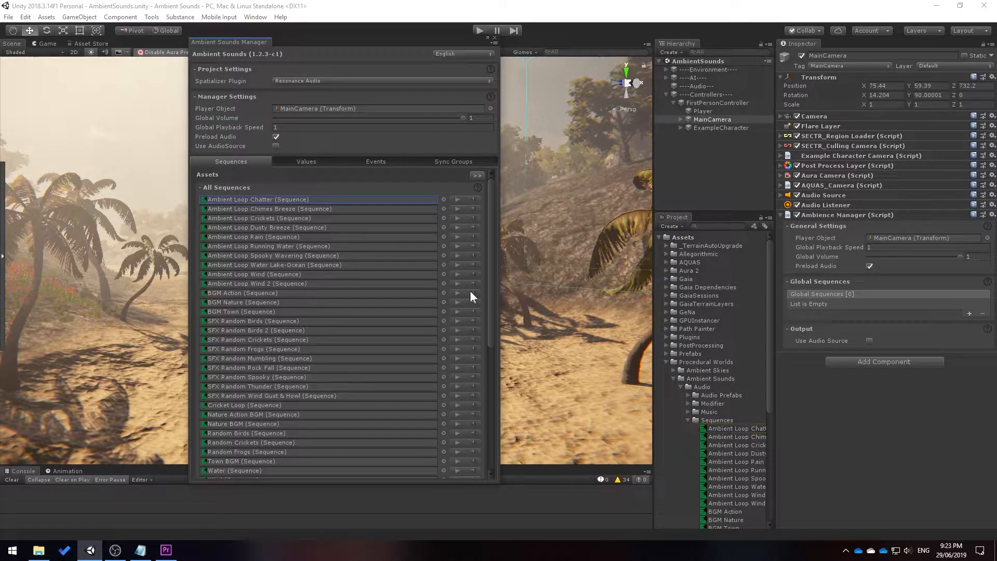
pyautogui.click(725, 429)
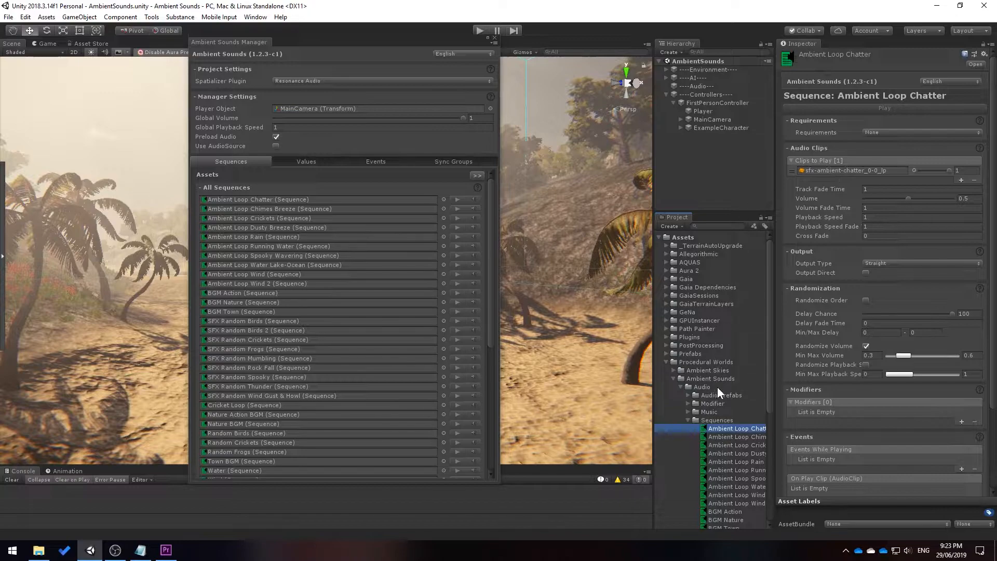
pyautogui.scroll(-5, 728, 415)
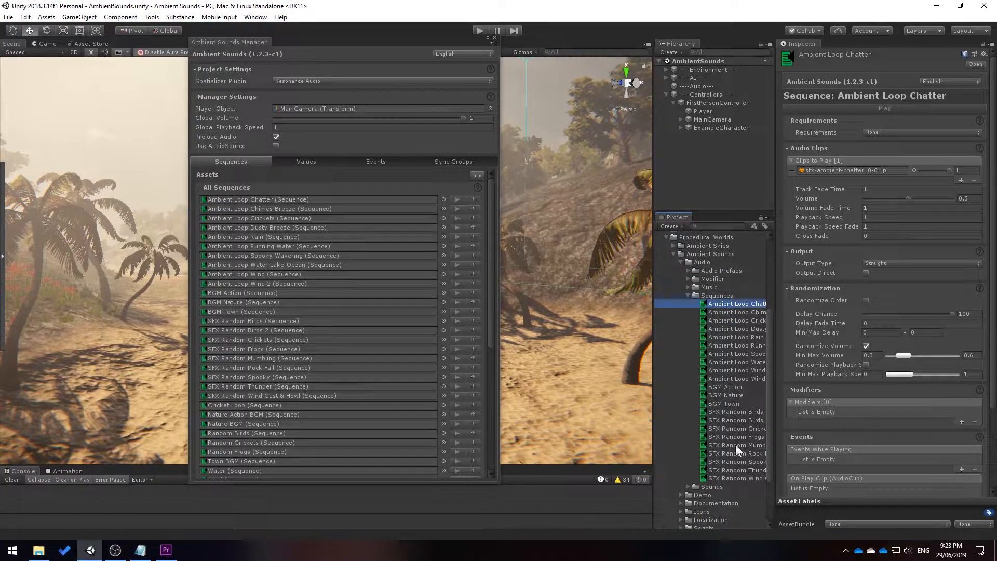
pyautogui.moveTo(654, 317); pyautogui.dragTo(621, 314)
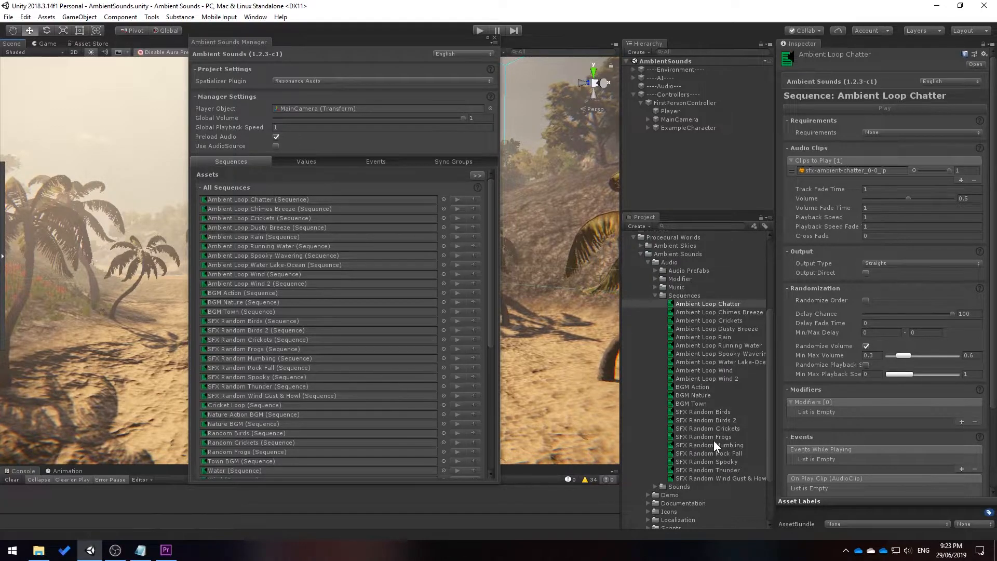
# Step: Expand the Demo folder of Ambient Sounds and its Sequences subfolder in the project
pyautogui.scroll(-3, 713, 440)
pyautogui.click(662, 433)
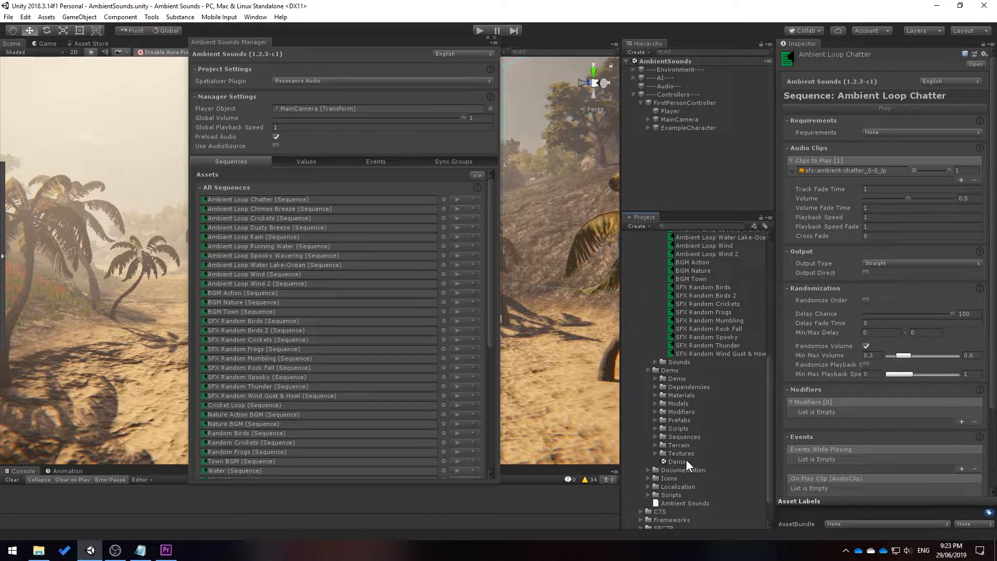
pyautogui.click(657, 437)
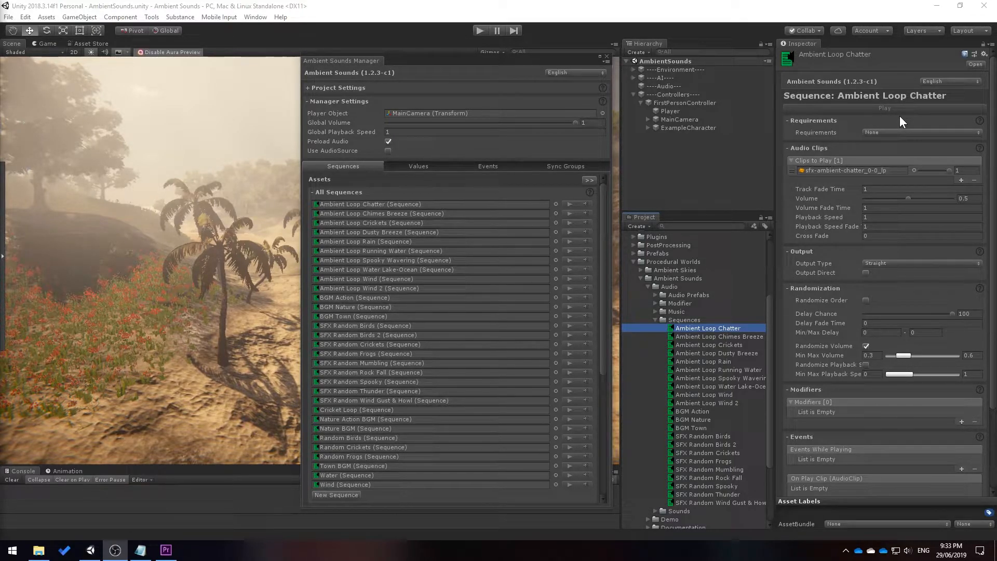
# Step: Run the scene in play mode
pyautogui.click(479, 30)
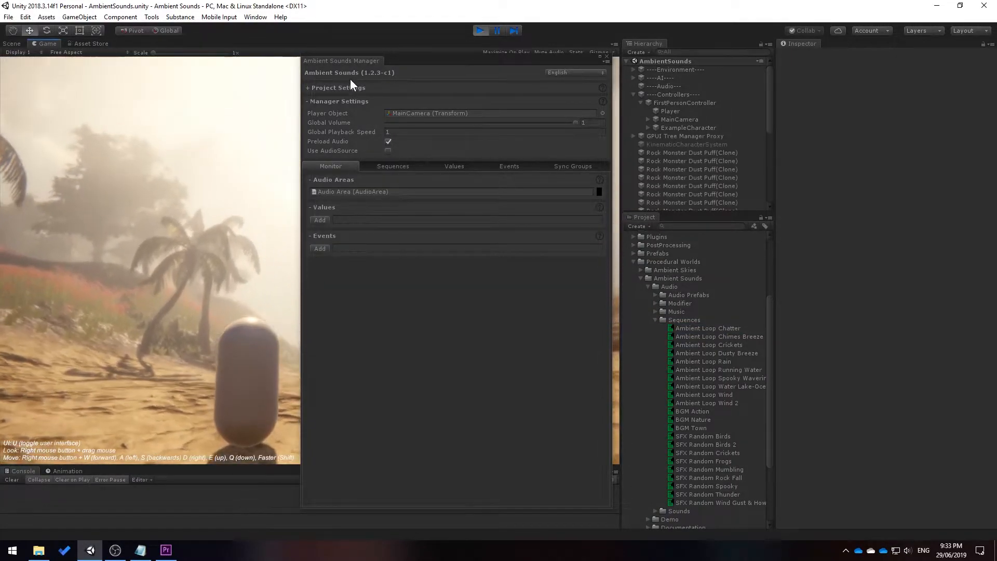
# Step: Dock the Ambient Sounds Manager beside the Game view, then play and stop the BGM Nature sequence
pyautogui.moveTo(360, 61); pyautogui.dragTo(617, 170)
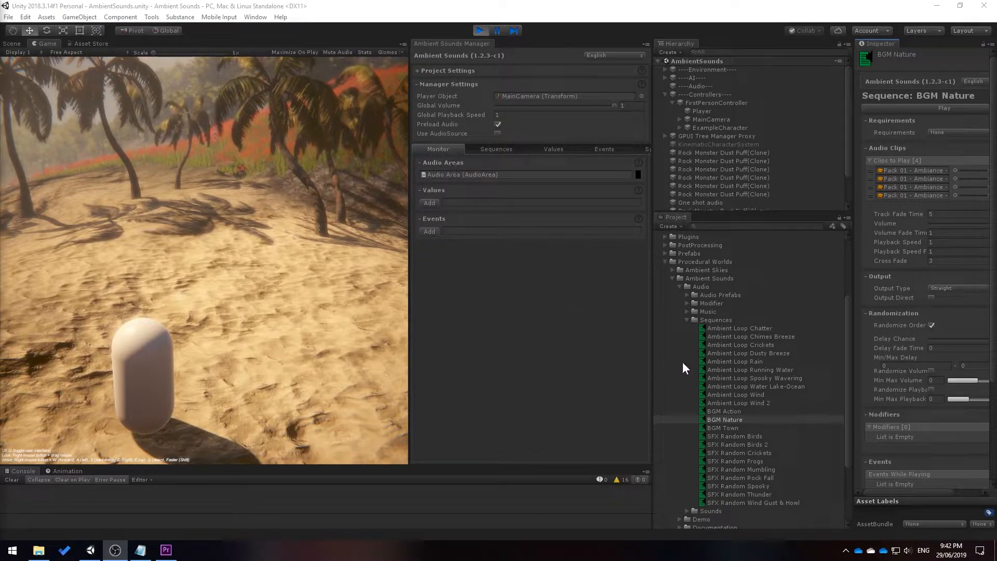
pyautogui.click(769, 417)
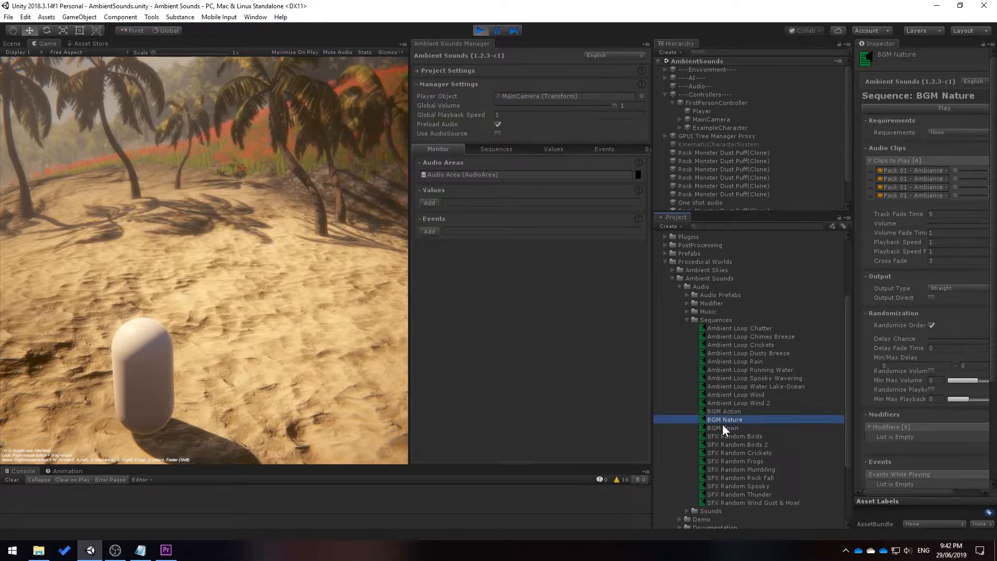
pyautogui.click(921, 111)
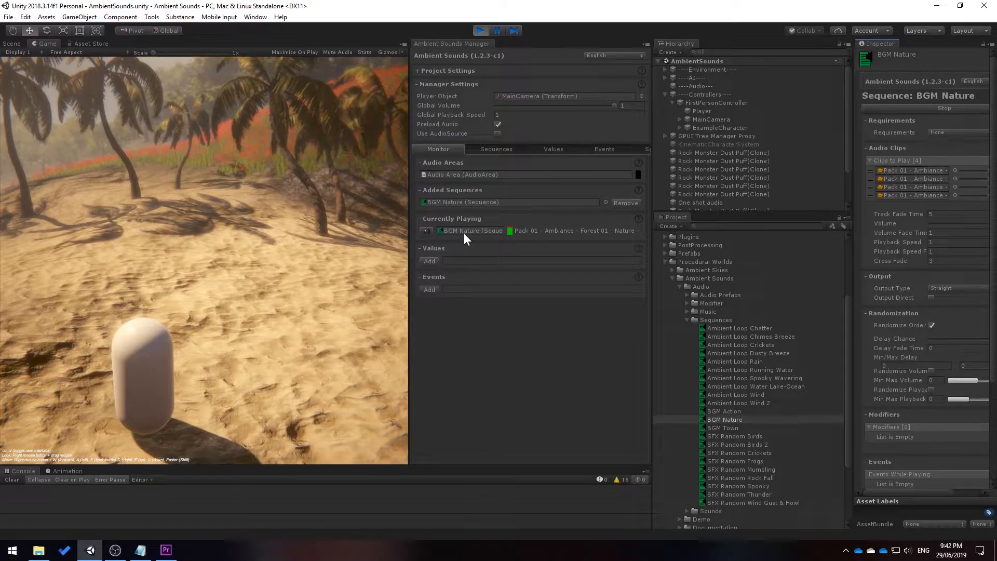
pyautogui.click(428, 232)
pyautogui.click(428, 232)
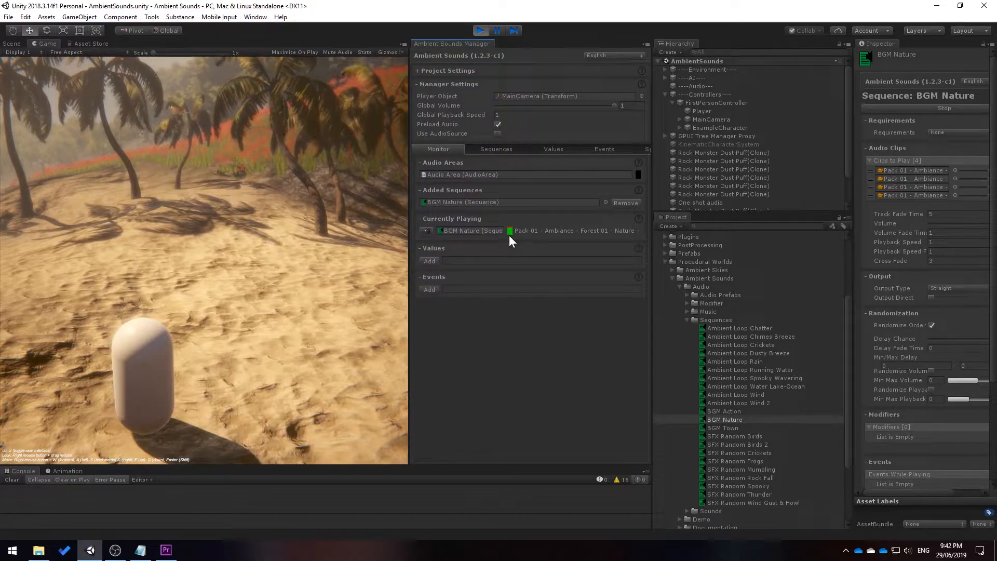
pyautogui.click(959, 106)
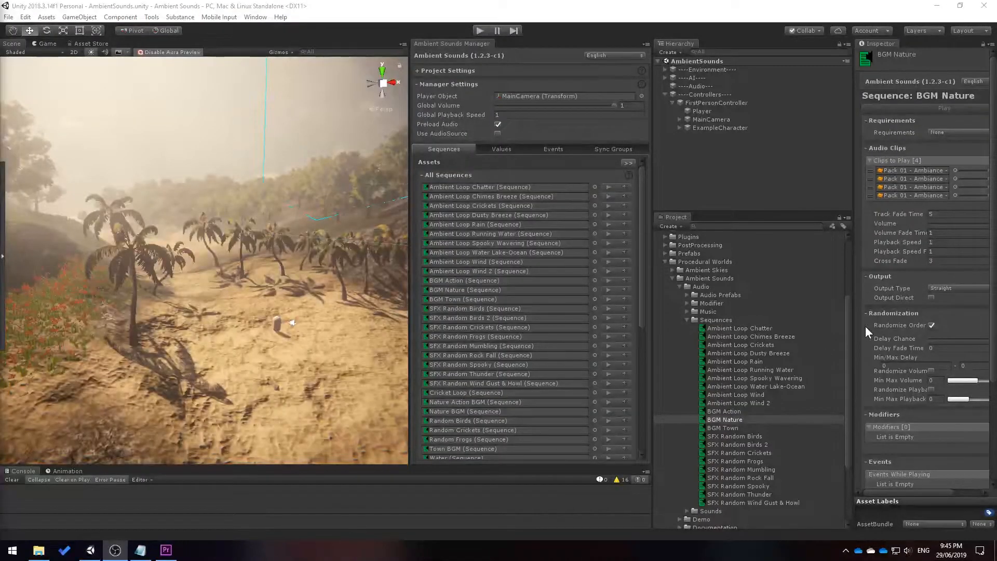
# Step: Add a slot to the Global Sequences in the Ambient Sounds Manager and assign the BGM Nature sequence to it
pyautogui.click(735, 422)
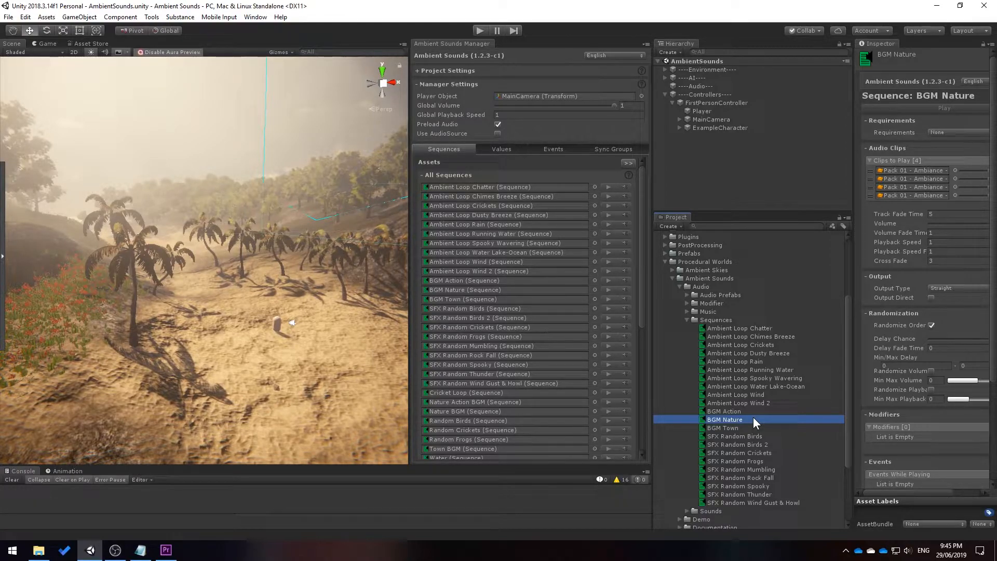
pyautogui.click(730, 120)
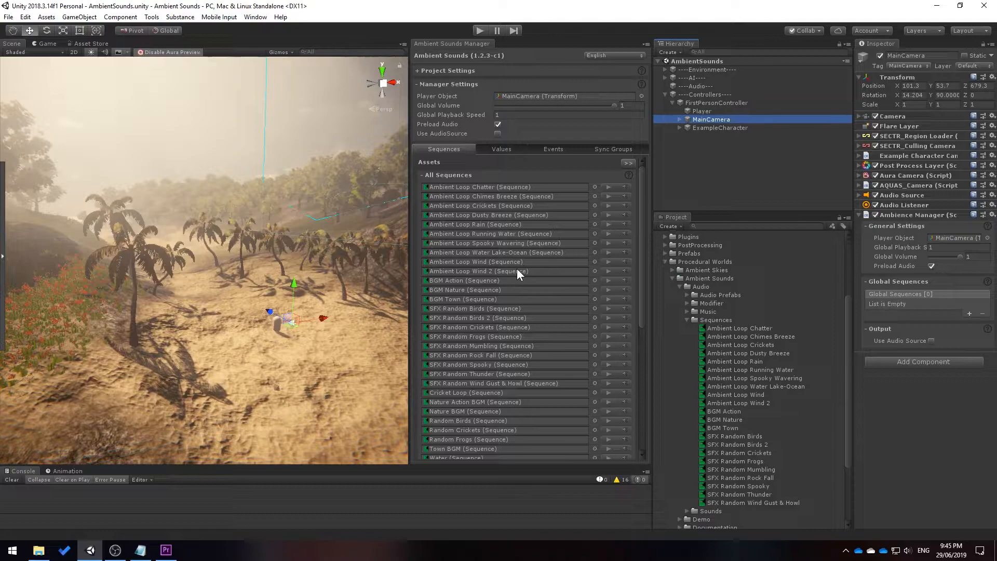
pyautogui.scroll(-10, 516, 269)
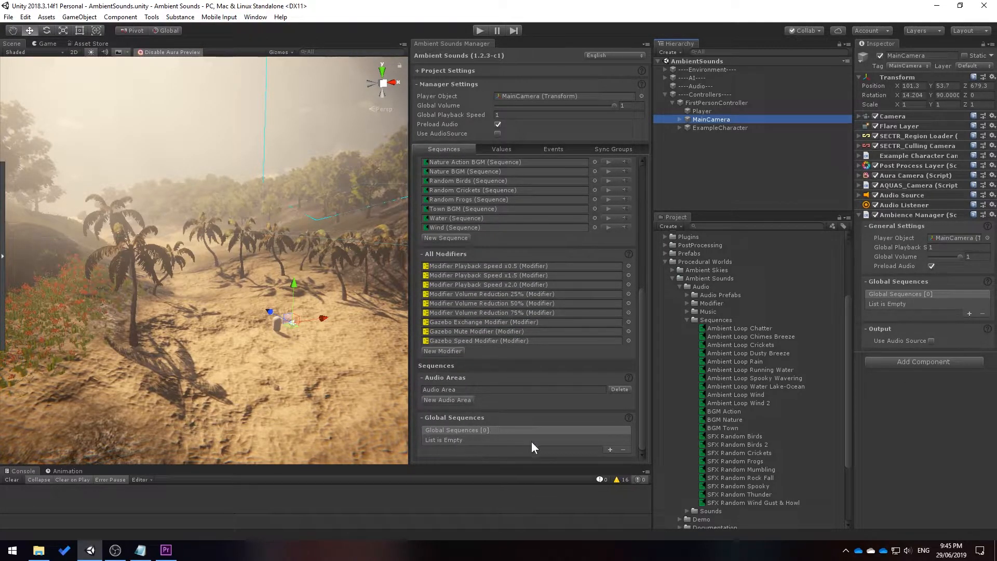
pyautogui.click(610, 450)
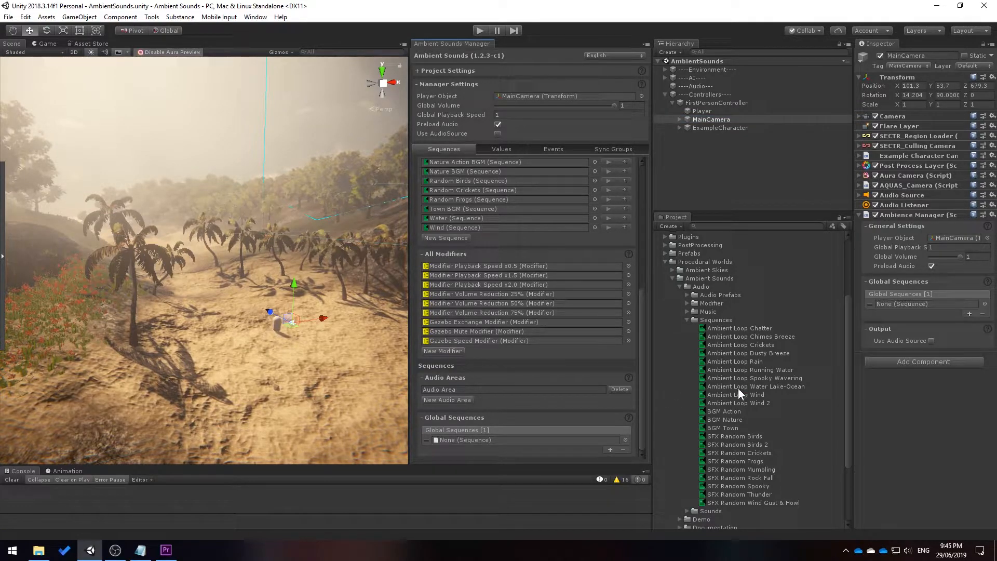
pyautogui.moveTo(734, 419); pyautogui.dragTo(525, 442)
# Step: Run the scene and walk the player around while monitoring the BGM Nature global sequence
pyautogui.click(480, 31)
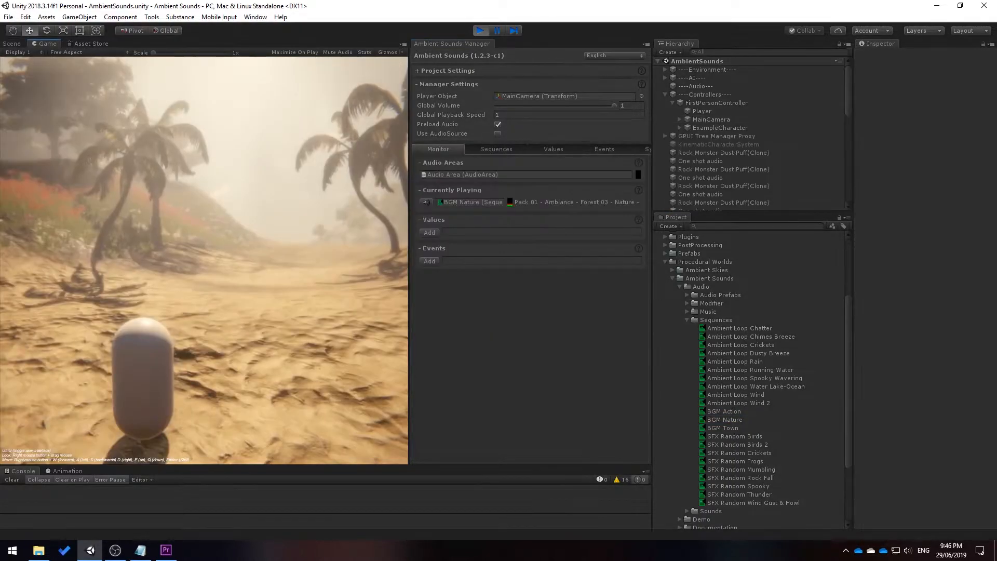
pyautogui.press('w')
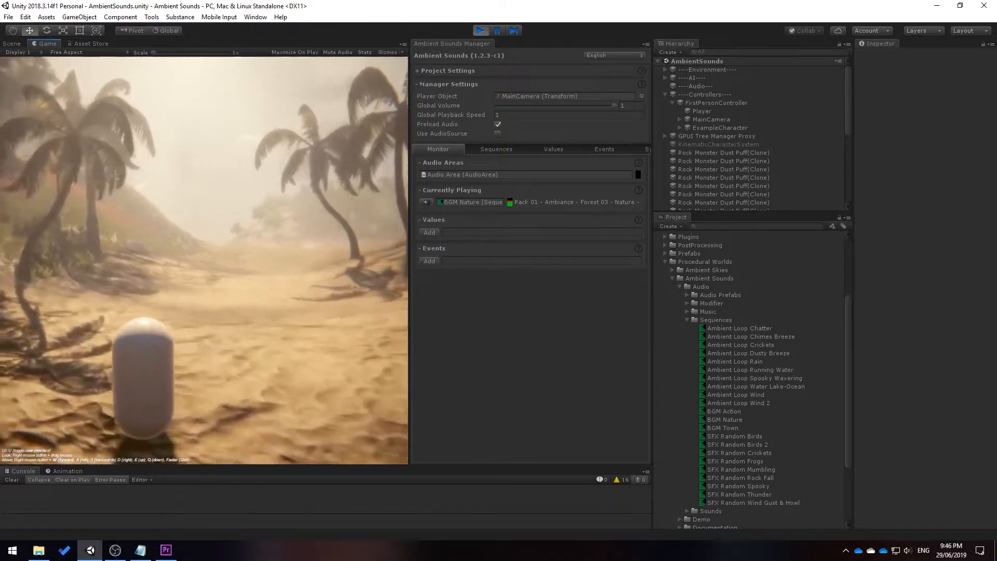
pyautogui.press('w')
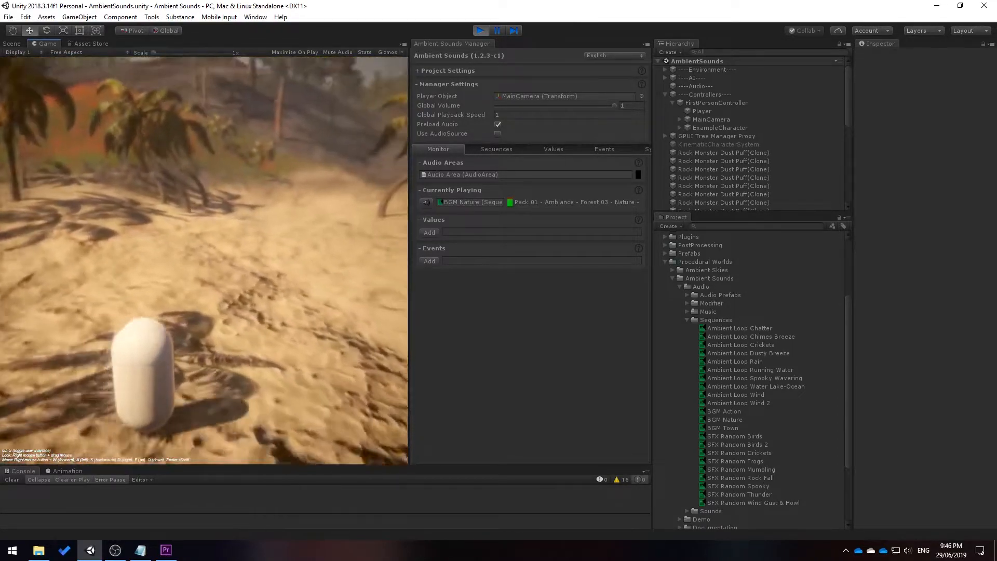
pyautogui.moveTo(364, 260); pyautogui.dragTo(422, 272, button='right')
pyautogui.press('w')
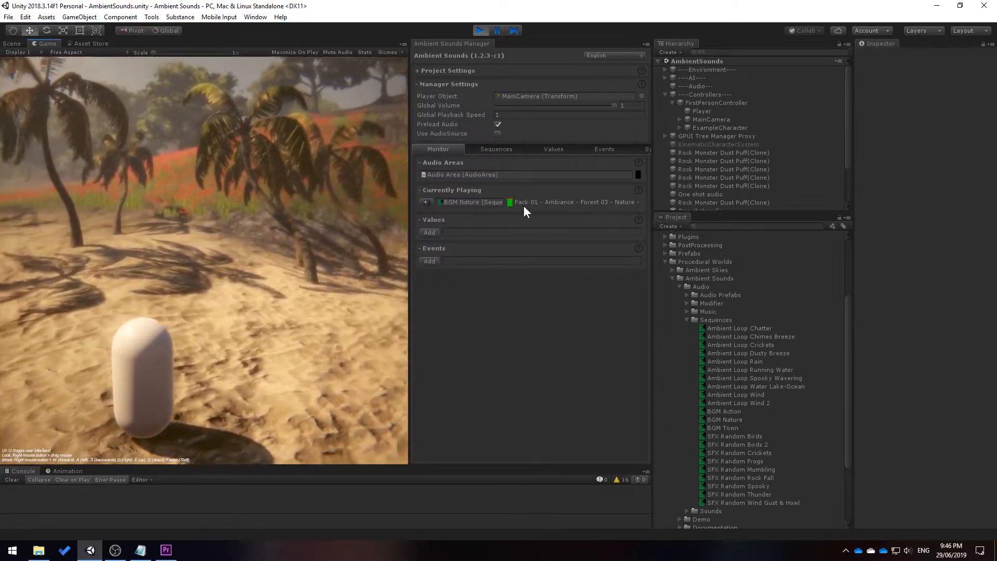
pyautogui.moveTo(331, 240); pyautogui.dragTo(393, 244, button='right')
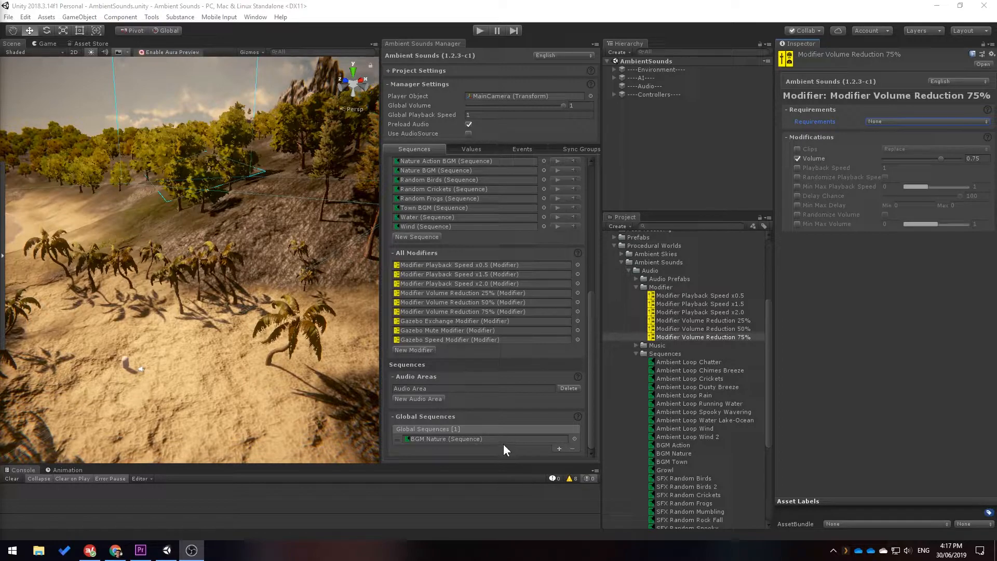
# Step: Show the settings of Modifier Volume Reduction 75% and examine its available requirement options
pyautogui.click(699, 338)
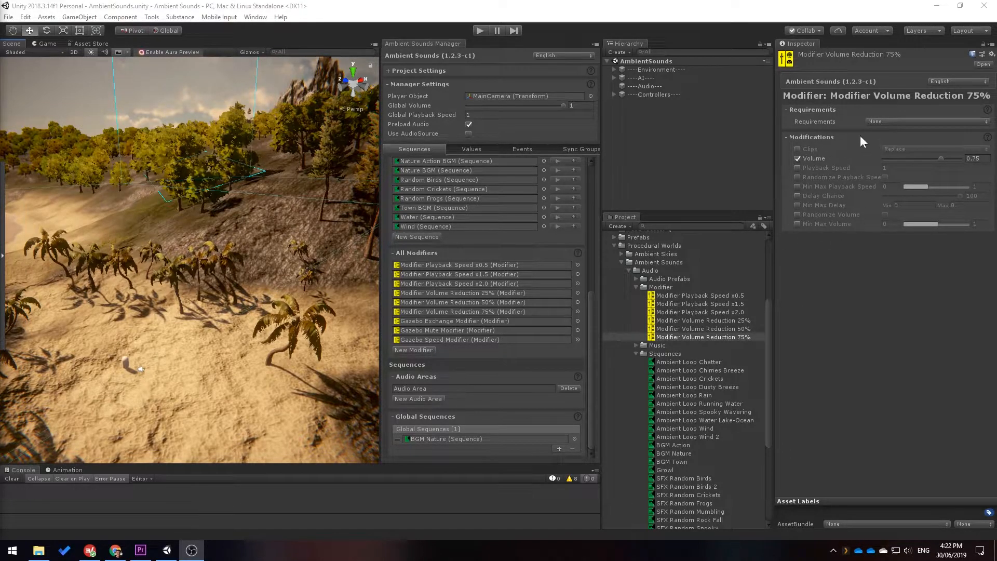
pyautogui.click(905, 123)
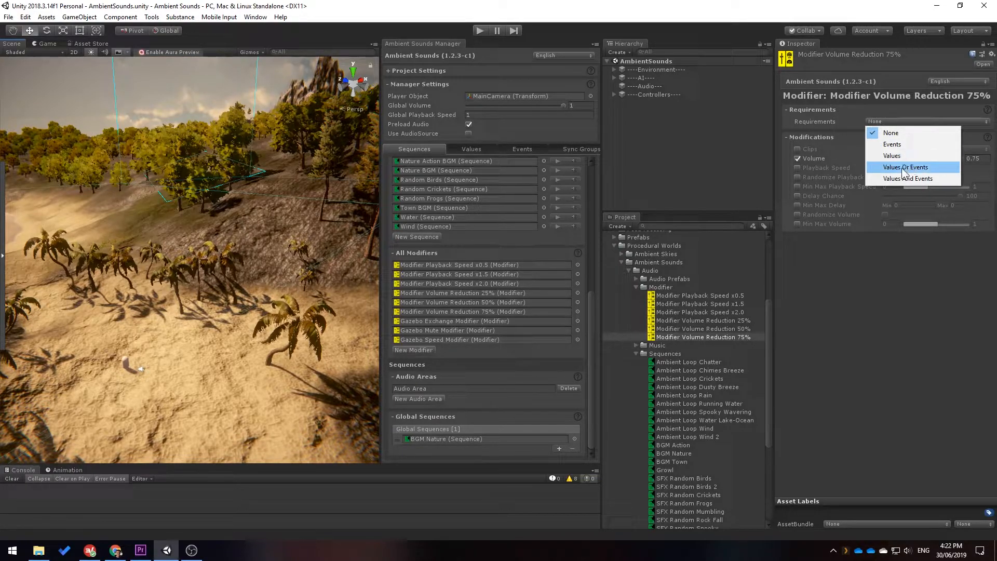
pyautogui.click(849, 126)
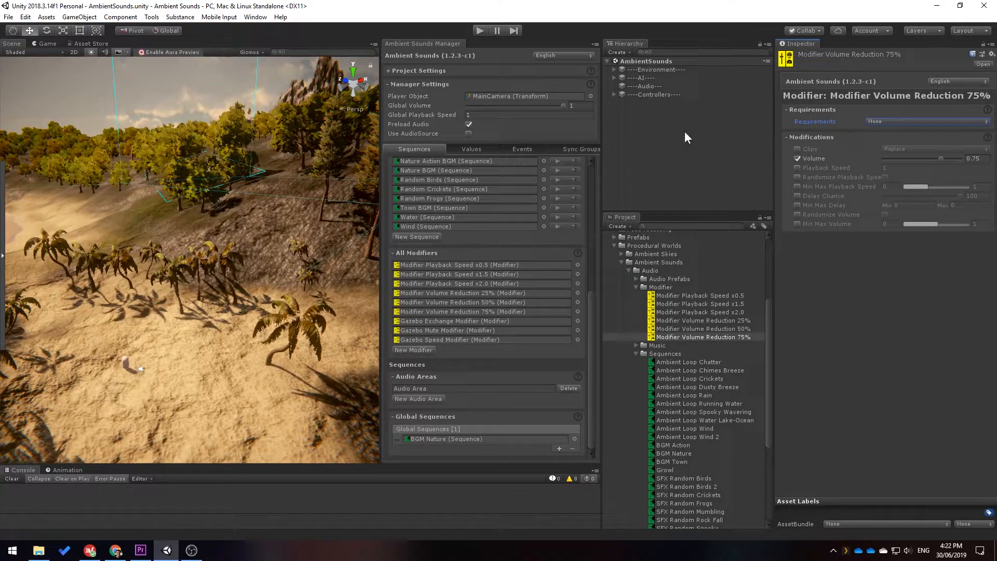
# Step: Review the values and events defined in the Ambient Sounds Manager, and return to its sequences
pyautogui.click(486, 148)
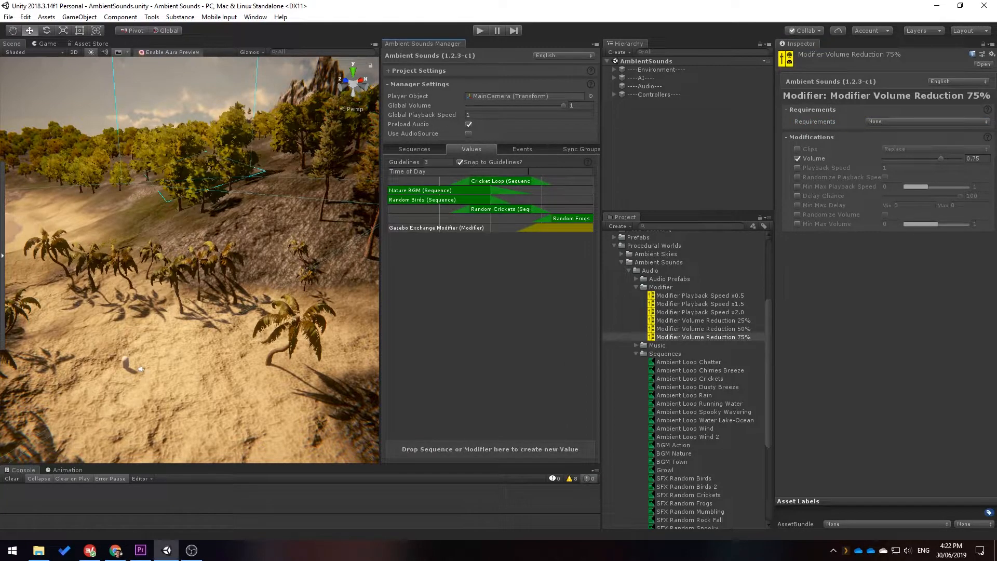
pyautogui.click(523, 151)
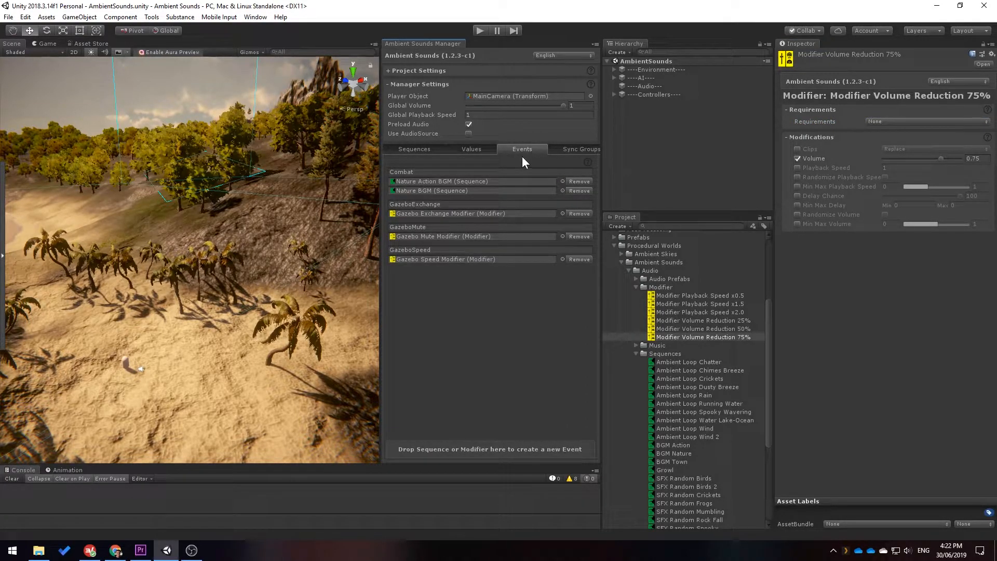
pyautogui.click(441, 153)
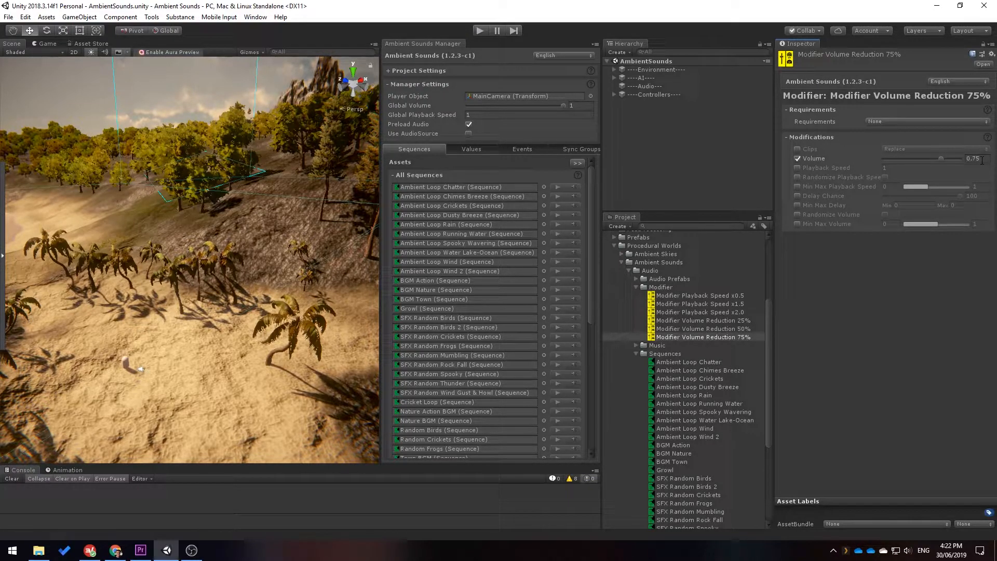
# Step: Add Modifier Volume Reduction 75% to the modifiers of the BGM Nature sequence
pyautogui.click(693, 454)
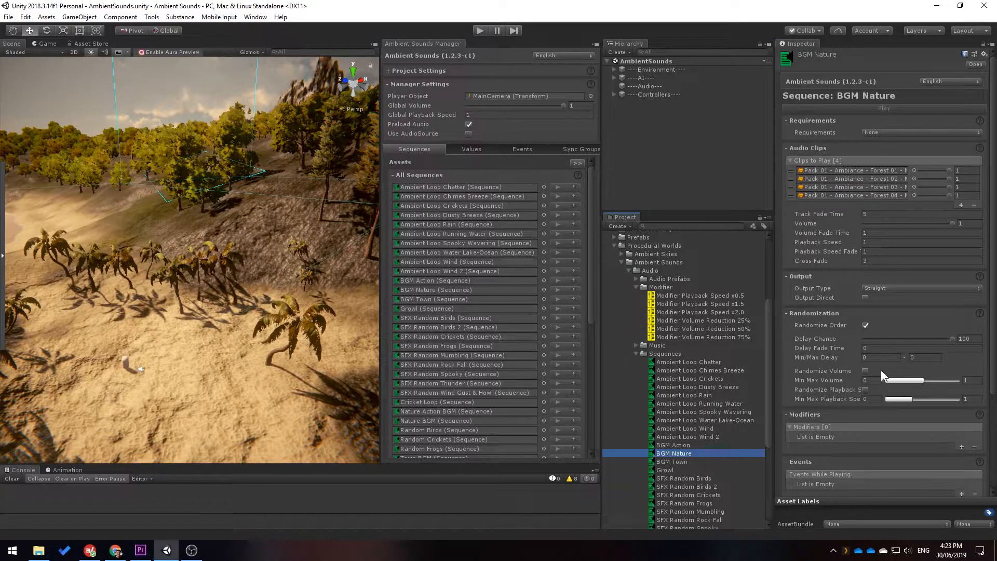
pyautogui.scroll(-3, 856, 327)
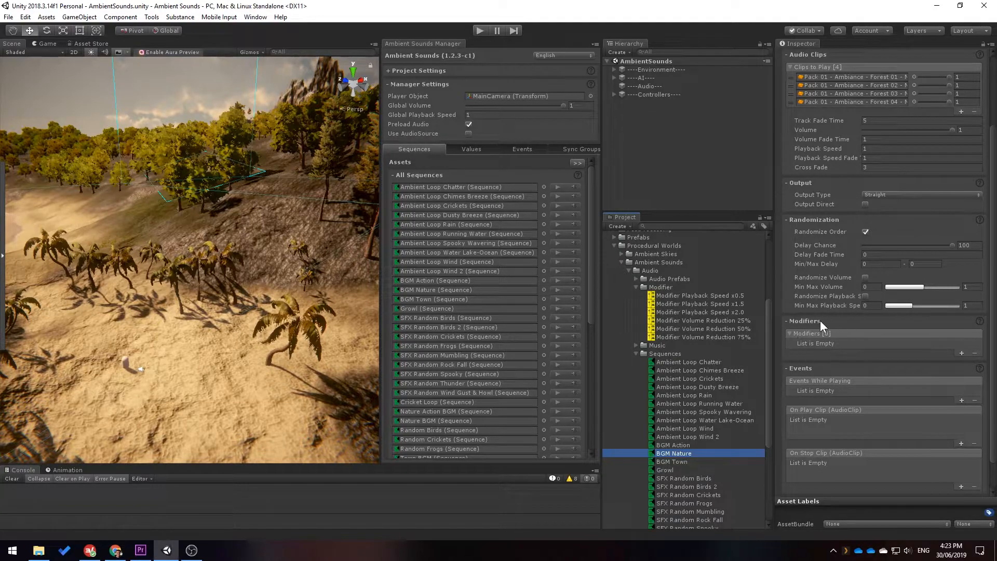
pyautogui.click(961, 353)
pyautogui.moveTo(672, 337); pyautogui.dragTo(861, 344)
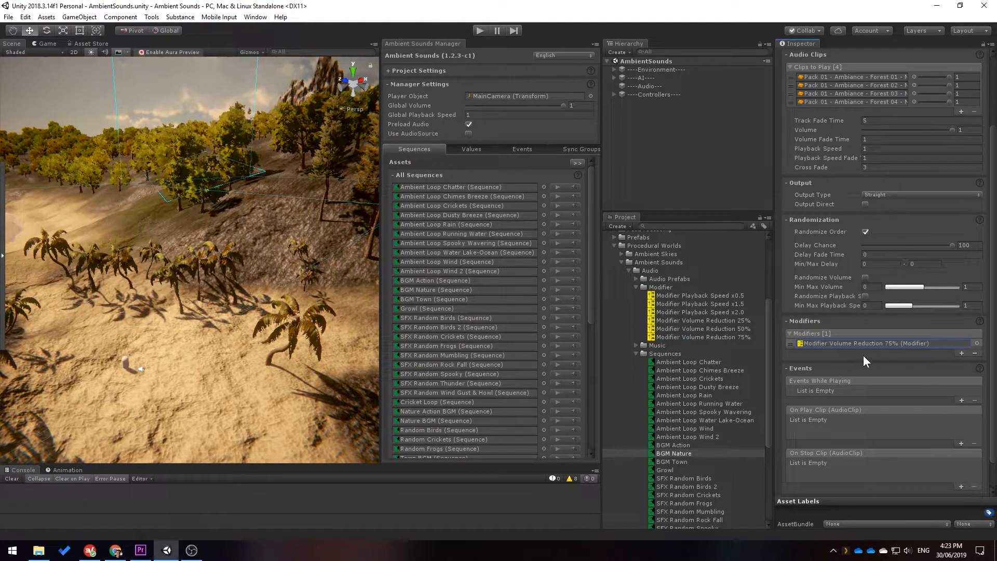
# Step: Run the scene and adjust the volume of Modifier Volume Reduction 75% while it plays
pyautogui.click(480, 31)
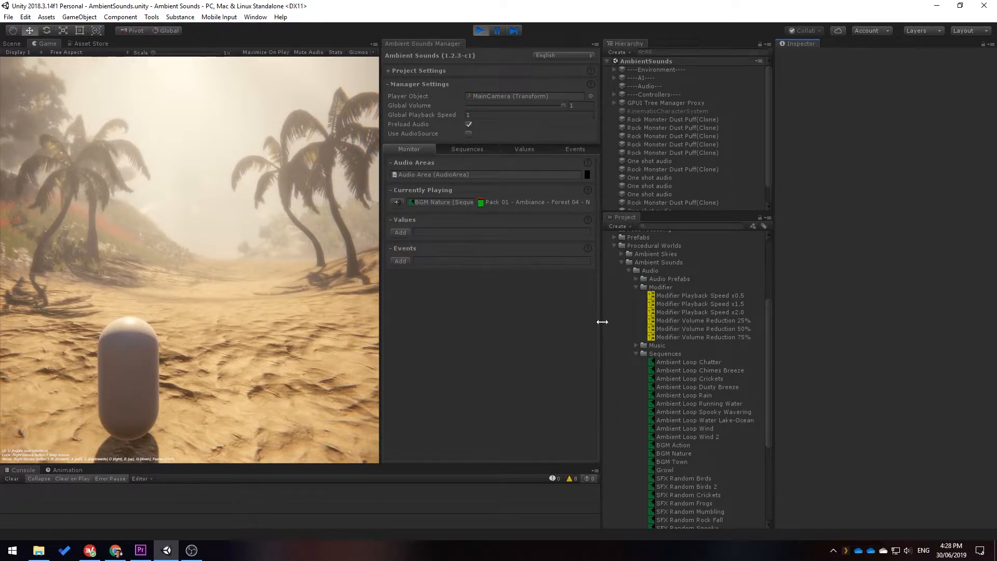
pyautogui.click(750, 336)
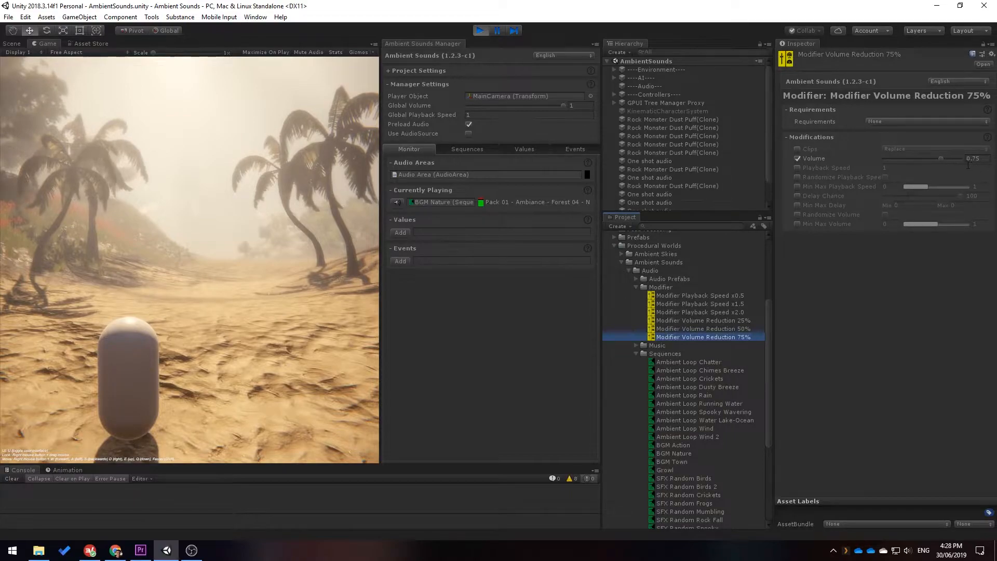
pyautogui.click(941, 159)
pyautogui.moveTo(941, 160)
pyautogui.mouseDown()
pyautogui.moveTo(906, 160)
pyautogui.moveTo(945, 157)
pyautogui.mouseUp()
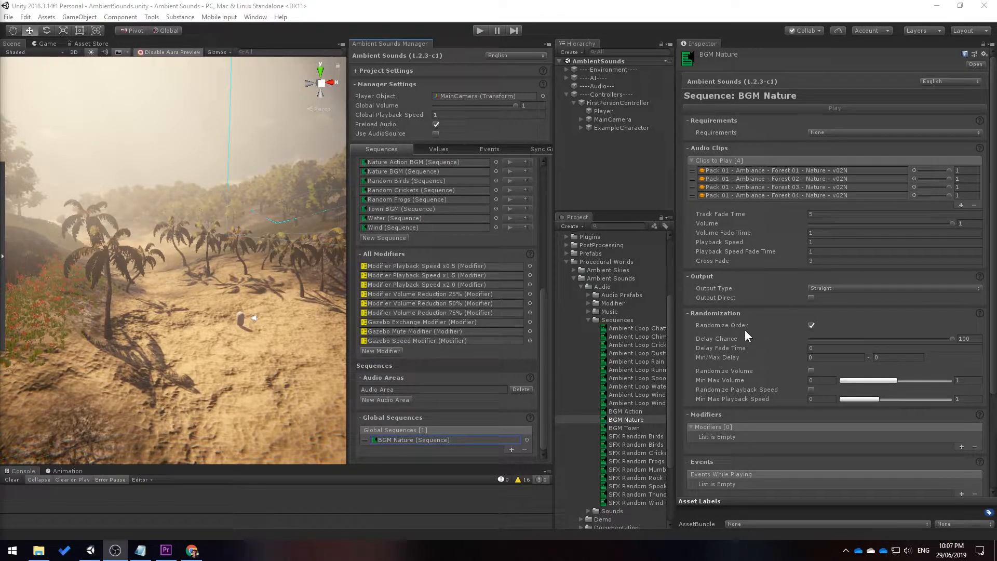
# Step: Create a new Ambient Sounds sequence asset in the project's Sequences folder
pyautogui.click(747, 336)
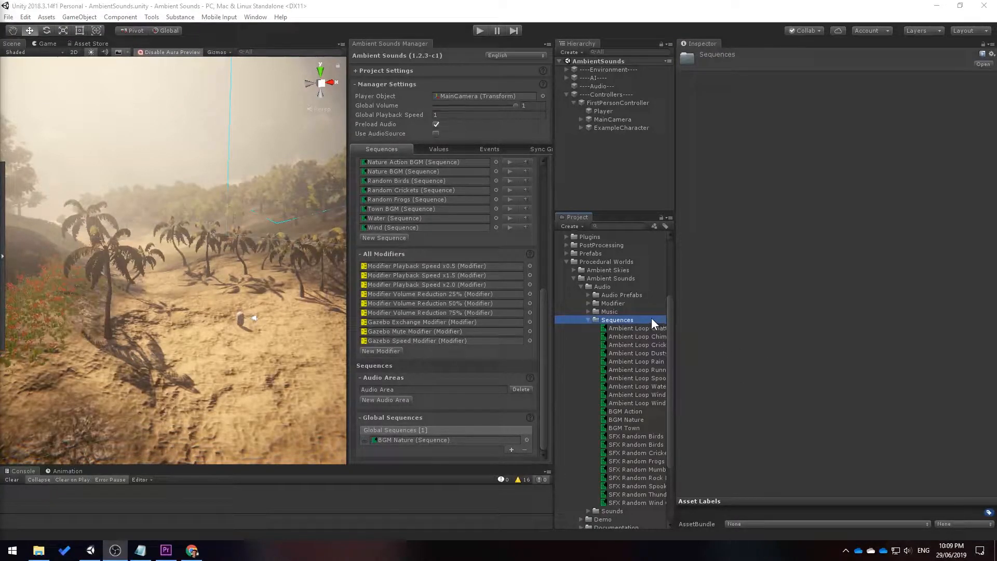
pyautogui.rightClick(643, 317)
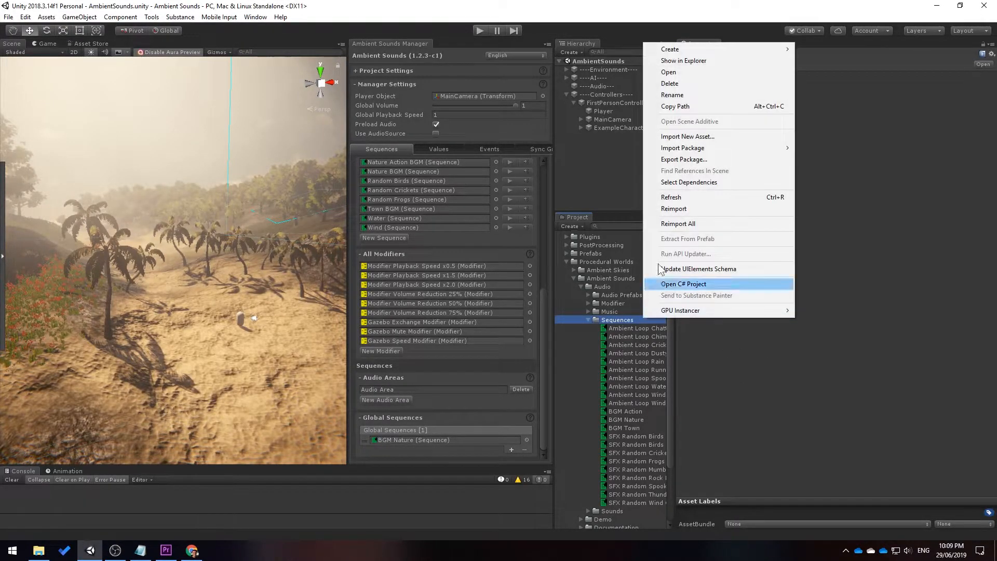
pyautogui.moveTo(706, 51)
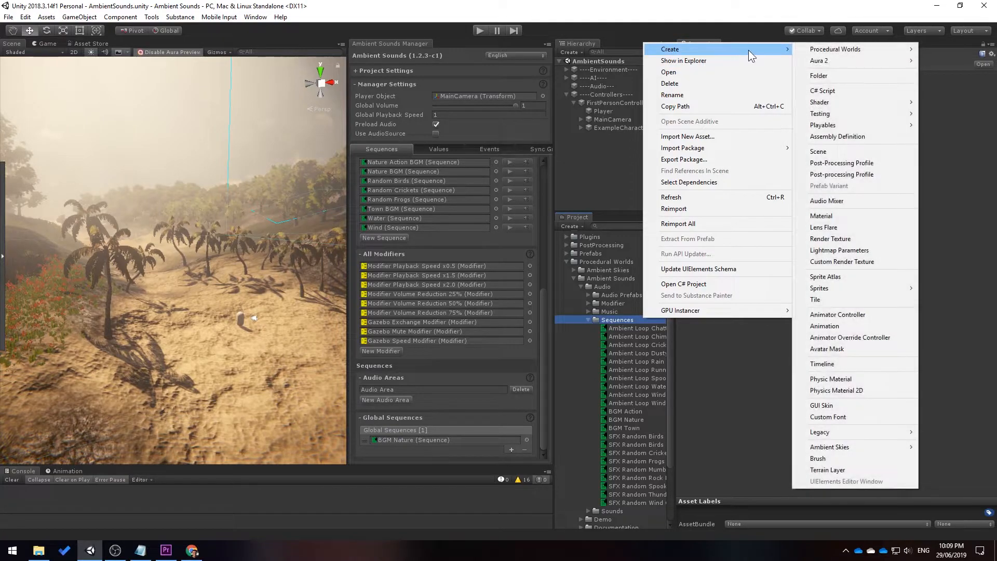
pyautogui.moveTo(874, 50)
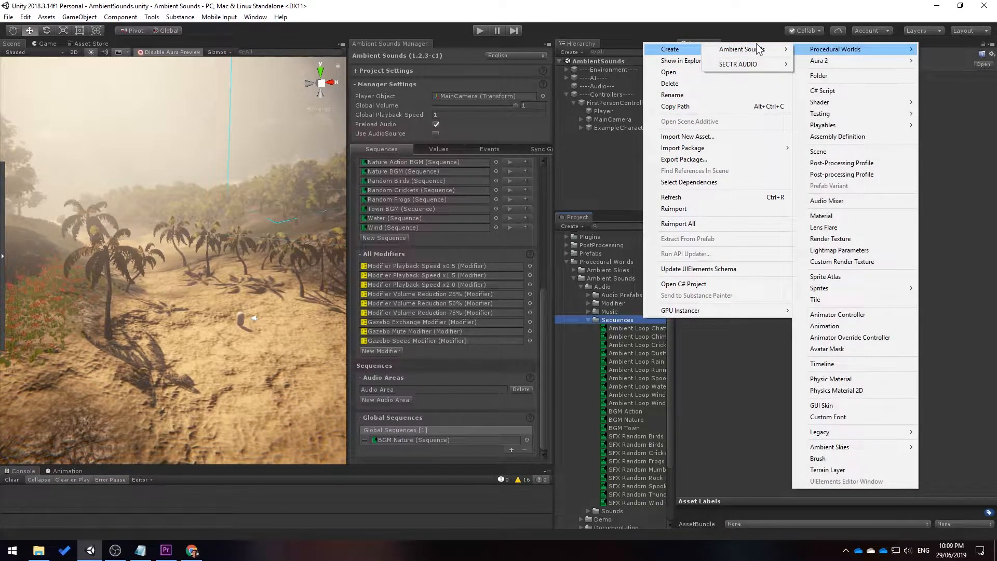
pyautogui.moveTo(753, 48)
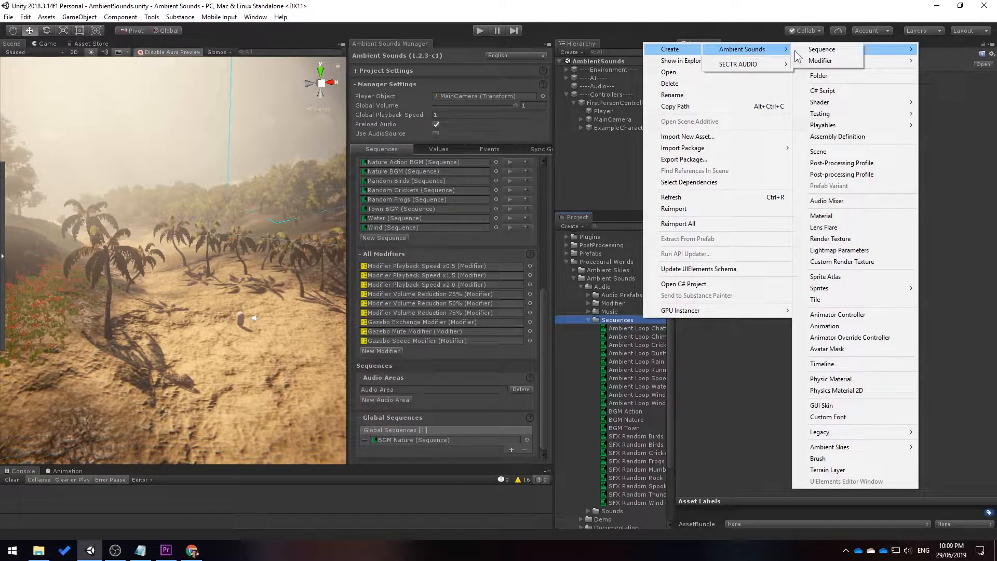
pyautogui.click(843, 52)
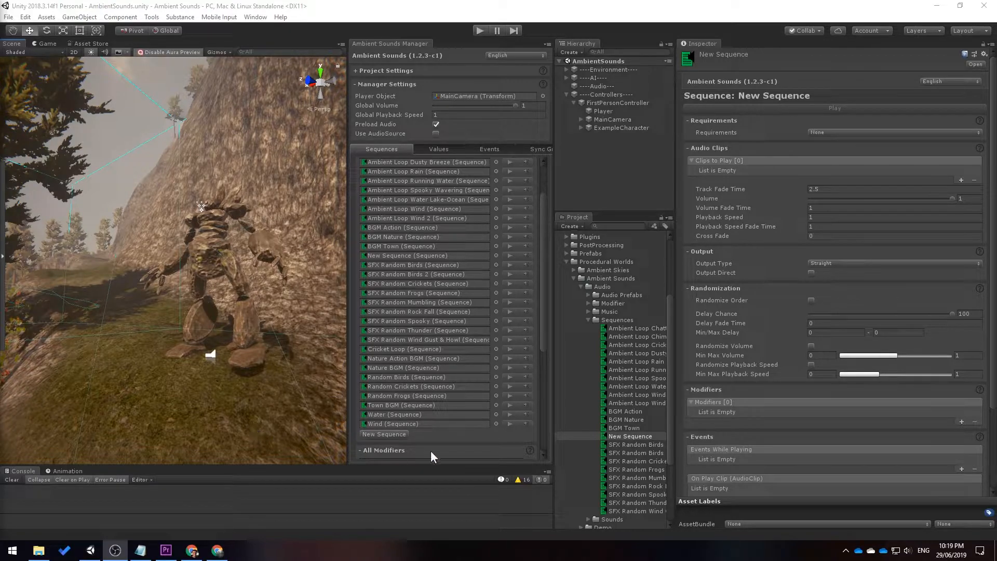
# Step: Rename the new sequence asset as Growl
pyautogui.click(639, 438)
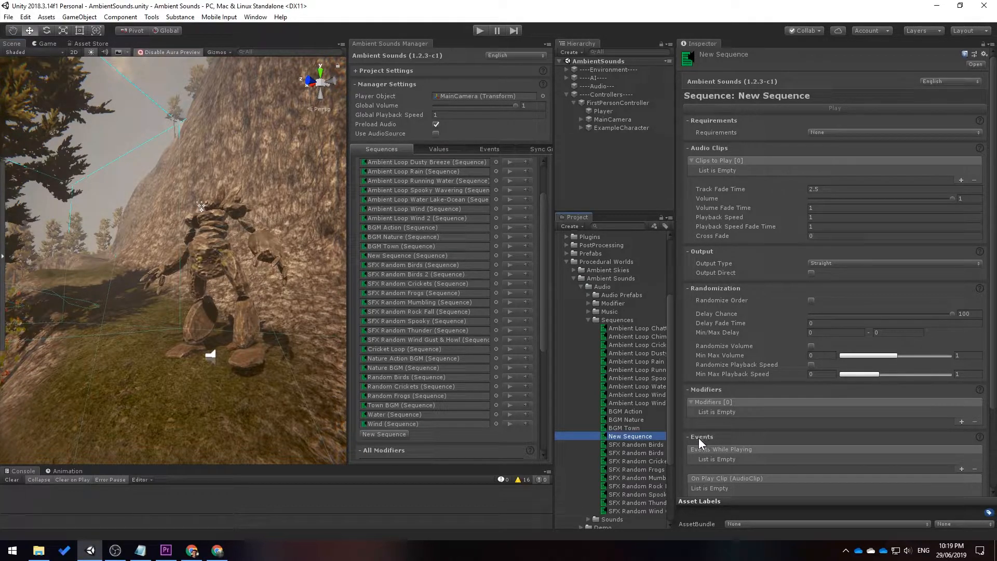
pyautogui.press('F2')
pyautogui.write('Growl')
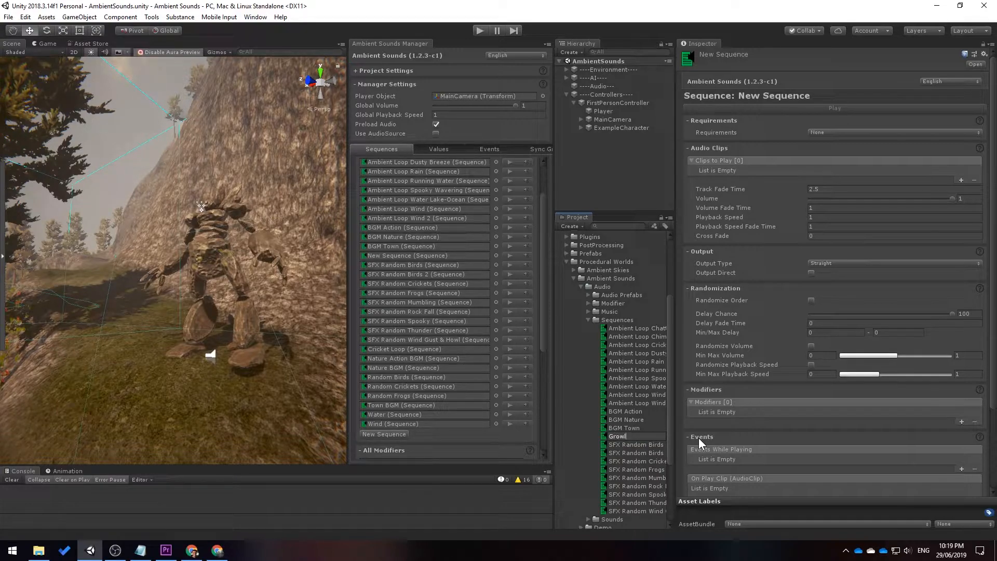
pyautogui.press('Return')
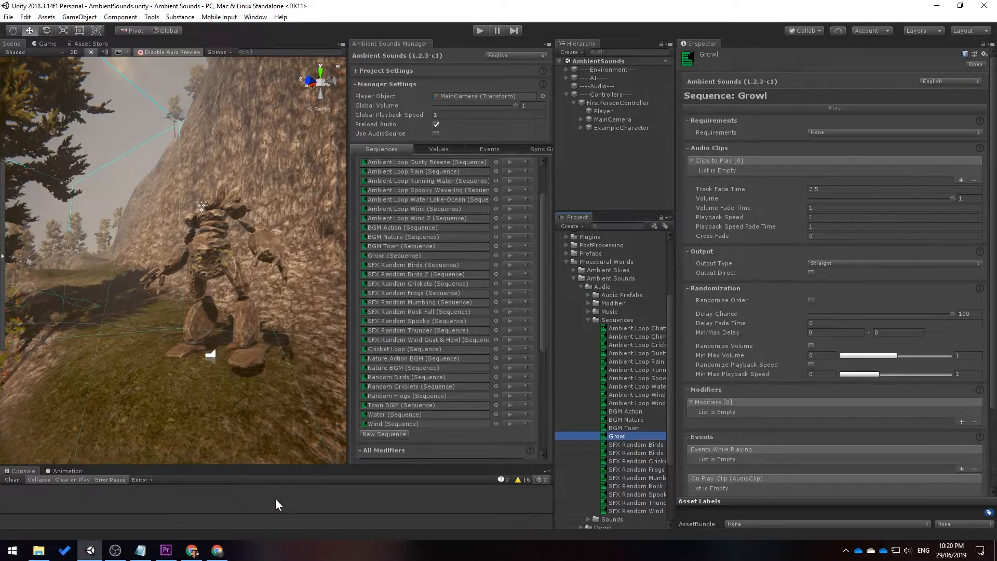
# Step: Switch to the web browser and look through the free Unity assets list for its Music & Sound section
pyautogui.click(217, 550)
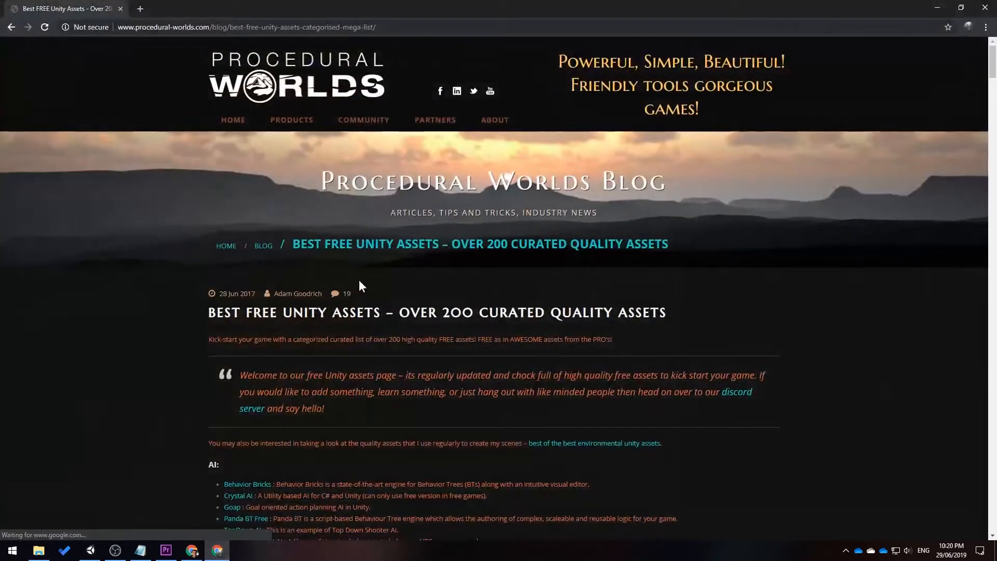
pyautogui.scroll(-1, 362, 283)
pyautogui.scroll(-2, 422, 265)
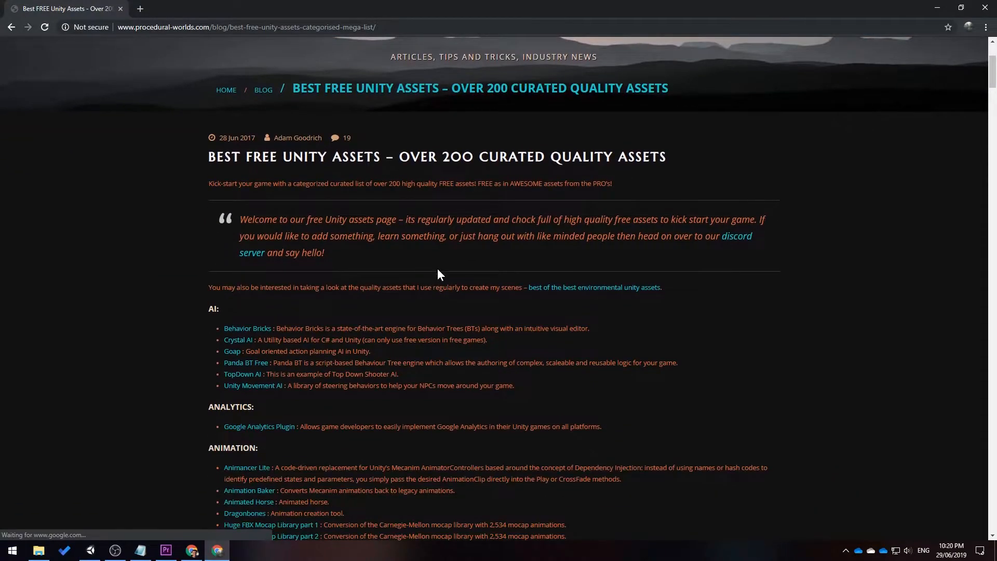
pyautogui.scroll(-4, 438, 269)
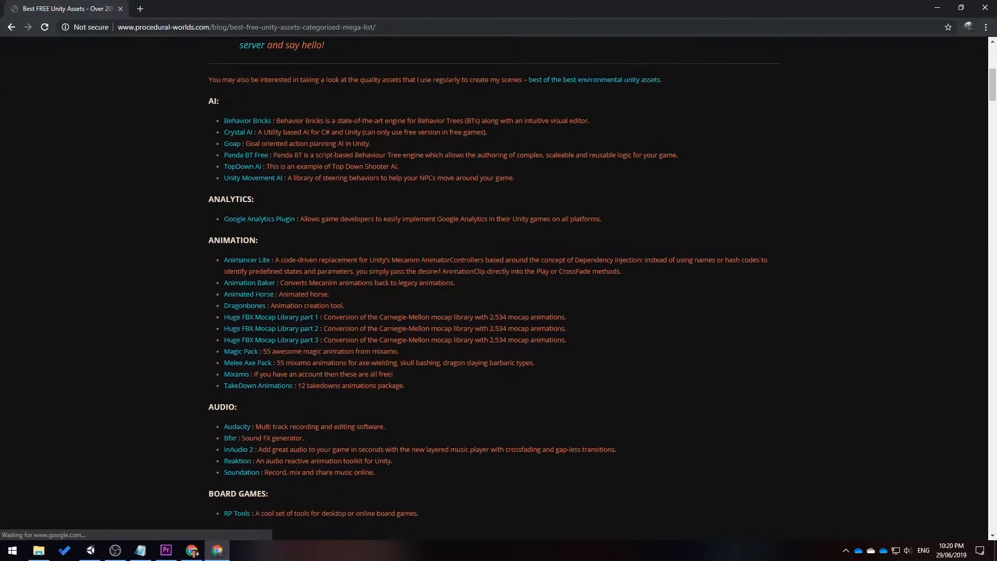
pyautogui.scroll(-3, 439, 270)
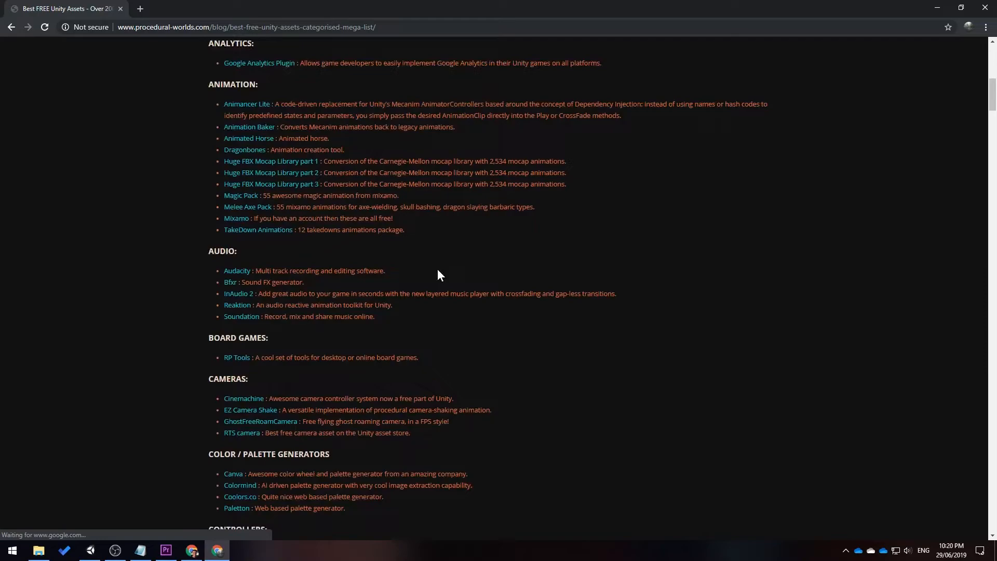
pyautogui.scroll(-20, 438, 269)
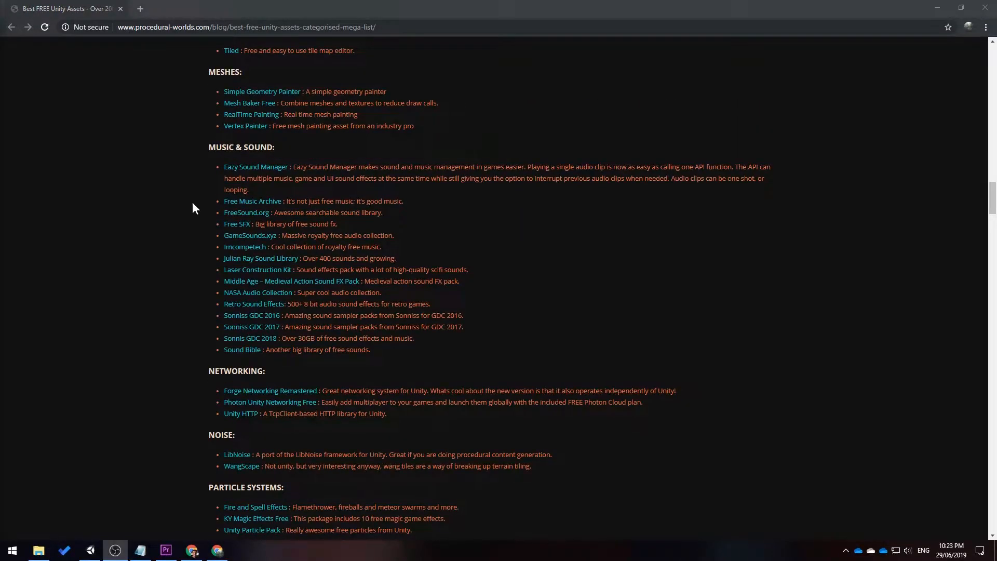
# Step: Open FreeSound.org from the Music & Sound list and search it for Growl
pyautogui.click(245, 215)
pyautogui.middleClick(245, 216)
pyautogui.click(210, 9)
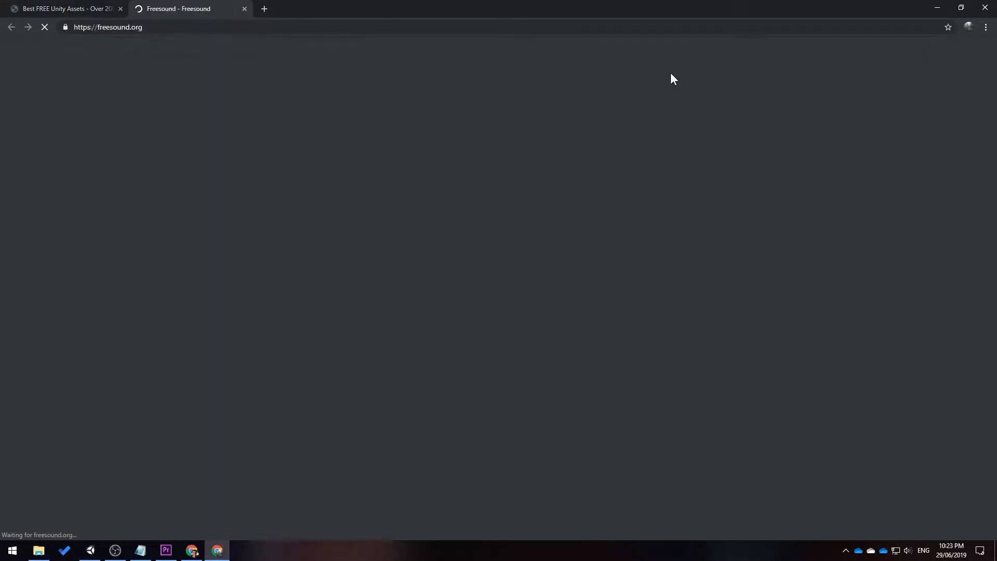
pyautogui.write('Growl')
pyautogui.press('Return')
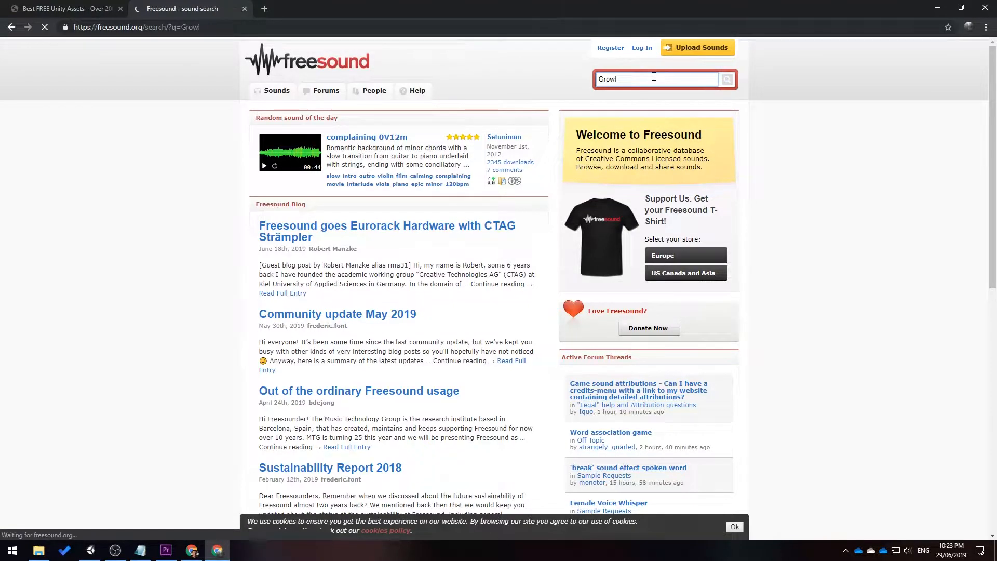
# Step: Preview the growl 1, growl 3 and growl 2 sounds in the Freesound results
pyautogui.scroll(-3, 215, 177)
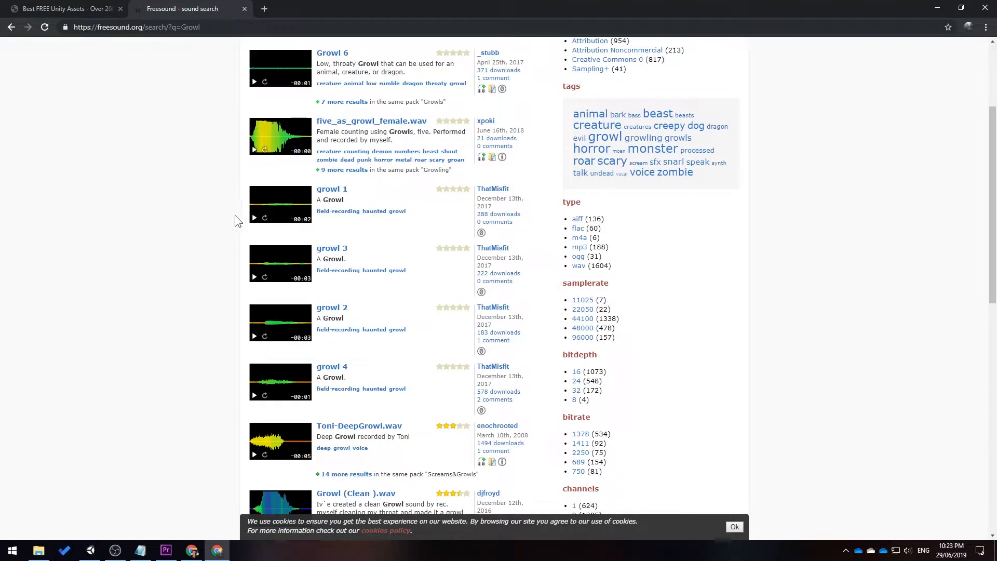
pyautogui.click(254, 218)
pyautogui.click(254, 276)
pyautogui.click(254, 338)
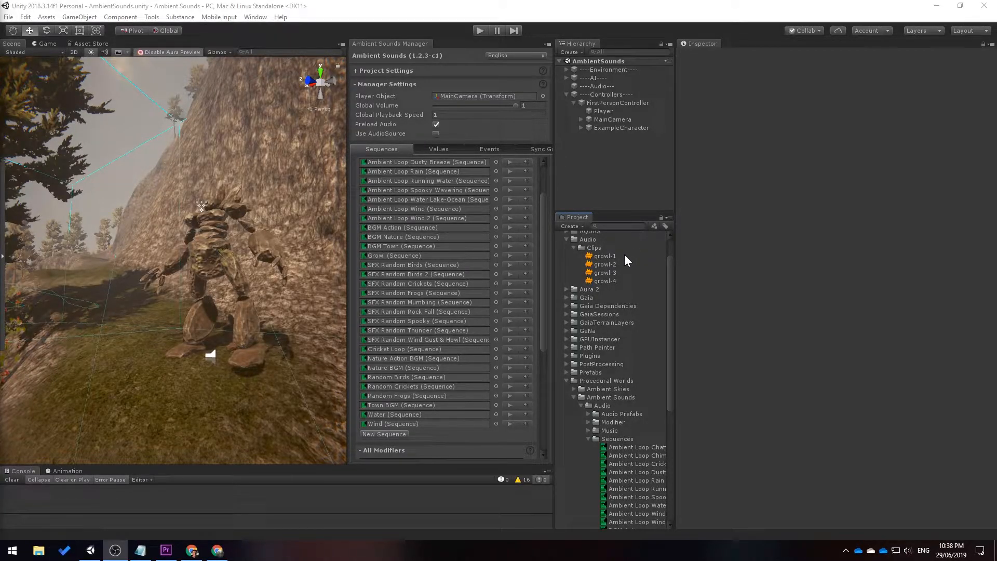
# Step: In Unity, add the clips growl-1 to growl-4 to the Growl sequence and enable Randomize Order
pyautogui.click(624, 254)
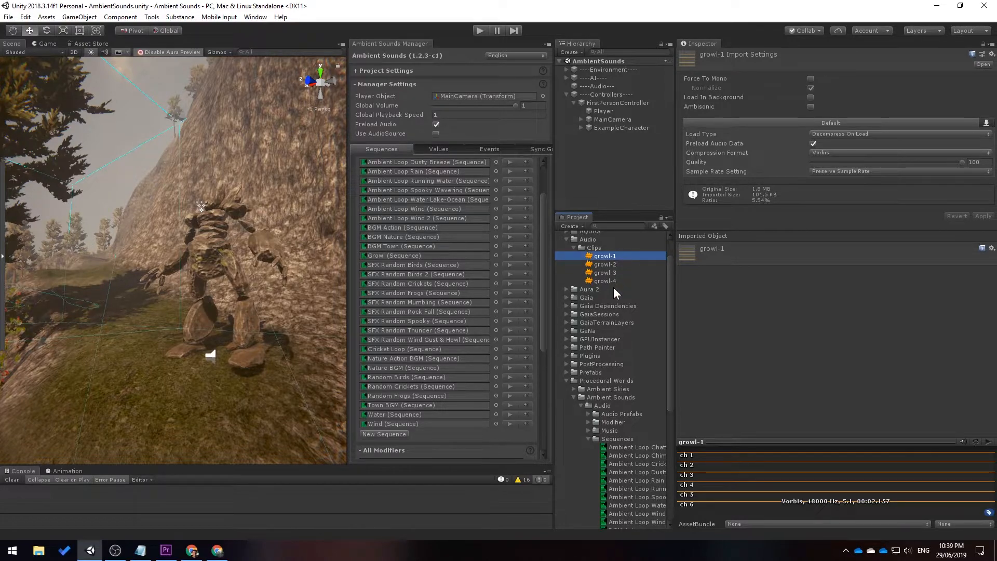
pyautogui.scroll(-5, 621, 338)
pyautogui.click(628, 431)
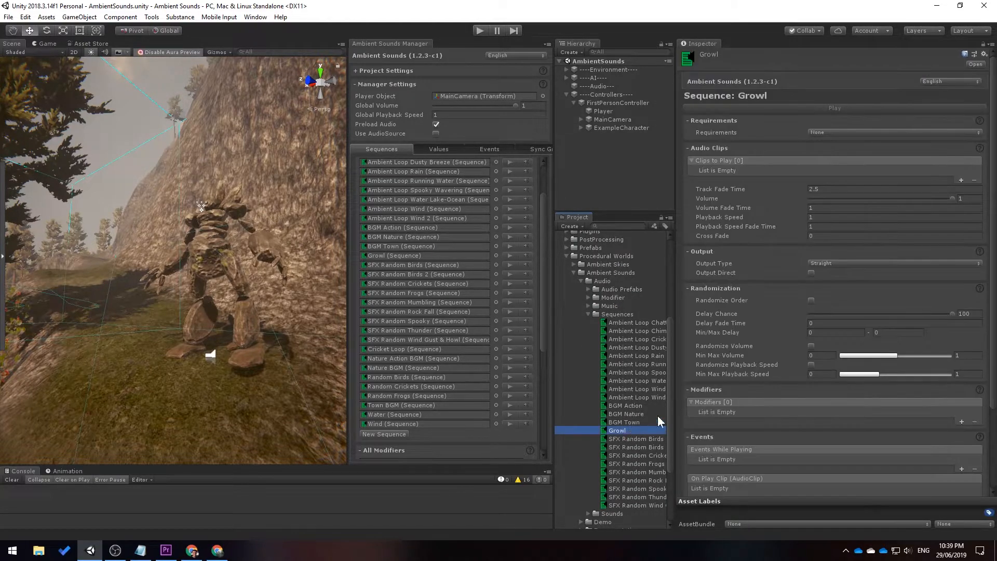
pyautogui.scroll(6, 641, 256)
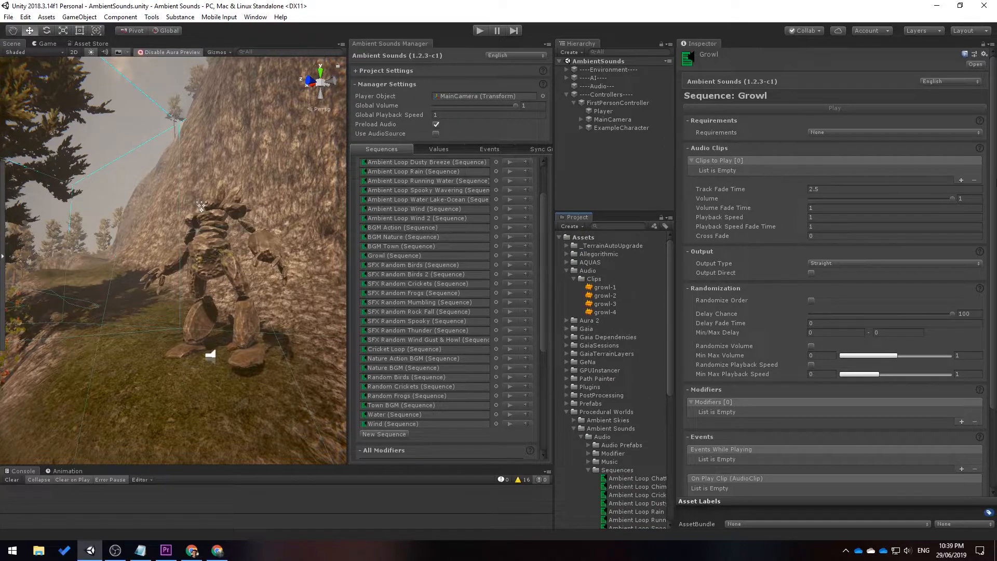
pyautogui.click(961, 181)
pyautogui.moveTo(604, 287); pyautogui.dragTo(796, 168)
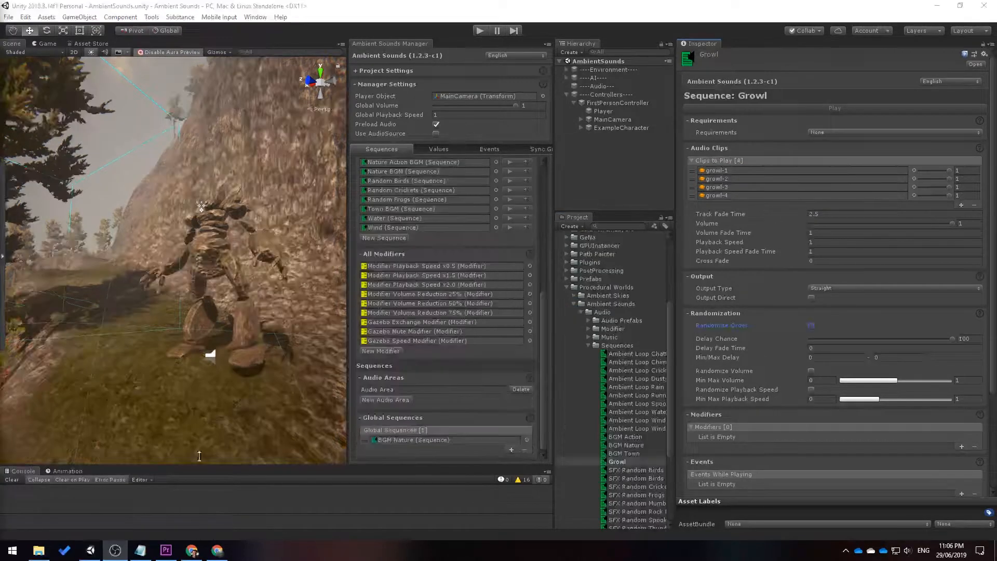
pyautogui.click(813, 327)
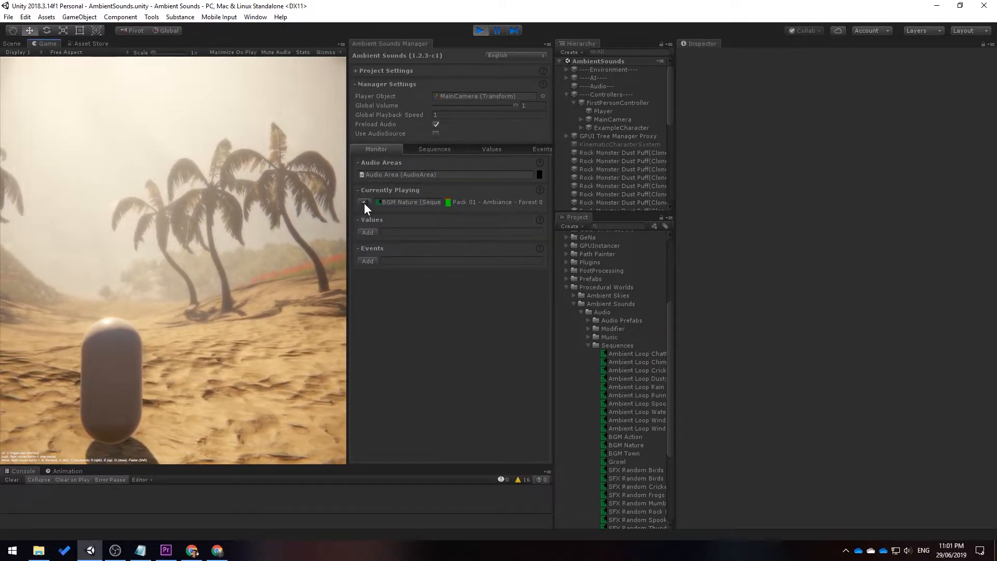
# Step: Mute BGM Nature in the running scene and play the Growl sequence
pyautogui.click(364, 203)
pyautogui.click(640, 461)
pyautogui.click(815, 108)
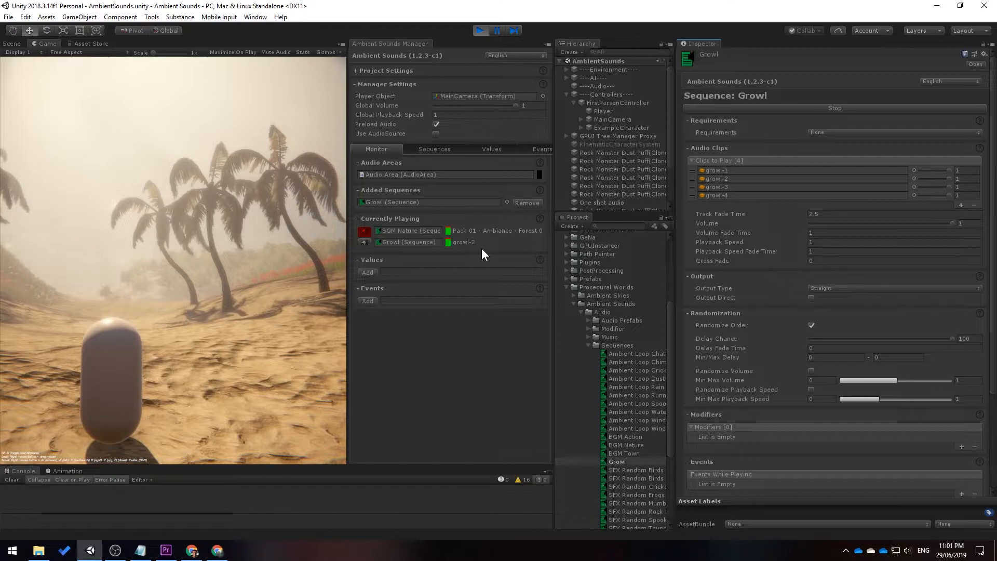
# Step: Set the Growl sequence's Min/Max Delay to 3 and 5
pyautogui.click(814, 358)
pyautogui.write('3')
pyautogui.click(889, 358)
pyautogui.write('5')
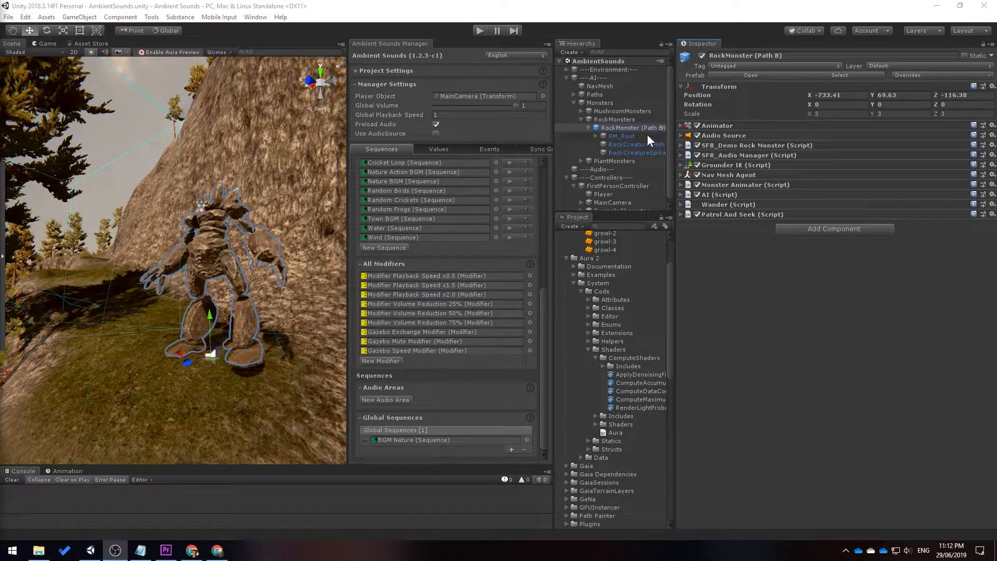
# Step: Create an Ambient Sounds Audio Area as a child of RockMonster (Path B) and raise it to about Y 1.427
pyautogui.rightClick(635, 128)
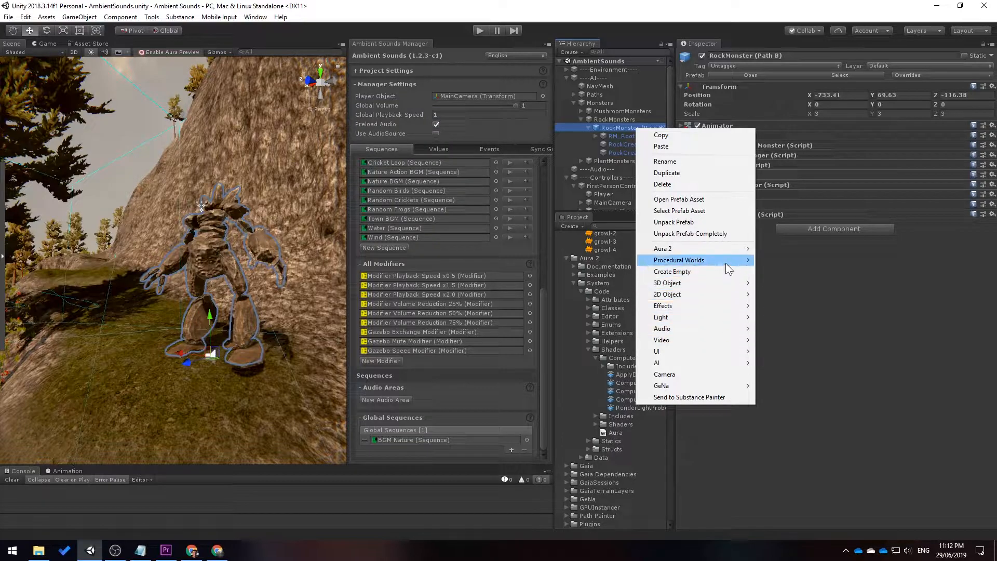
pyautogui.moveTo(726, 264)
pyautogui.moveTo(816, 263)
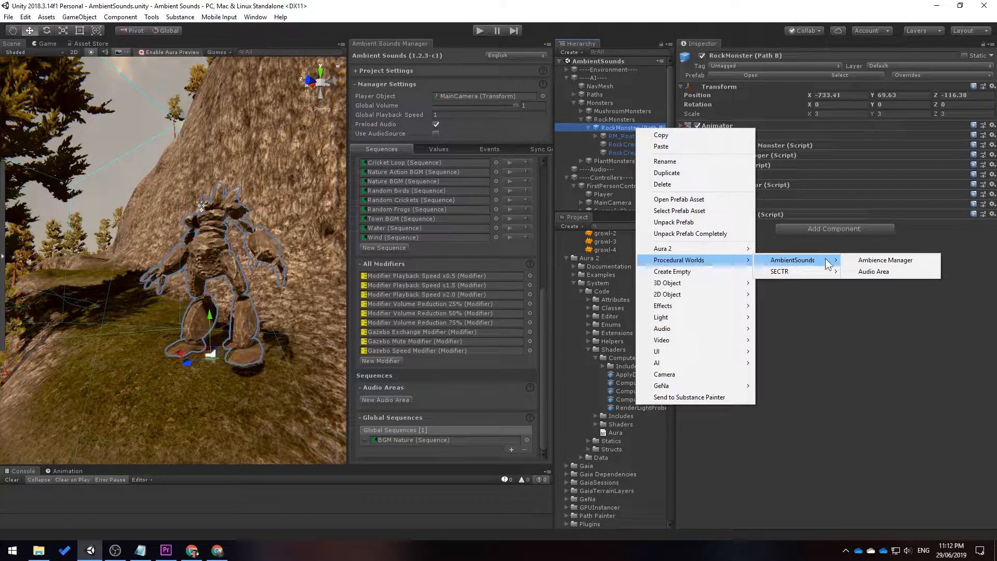
pyautogui.click(914, 276)
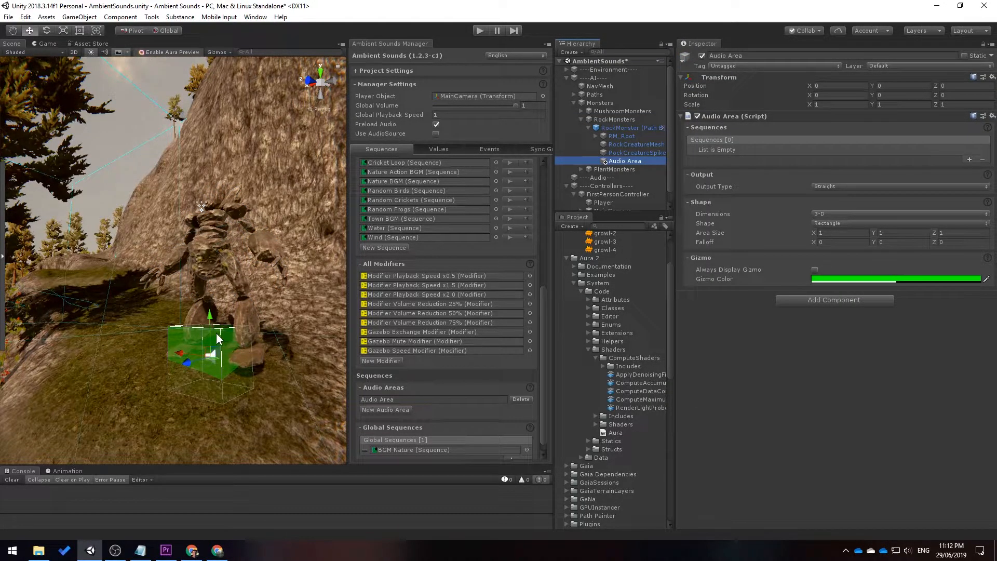
pyautogui.moveTo(212, 326); pyautogui.dragTo(232, 310)
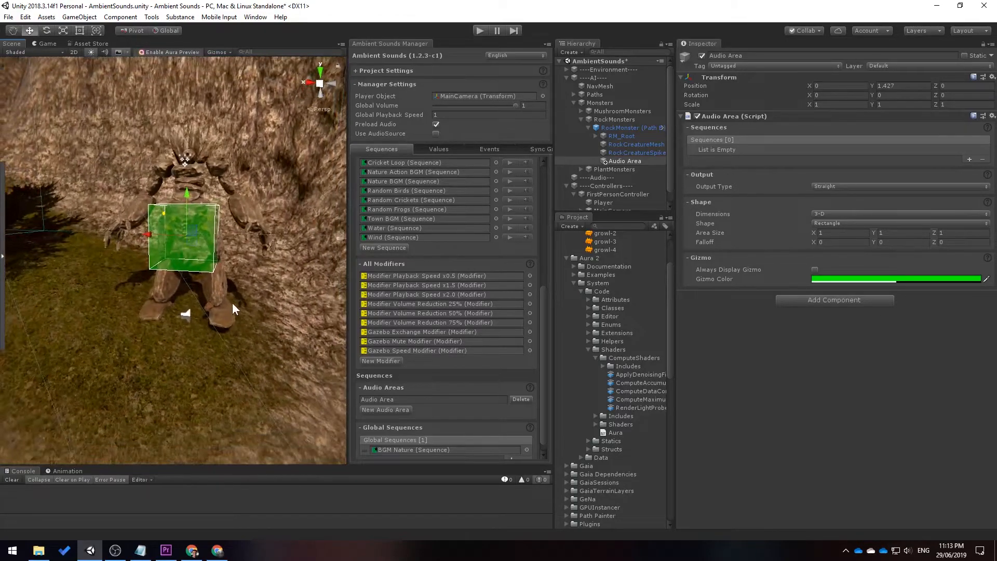
# Step: Set the Audio Area's size to 10 on X, Y and Z
pyautogui.scroll(-5, 207, 255)
pyautogui.click(843, 233)
pyautogui.write('10')
pyautogui.press('Tab')
pyautogui.write('10')
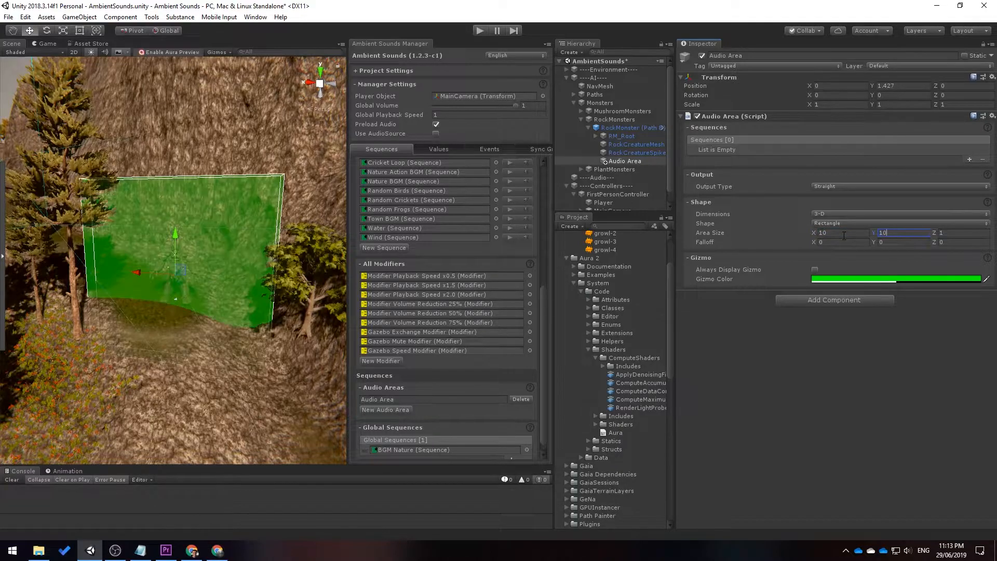
pyautogui.press('Tab')
pyautogui.write('10')
pyautogui.keyDown('alt'); pyautogui.moveTo(285, 312); pyautogui.dragTo(176, 327); pyautogui.keyUp('alt')
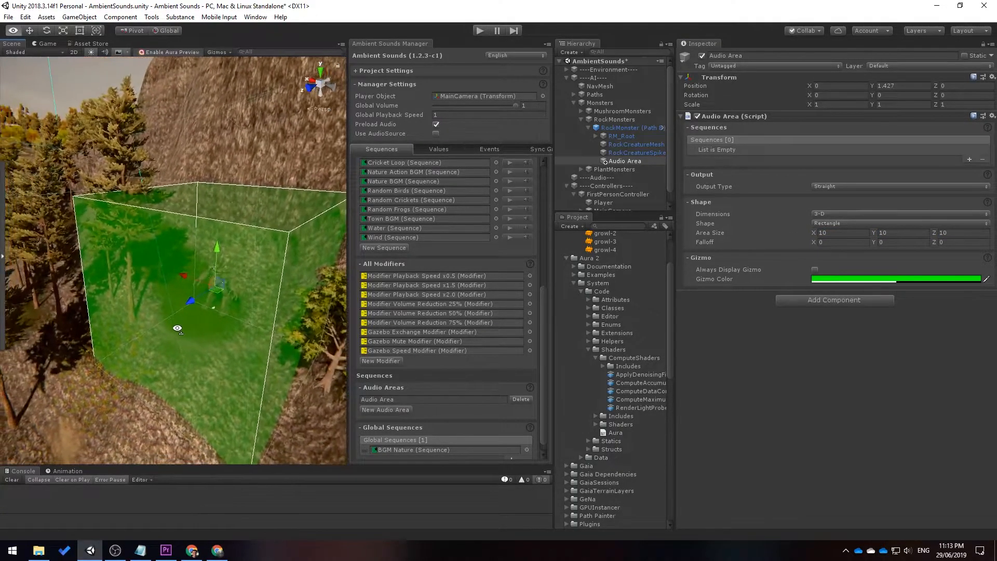
# Step: Set the Audio Area's falloff to 5 on X, Y and Z
pyautogui.scroll(-3, 202, 331)
pyautogui.click(838, 242)
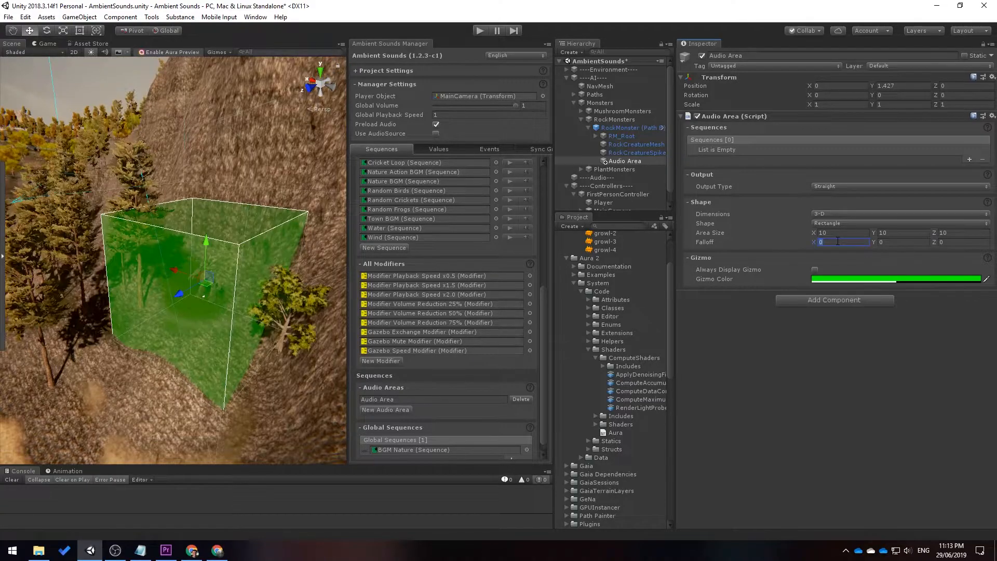
pyautogui.write('5')
pyautogui.press('Tab')
pyautogui.write('5')
pyautogui.press('Tab')
pyautogui.write('5')
pyautogui.keyDown('alt'); pyautogui.moveTo(251, 266); pyautogui.dragTo(86, 272); pyautogui.keyUp('alt')
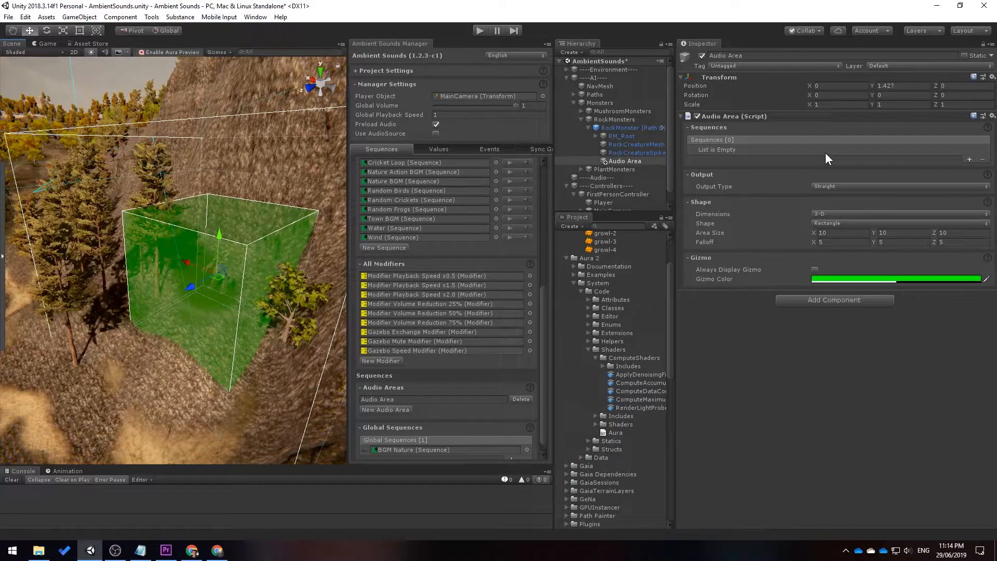
# Step: Add the Growl sequence to the Audio Area's sequences and run the scene
pyautogui.click(969, 159)
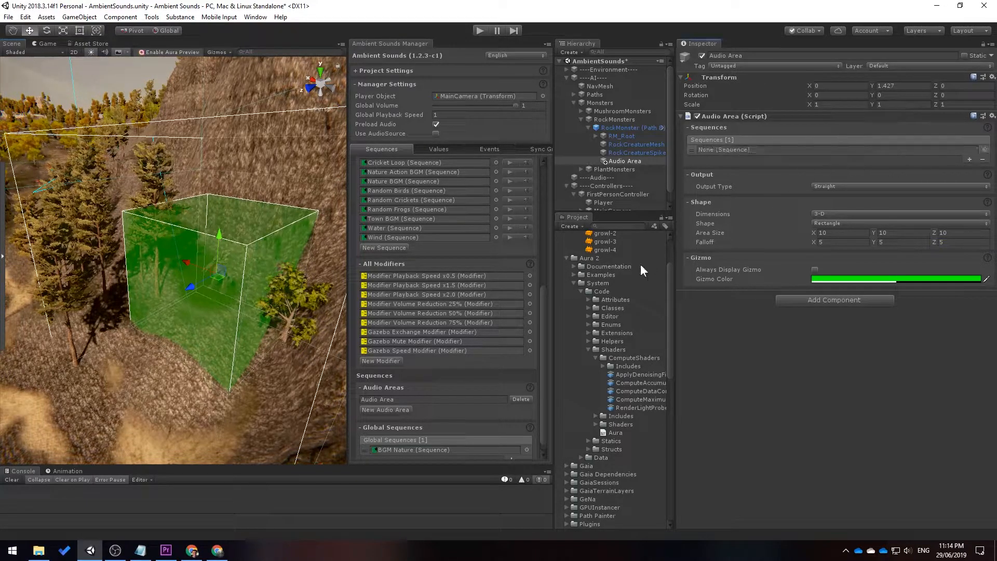
pyautogui.scroll(-10, 612, 373)
pyautogui.click(647, 442)
pyautogui.moveTo(648, 442); pyautogui.dragTo(781, 150)
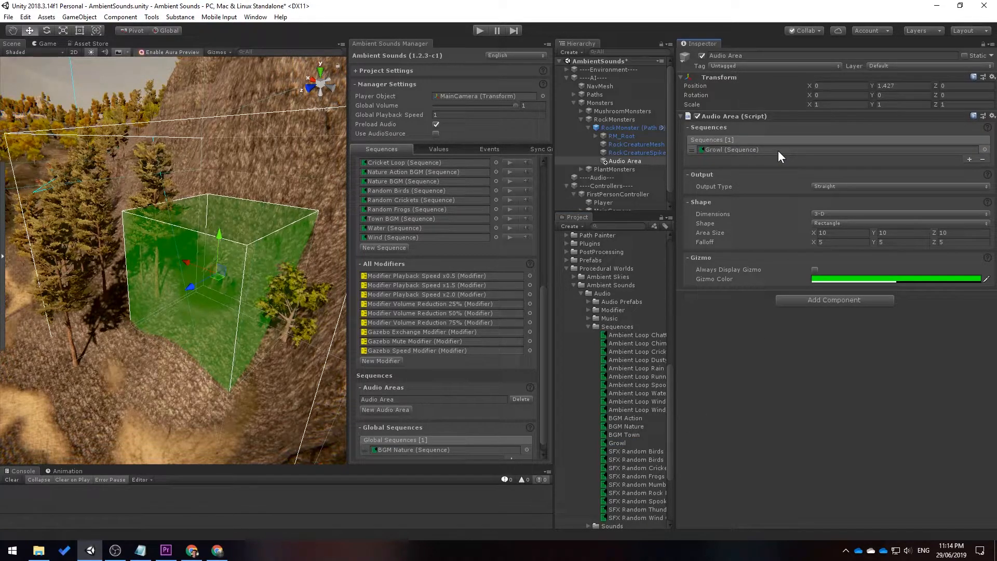
pyautogui.click(479, 29)
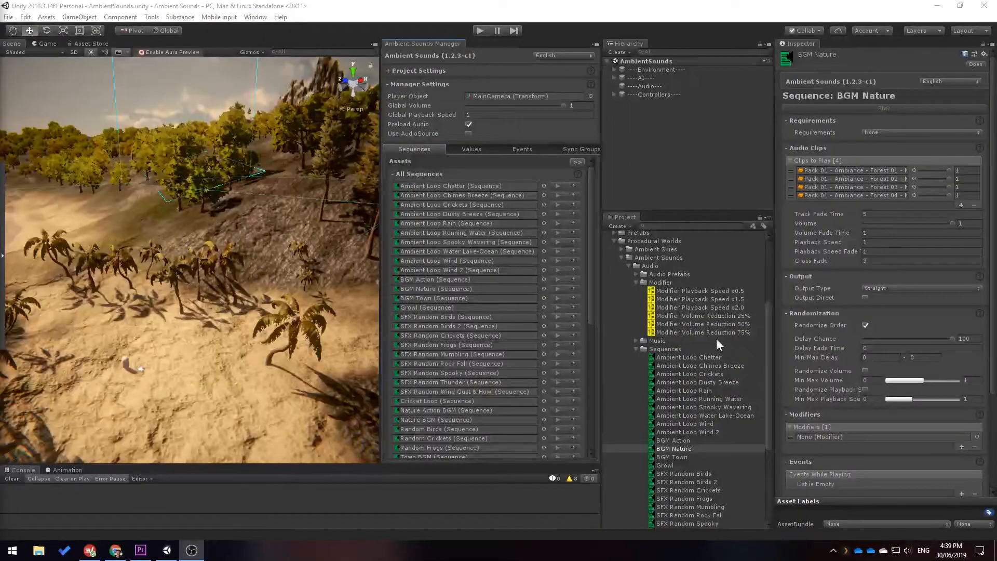
# Step: Inspect Modifier Volume Reduction 75%, and set the Growl sequence's requirements to Values with one value entry added
pyautogui.click(711, 333)
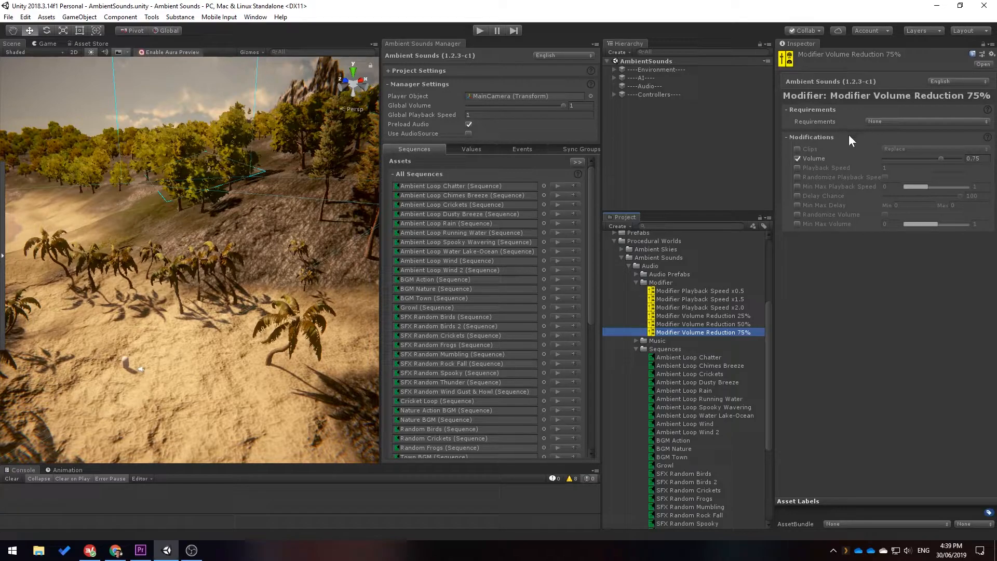
pyautogui.click(678, 466)
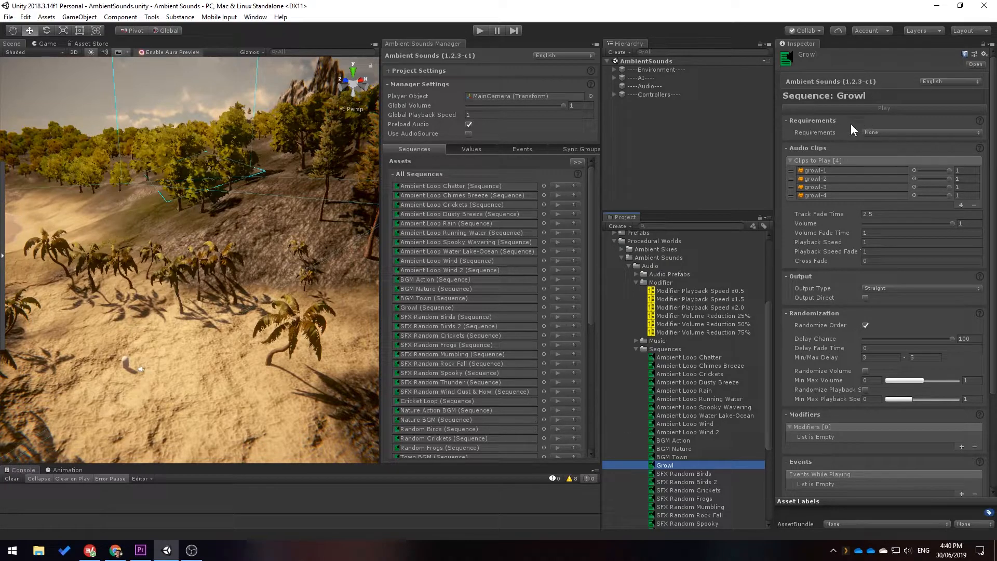
pyautogui.write('0')
pyautogui.click(887, 132)
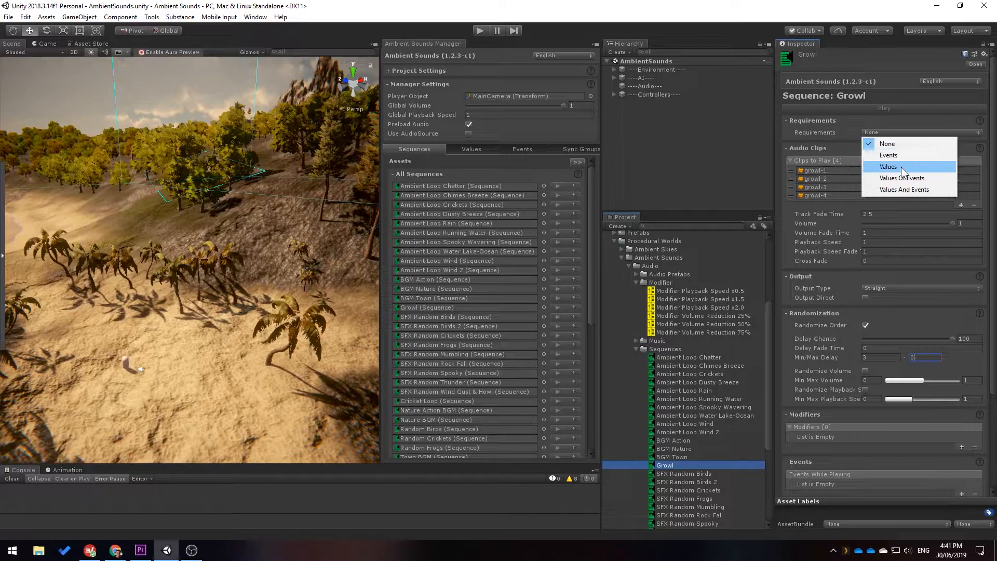
pyautogui.click(920, 165)
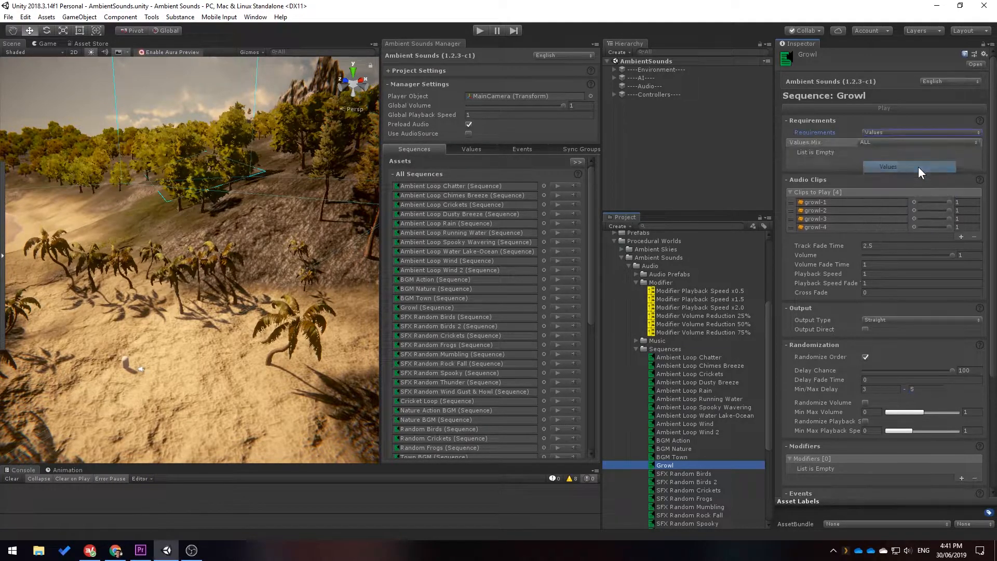
pyautogui.click(961, 172)
# Step: Name the Growl sequence's value requirement Anger and set its range from 0.5 to 1
pyautogui.click(858, 153)
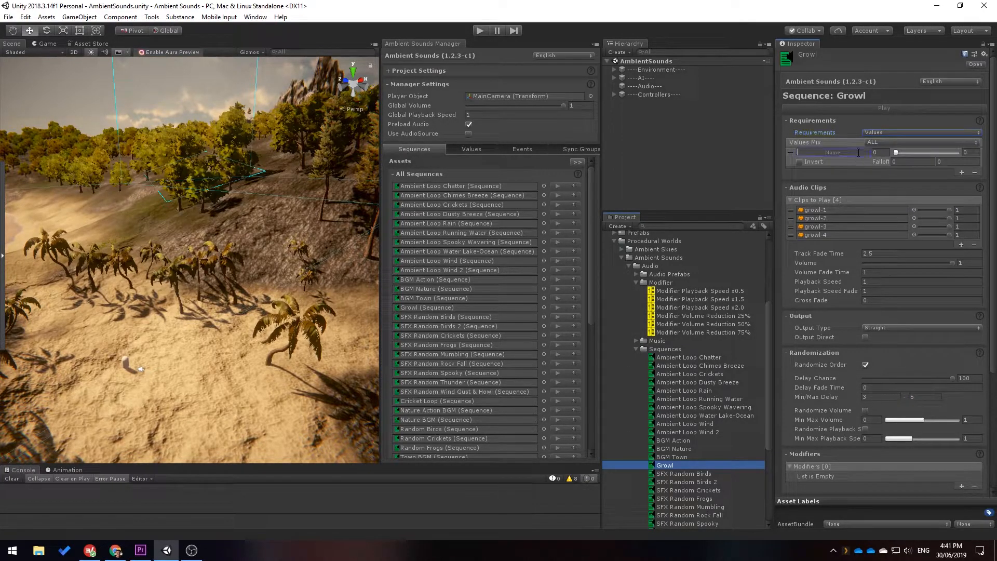
pyautogui.write('Ange')
pyautogui.press('Tab')
pyautogui.press('Tab')
pyautogui.write('1')
pyautogui.click(884, 155)
pyautogui.write('0.5')
# Step: View the value ranges in the Ambient Sounds Manager and browse the project's Demo sequences
pyautogui.click(490, 151)
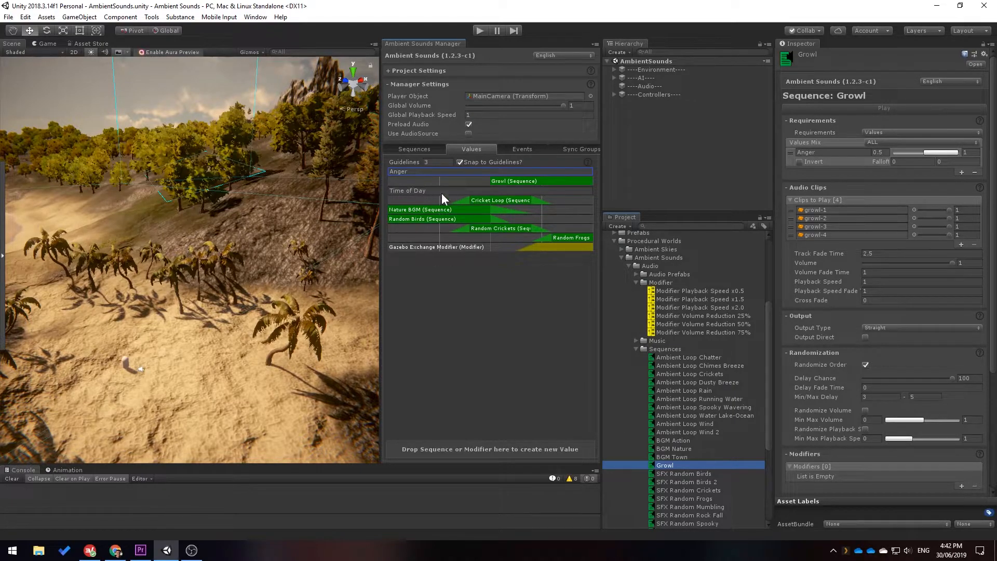
pyautogui.scroll(-5, 663, 296)
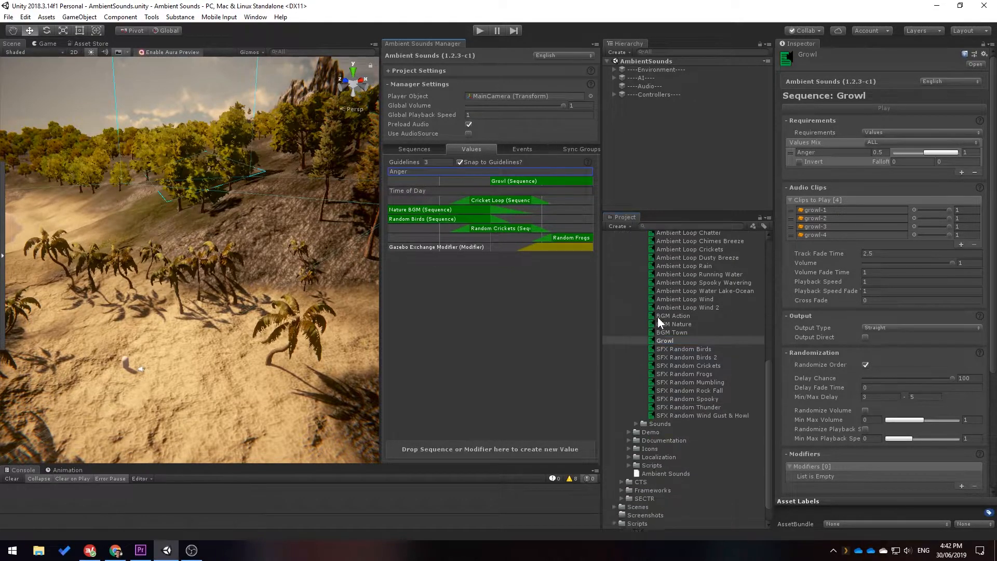
pyautogui.click(629, 409)
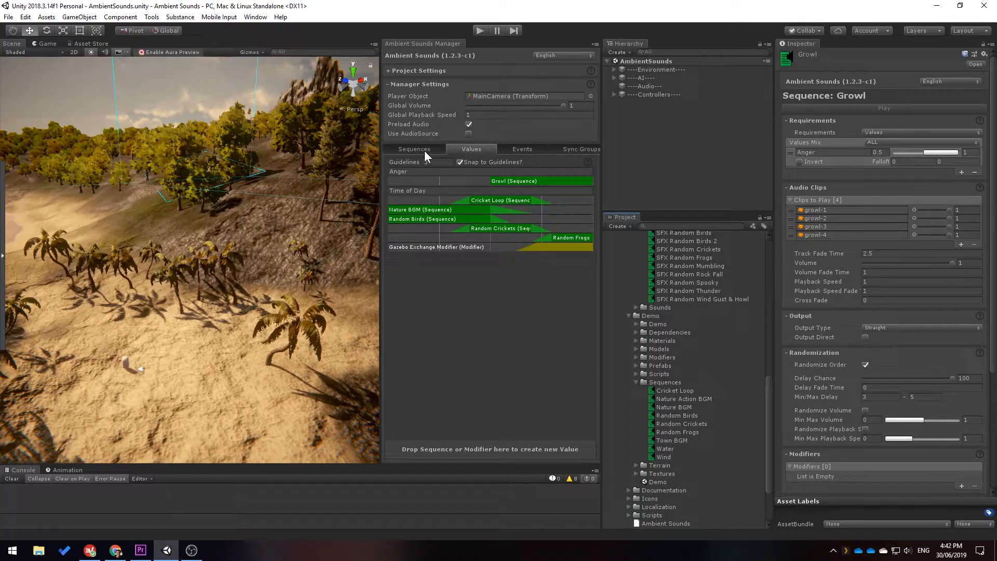
# Step: Run the scene and test the Growl requirement by raising the Anger value, returning it to 0 at the end
pyautogui.click(478, 30)
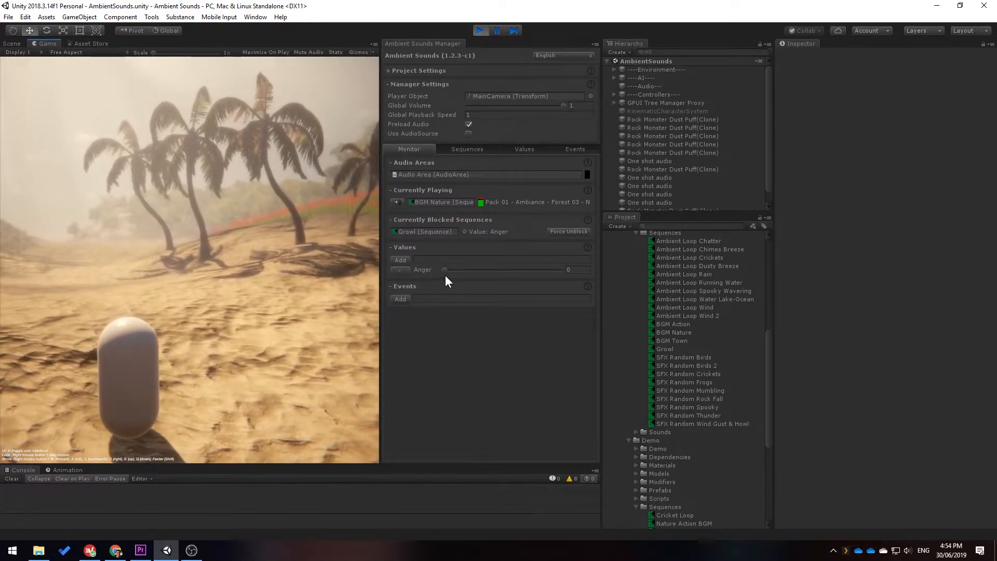
pyautogui.moveTo(445, 270); pyautogui.dragTo(504, 270)
pyautogui.moveTo(518, 246); pyautogui.dragTo(444, 269)
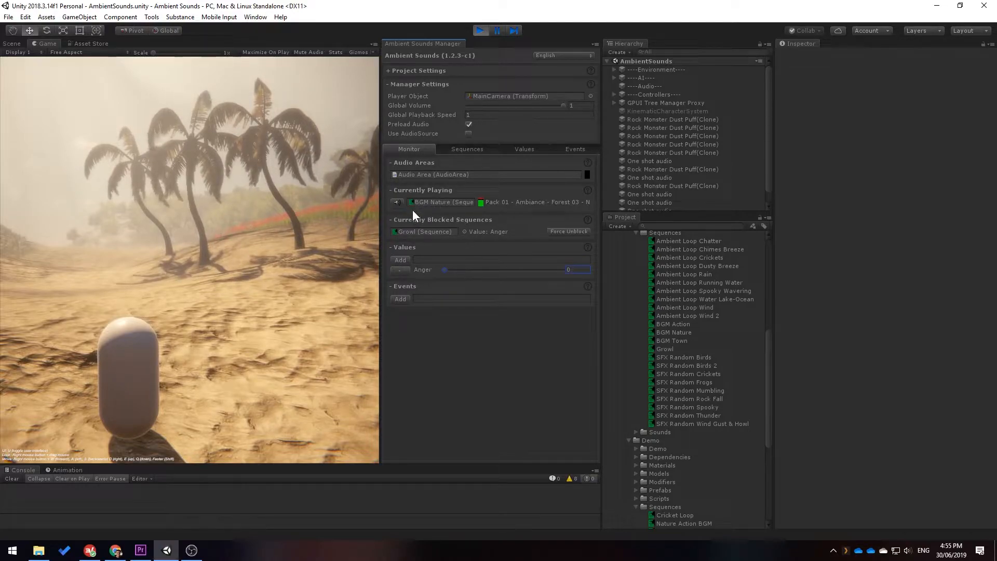
# Step: Mute the playing BGM Nature sequence, raise Anger to about 0.502, and lower it to about 0.117
pyautogui.click(397, 203)
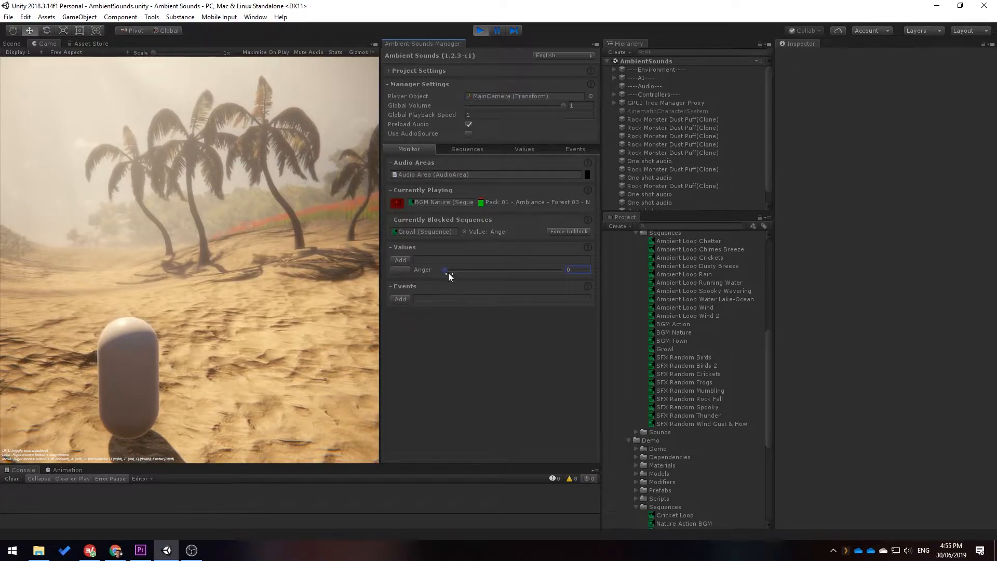
pyautogui.moveTo(473, 272); pyautogui.dragTo(506, 276)
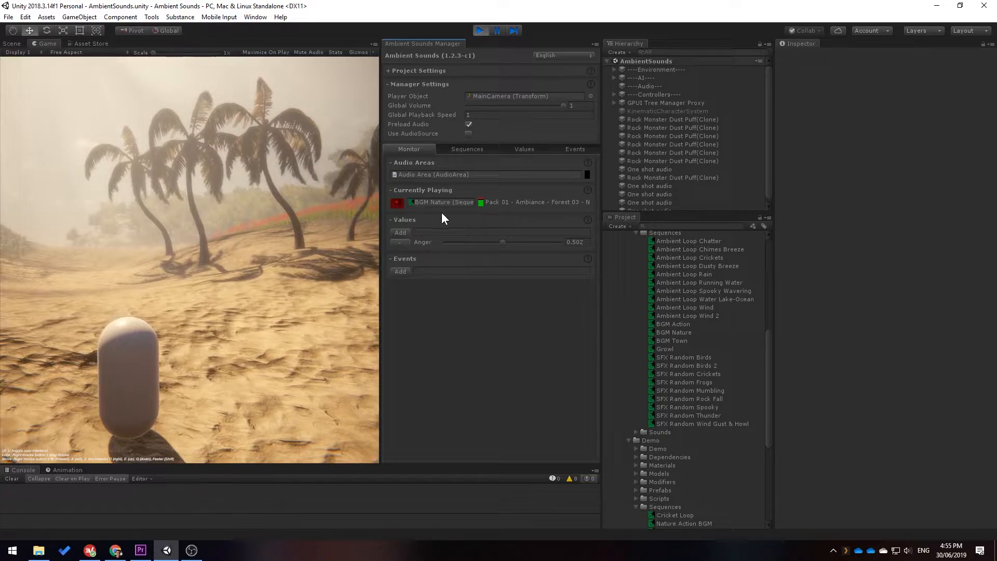
pyautogui.moveTo(502, 243); pyautogui.dragTo(457, 271)
# Step: Turn the player around and walk it up the hillside to the rock monster's audio area
pyautogui.moveTo(244, 273); pyautogui.dragTo(358, 275, button='right')
pyautogui.press('w')
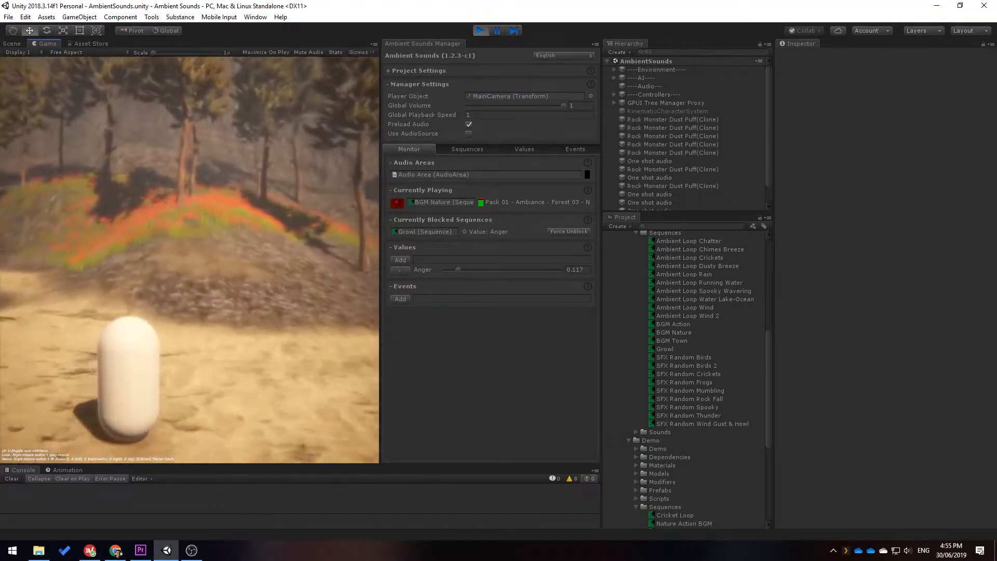
pyautogui.press('w')
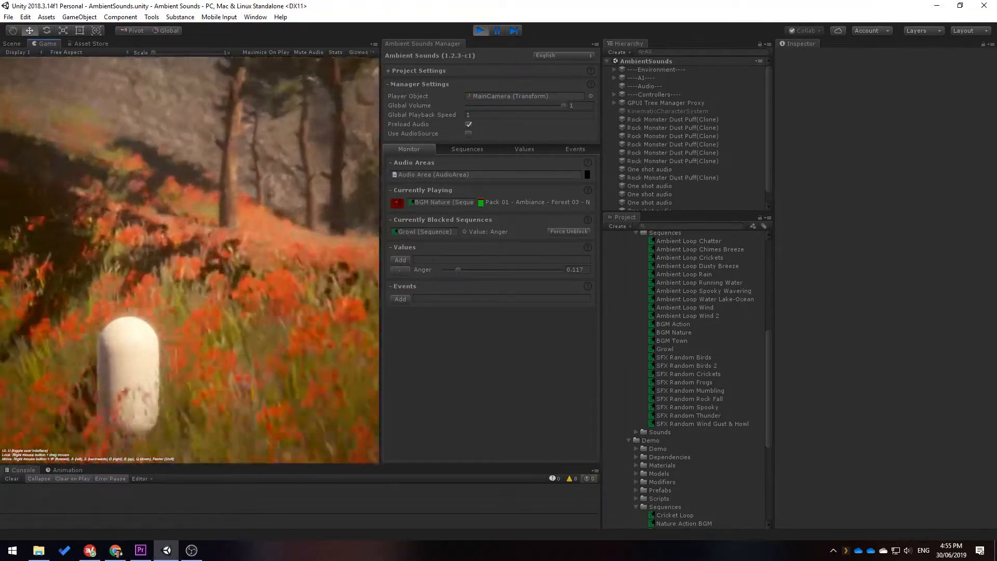
pyautogui.press('w')
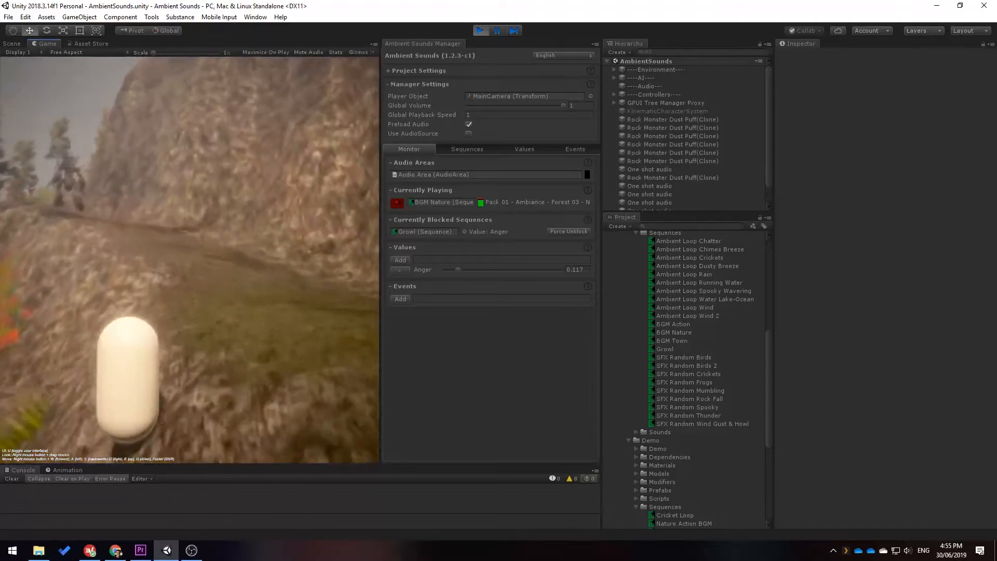
pyautogui.press('w')
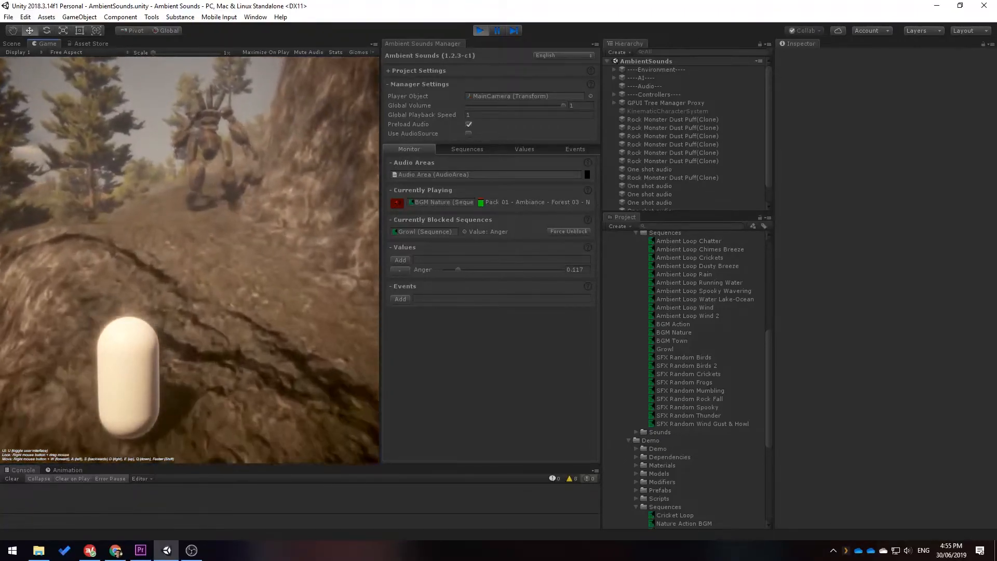
pyautogui.press('w')
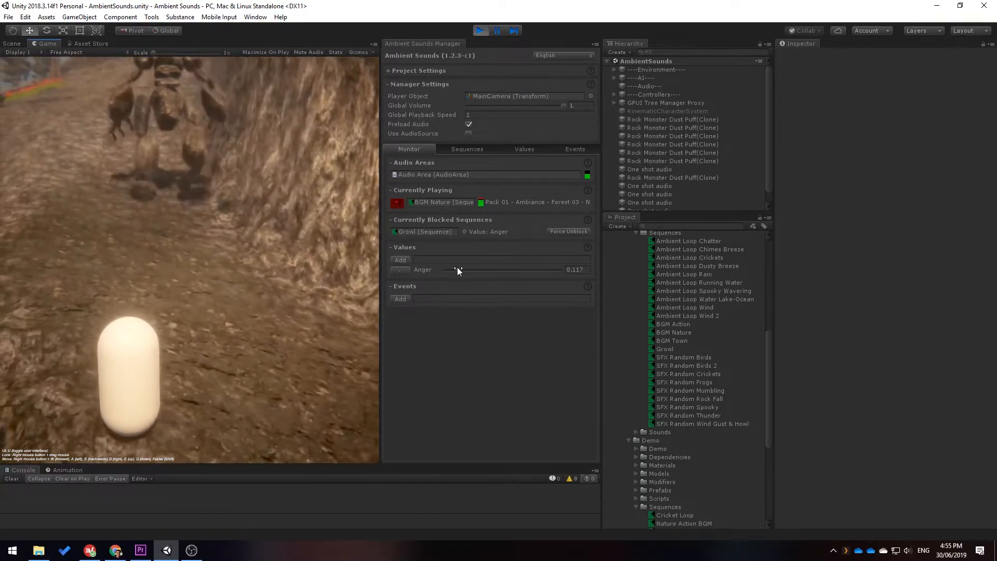
# Step: Raise Anger to 1 and move the player around the rock monster to listen to the Growl sequence
pyautogui.moveTo(457, 270); pyautogui.dragTo(540, 273)
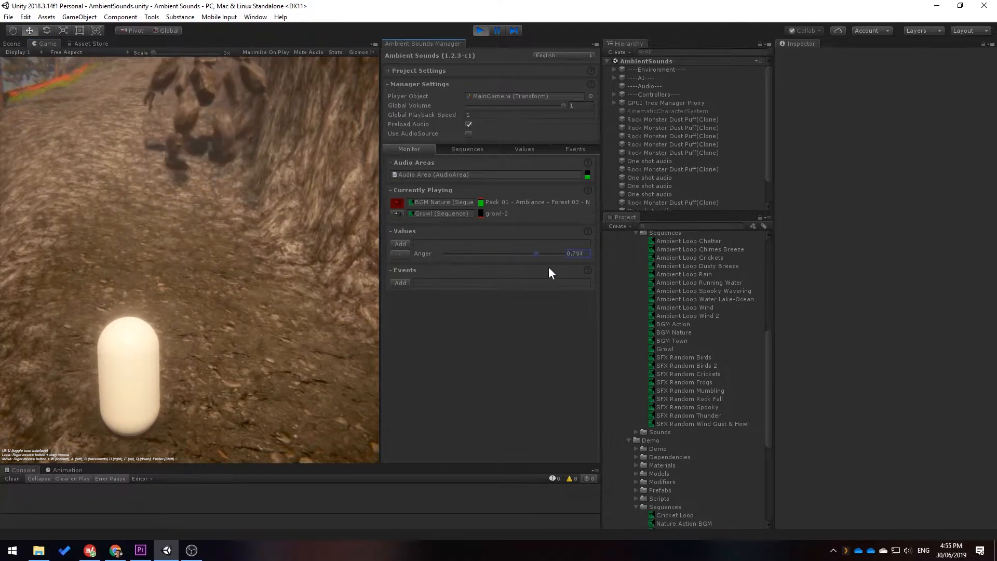
pyautogui.click(297, 248)
pyautogui.press('w')
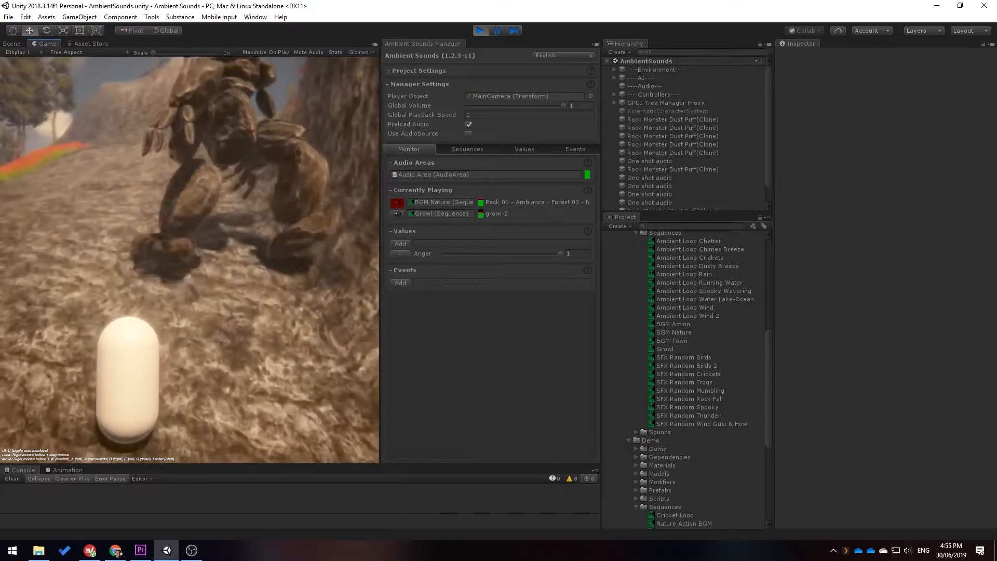
pyautogui.press('s')
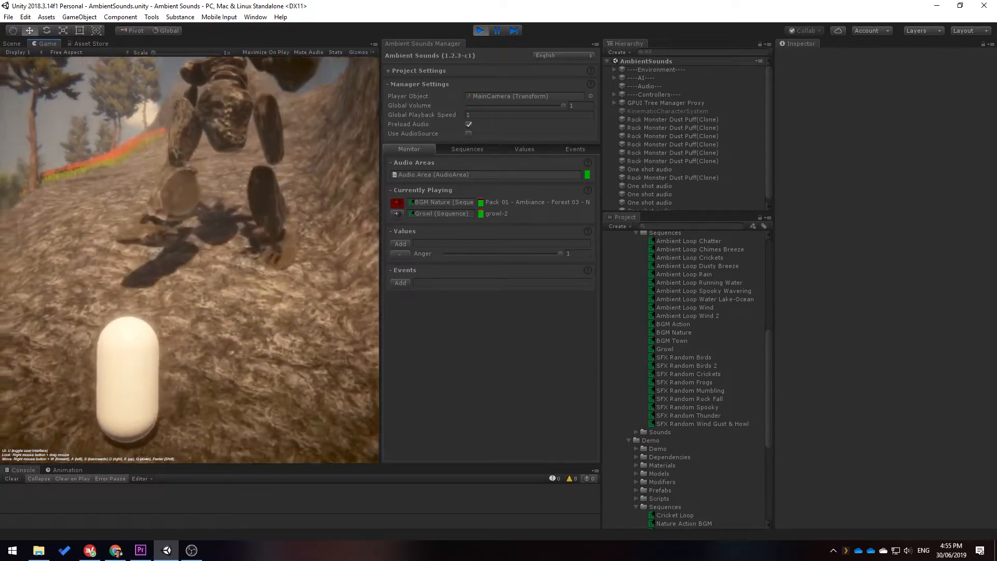
pyautogui.press('s')
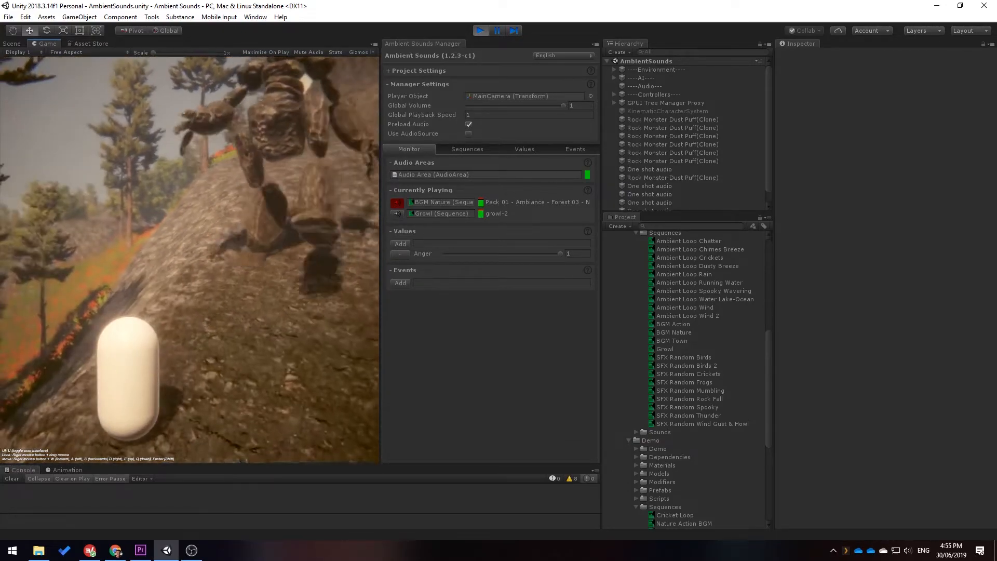
pyautogui.press('s')
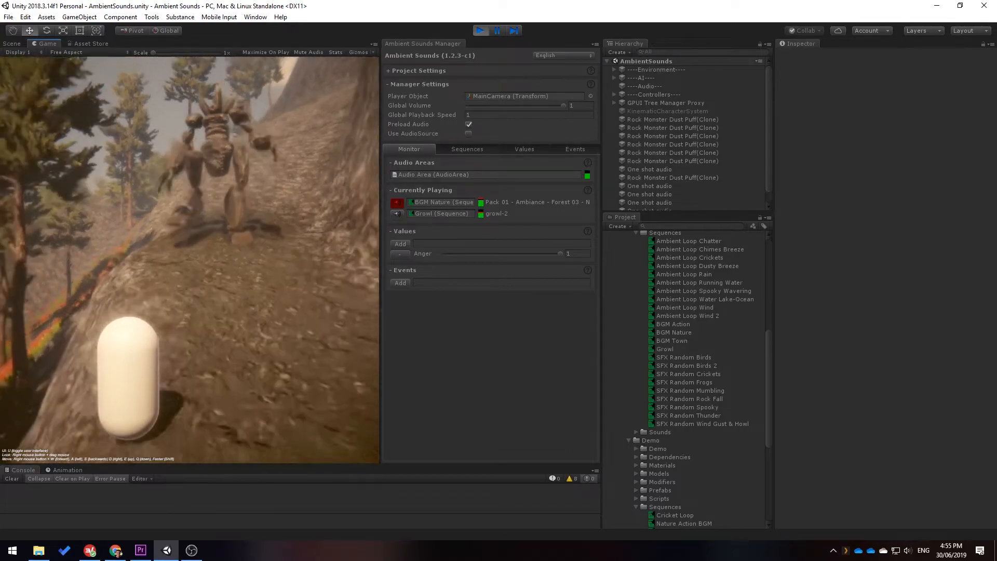
pyautogui.press('Escape')
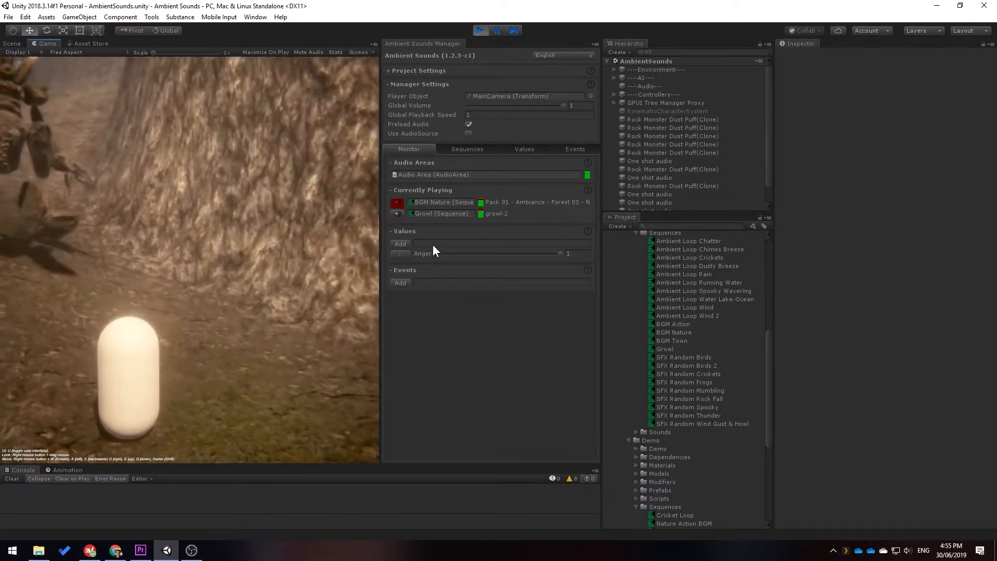
pyautogui.click(96, 297)
pyautogui.press('s')
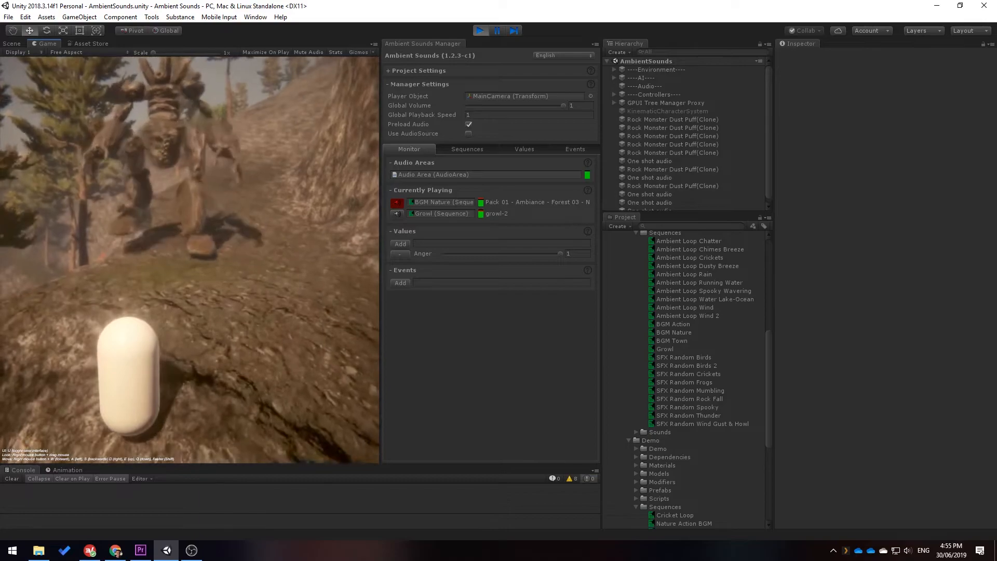
pyautogui.press('s')
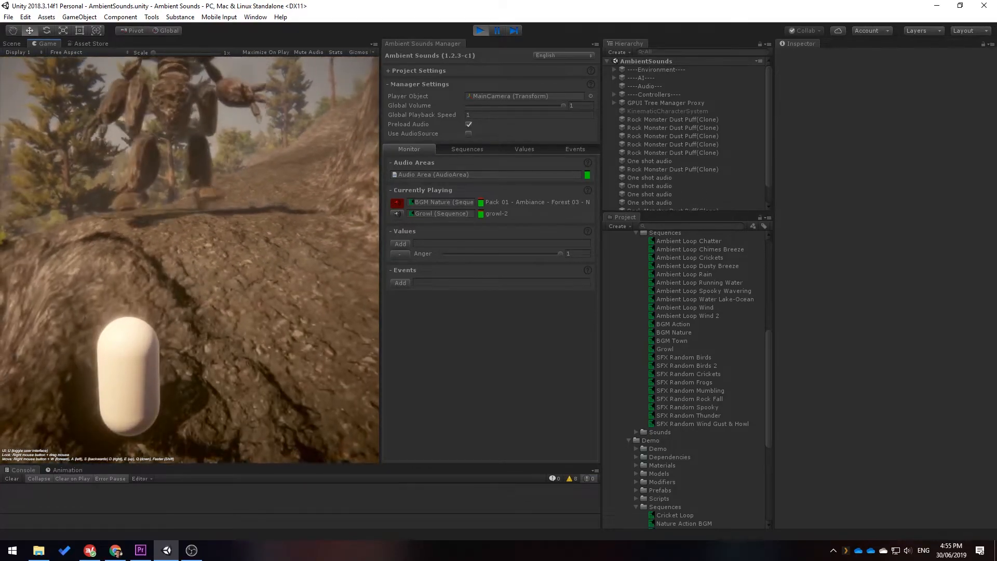
pyautogui.press('Escape')
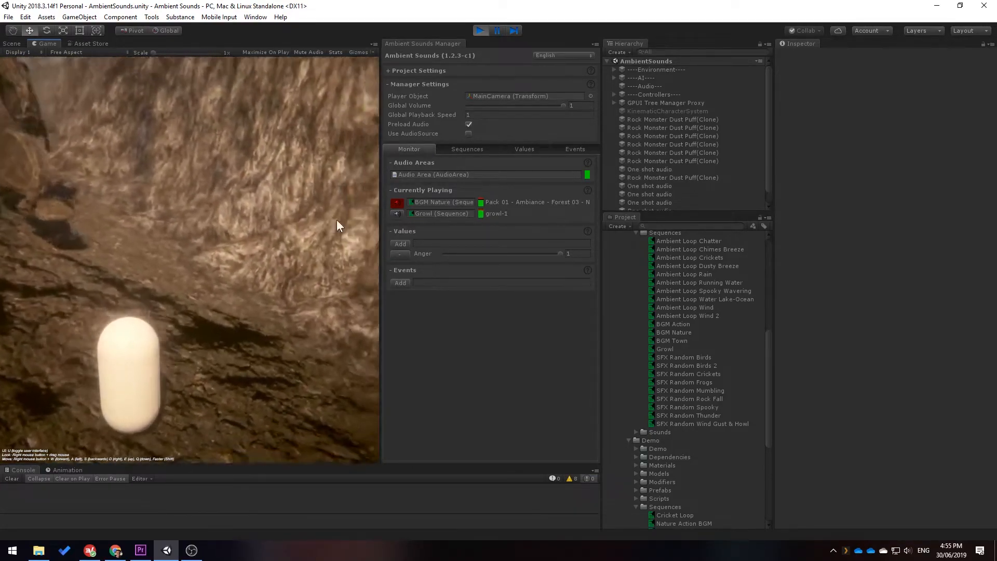
pyautogui.click(84, 245)
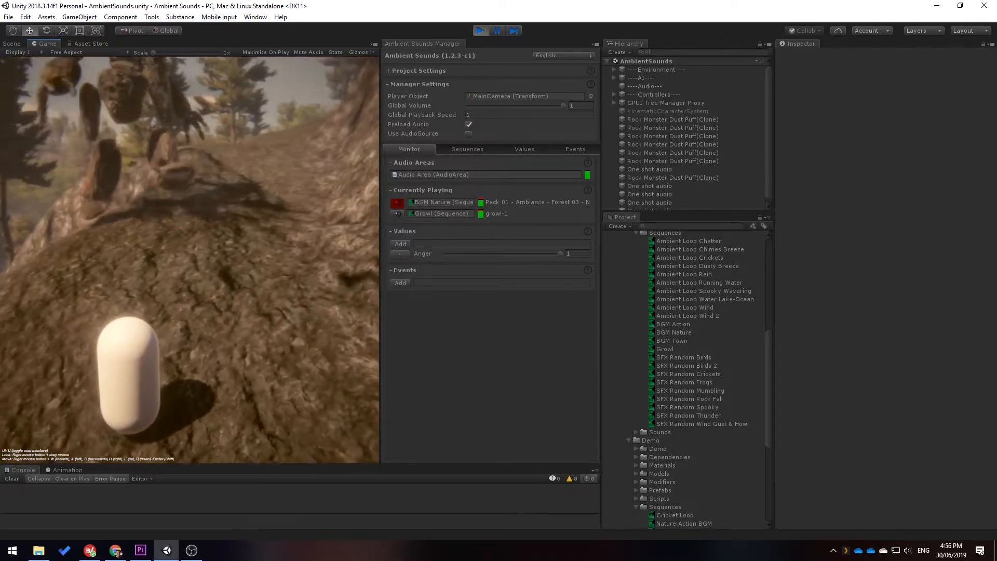
pyautogui.press('Escape')
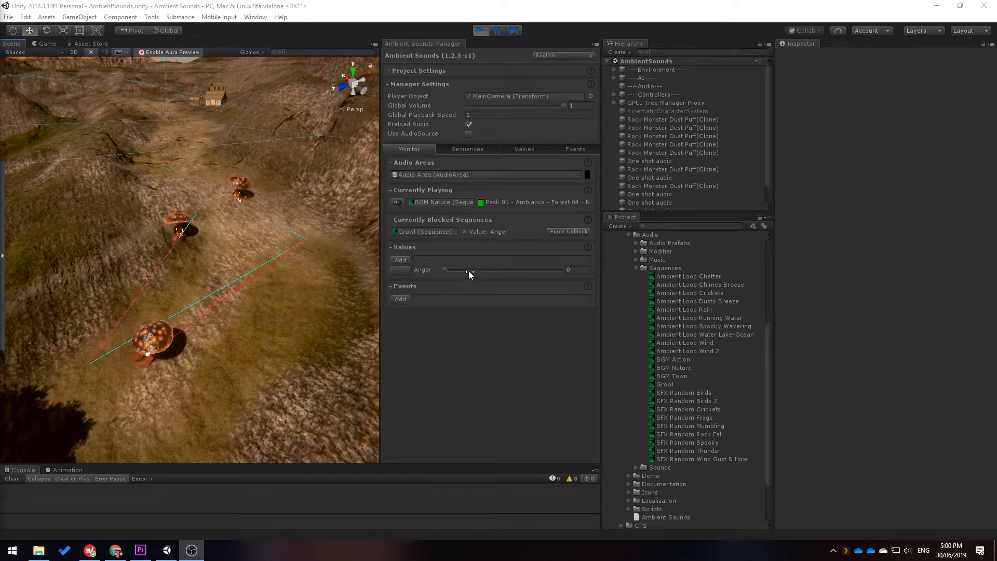
# Step: Select the BGM Action sequence and examine the Combat event's Nature Action BGM and Nature BGM sequences
pyautogui.click(693, 360)
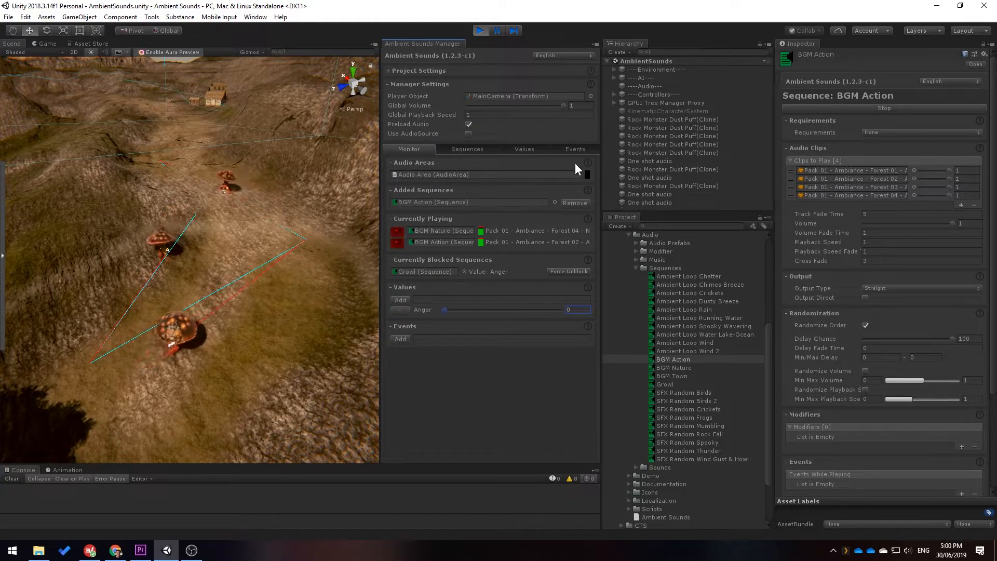
pyautogui.click(578, 149)
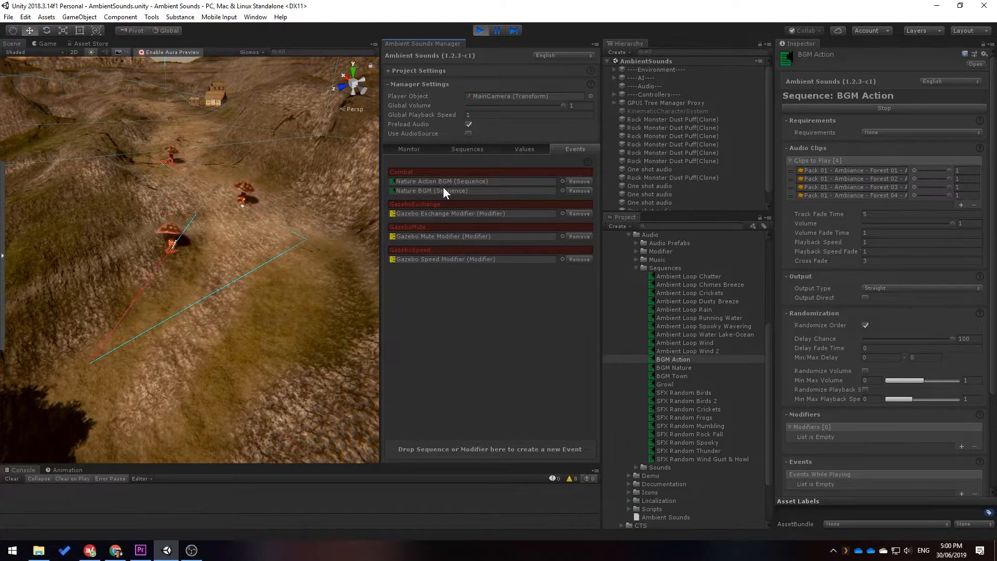
pyautogui.doubleClick(436, 182)
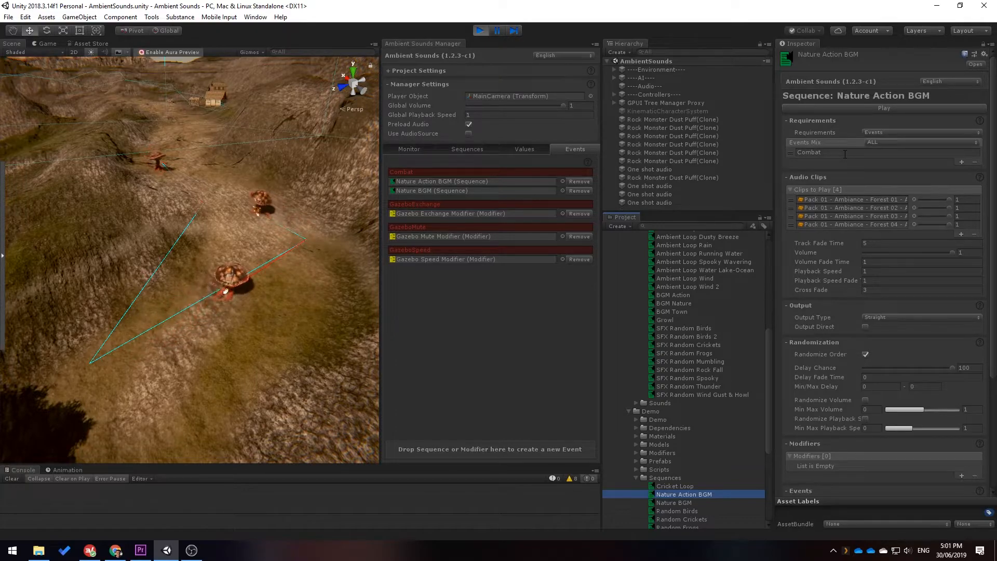
pyautogui.click(700, 503)
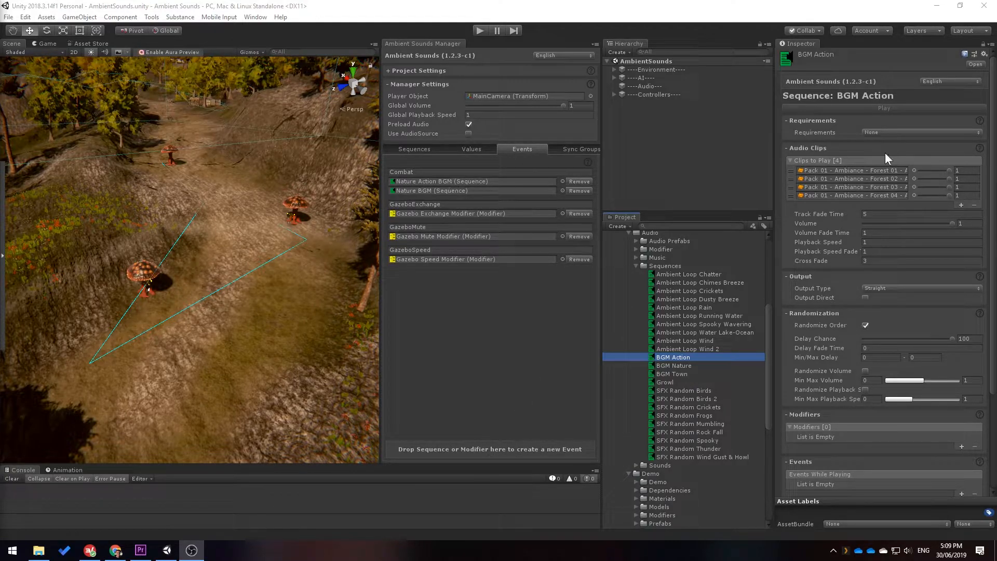
# Step: Set the BGM Action sequence's requirements to Events and name the required event Alert
pyautogui.click(913, 135)
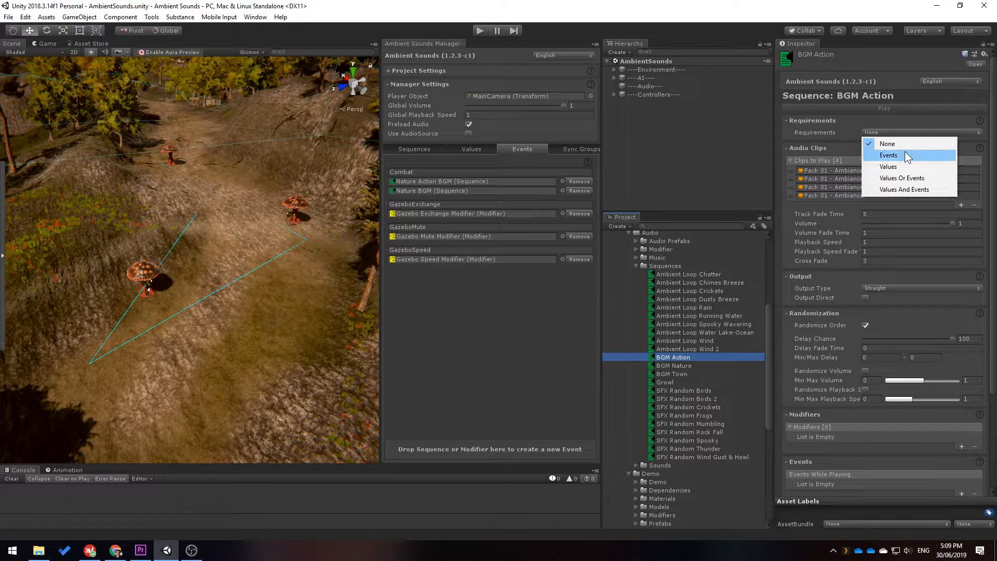
pyautogui.click(904, 151)
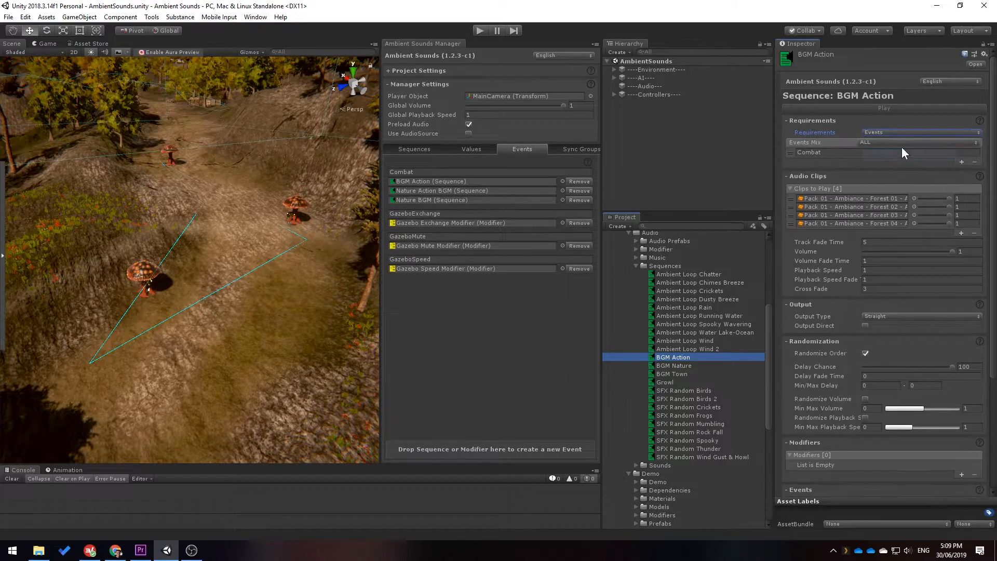
pyautogui.click(874, 152)
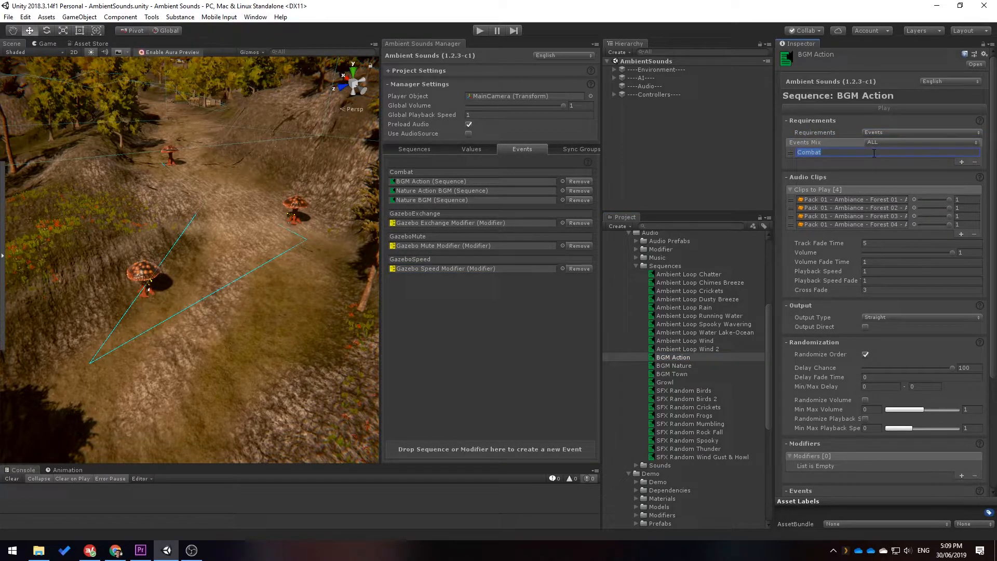
pyautogui.write('Alert')
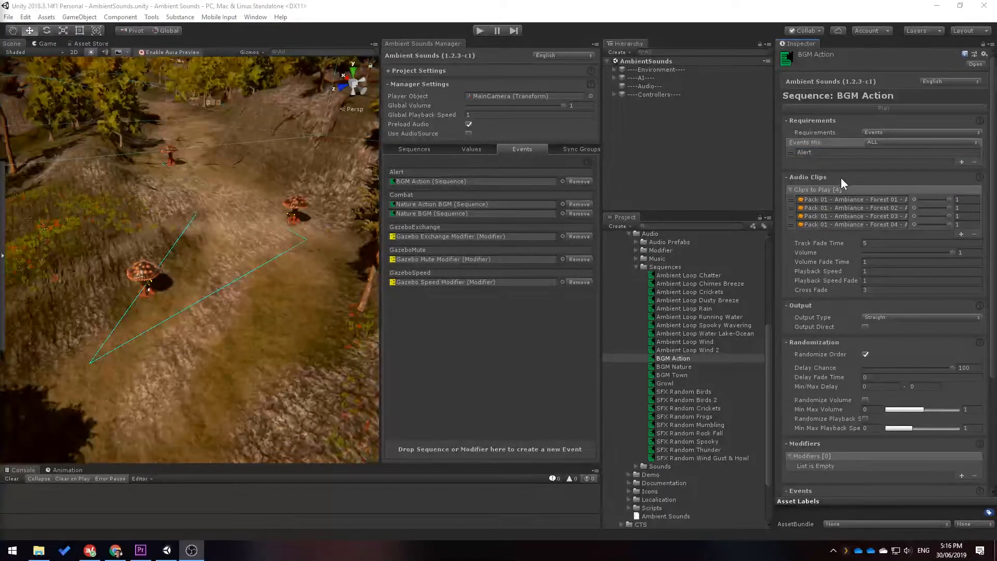
# Step: Set the BGM Nature sequence's requirements to Events with the events mix NONE and the event name Alert
pyautogui.click(699, 367)
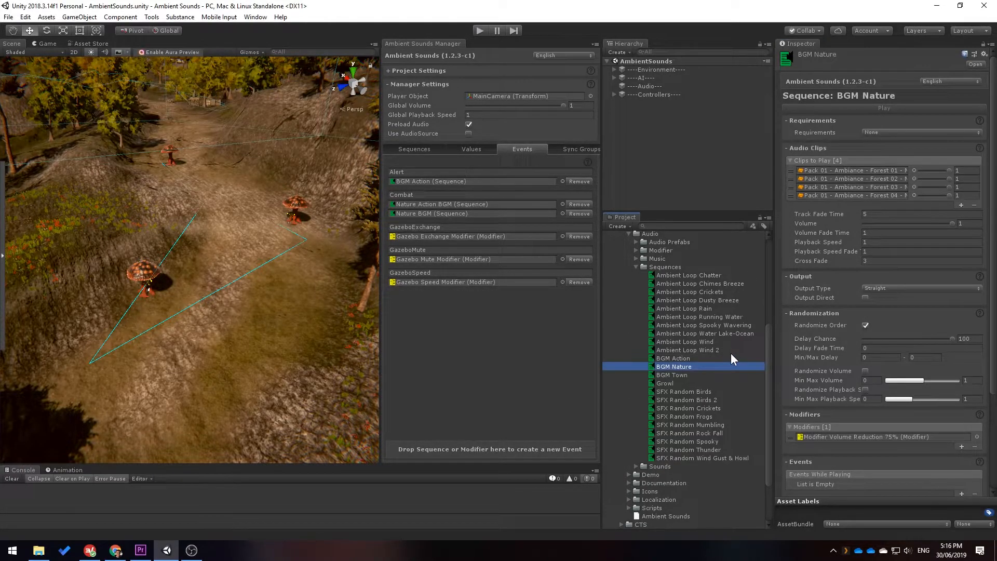
pyautogui.click(897, 133)
pyautogui.click(900, 152)
pyautogui.click(859, 154)
pyautogui.write('Alert')
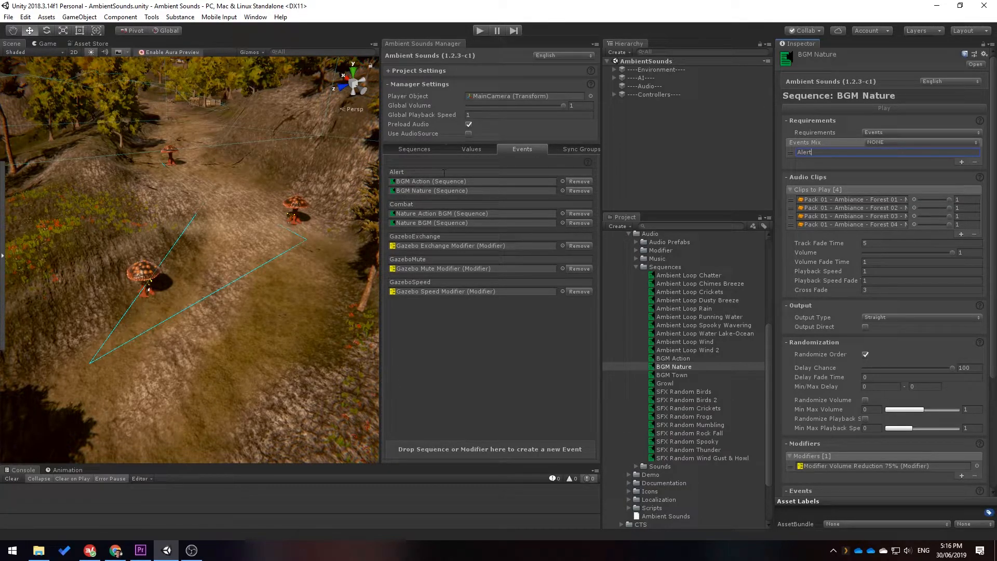
# Step: Create a C# script named SoundEvent in the Scripts/Sounds folder and open it in Visual Studio
pyautogui.scroll(-3, 729, 325)
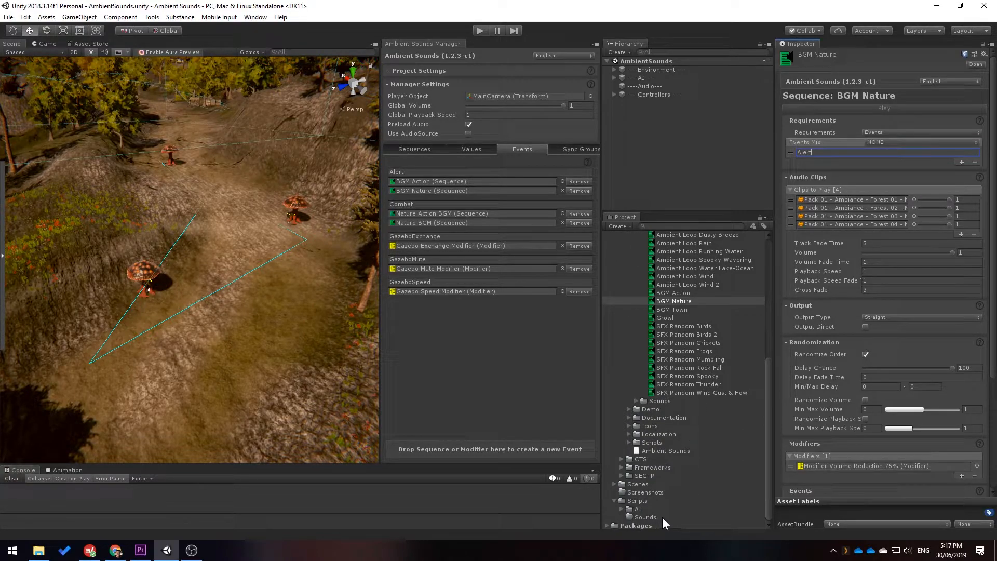
pyautogui.click(662, 517)
pyautogui.rightClick(668, 519)
pyautogui.moveTo(765, 251)
pyautogui.click(866, 161)
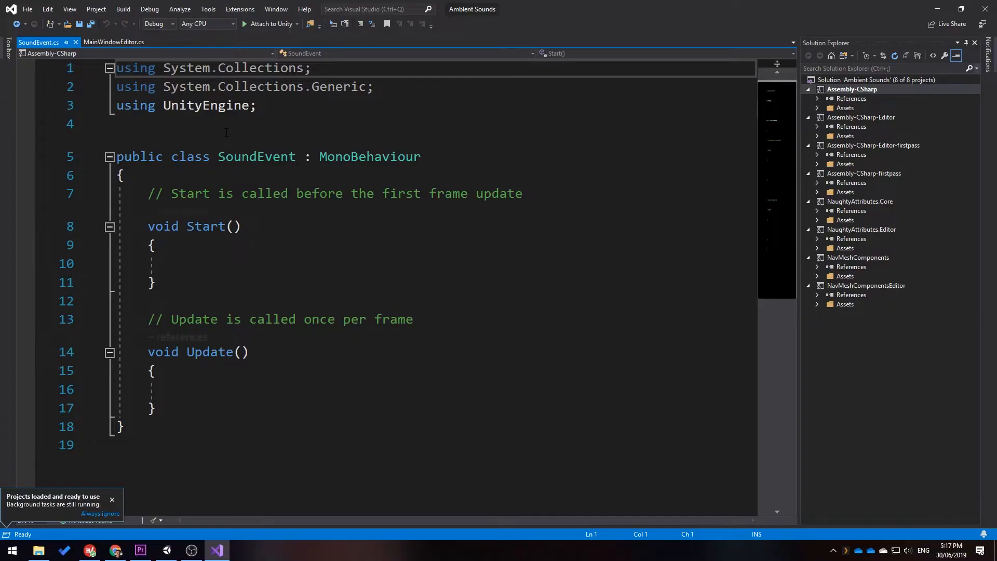
# Step: Add the directive "using AmbientSounds;" on its own line between the existing using directives and the SoundEvent class
pyautogui.click(227, 132)
pyautogui.press('Return')
pyautogui.press('Return')
pyautogui.press('Up')
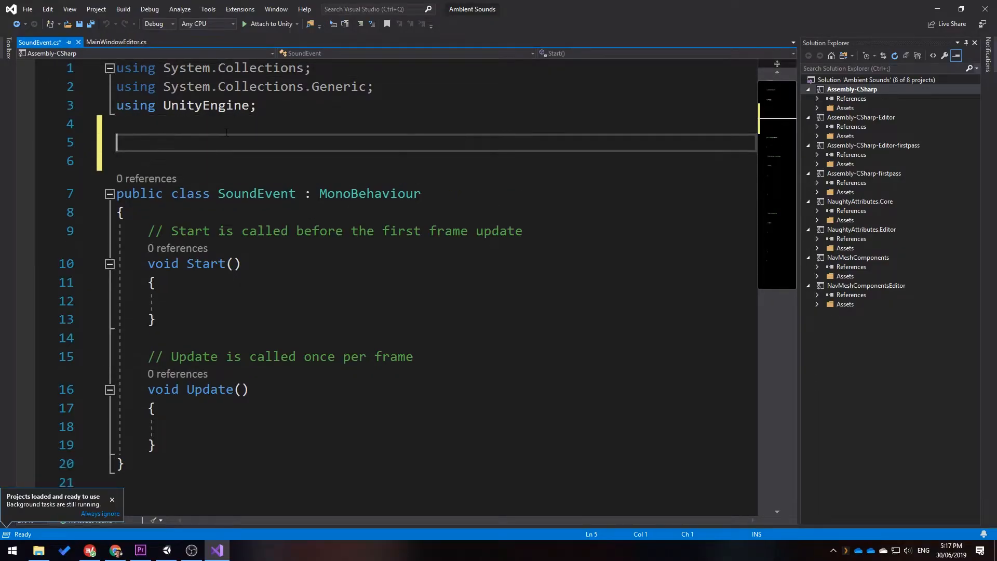
pyautogui.write('using ')
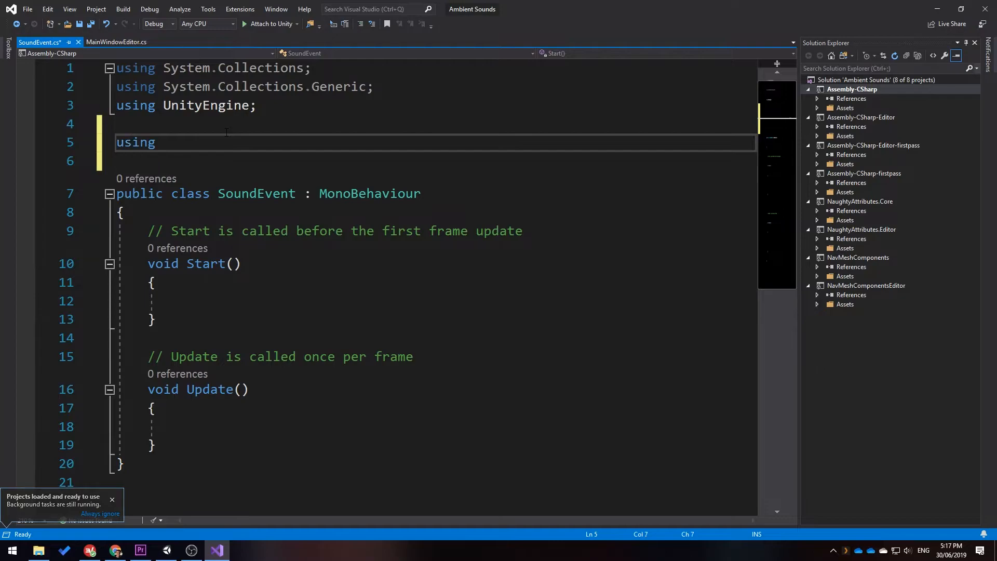
pyautogui.write('Ambie')
pyautogui.write('ntSounds;')
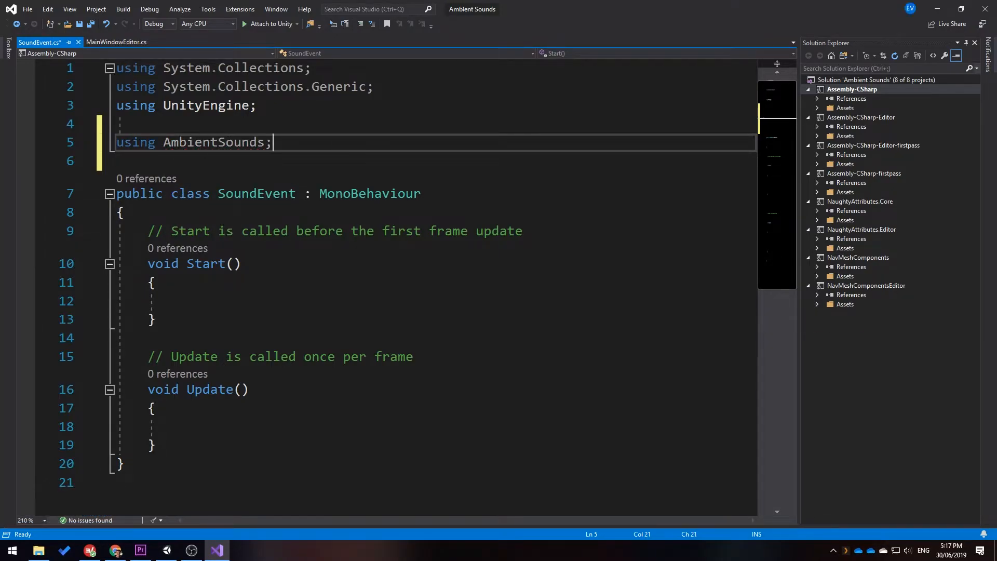
# Step: Add the call AmbienceManager.ActivateEvent("Alert"); inside the Start method of SoundEvent and save the script
pyautogui.click(228, 296)
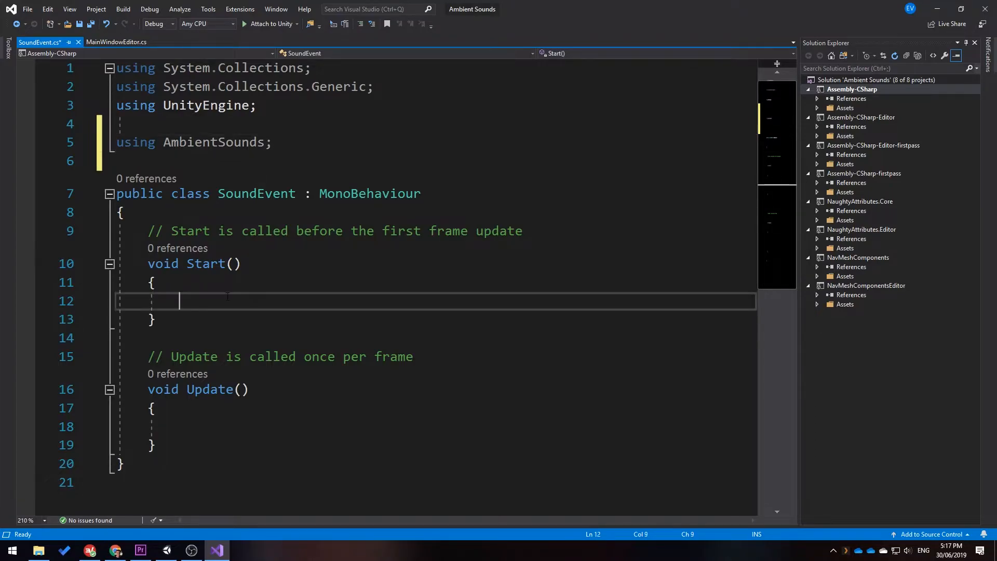
pyautogui.write('Ambient')
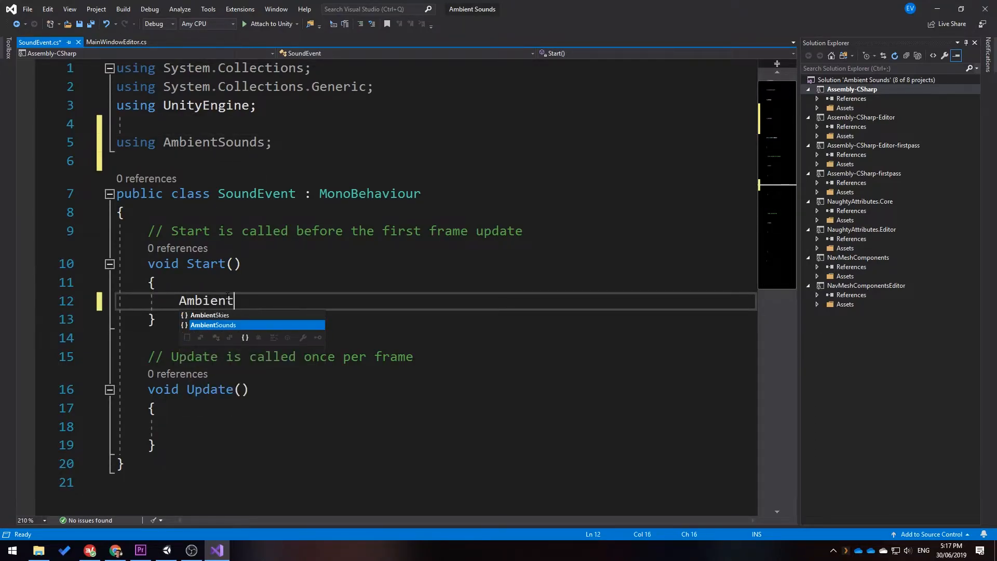
pyautogui.press('BackSpace')
pyautogui.write('ceManager.')
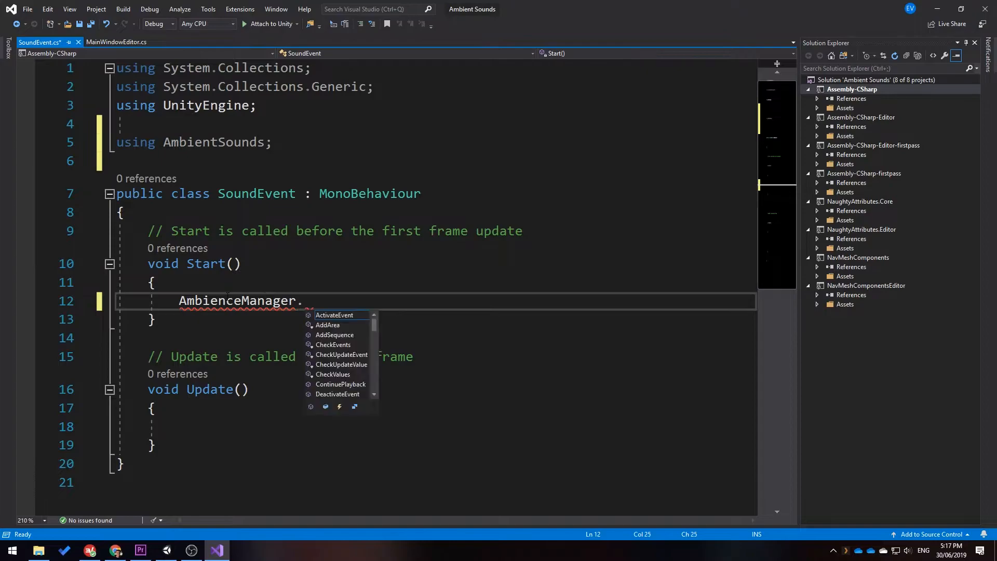
pyautogui.press('Tab')
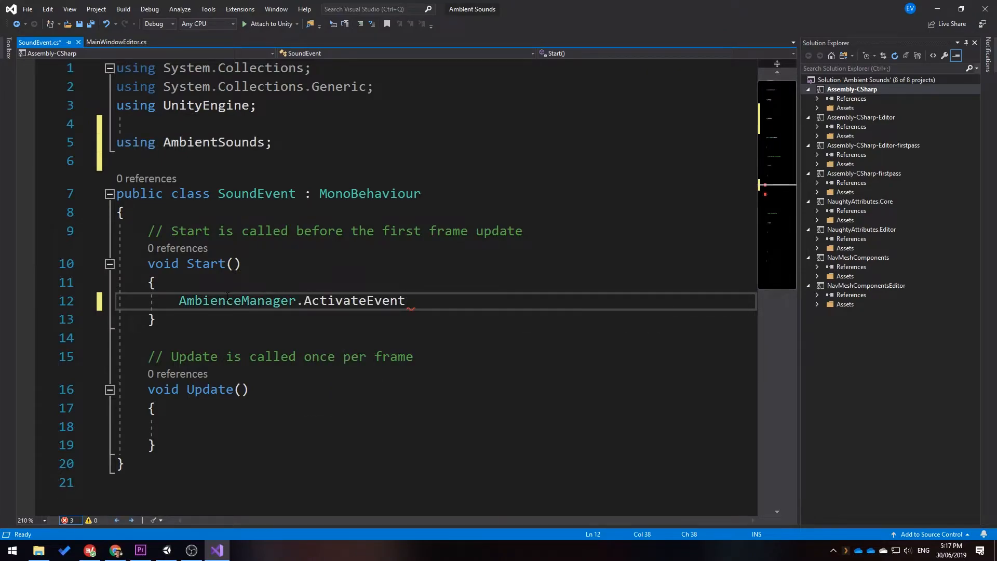
pyautogui.write('(')
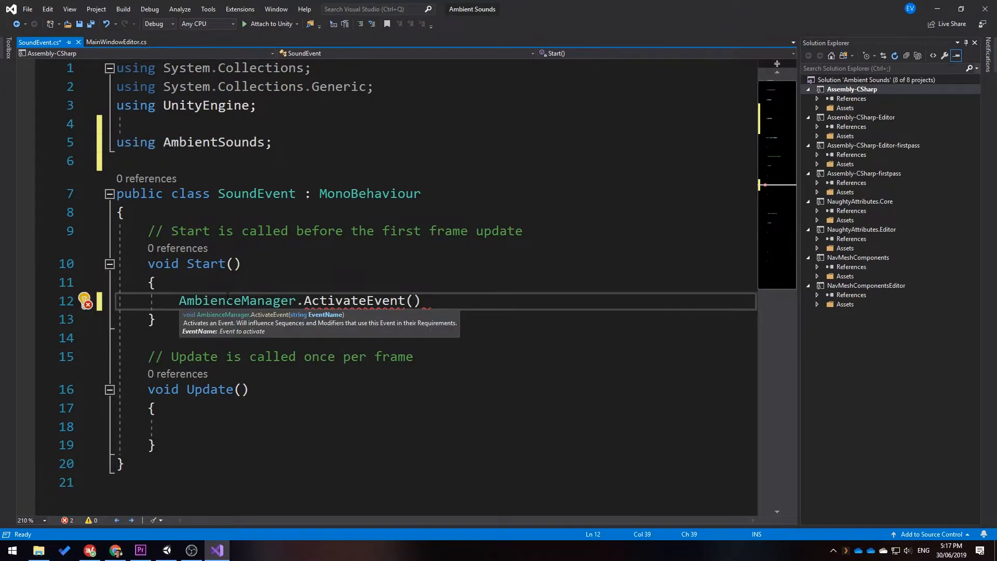
pyautogui.write('"Alert")')
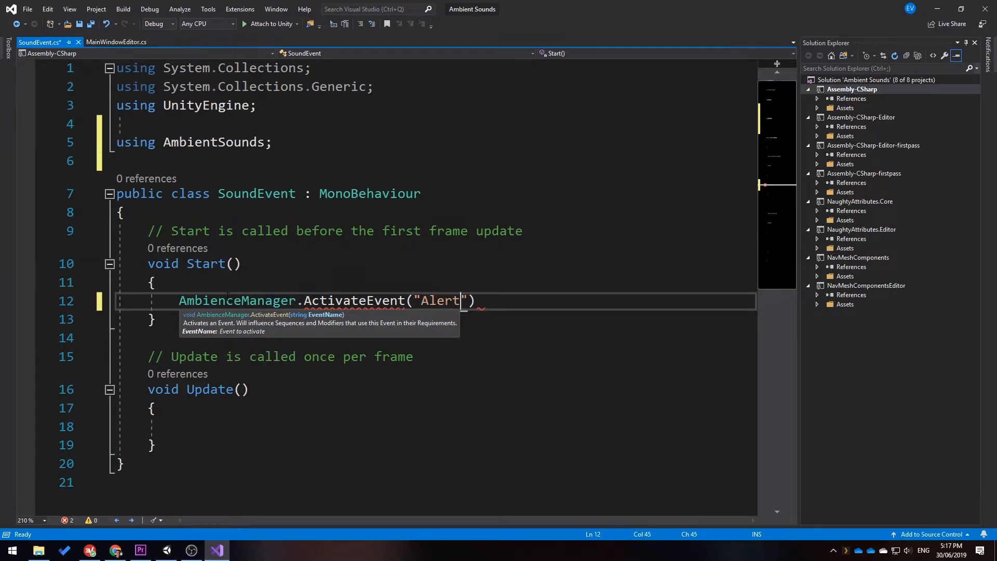
pyautogui.write(';')
pyautogui.hotkey('ctrl', 's')
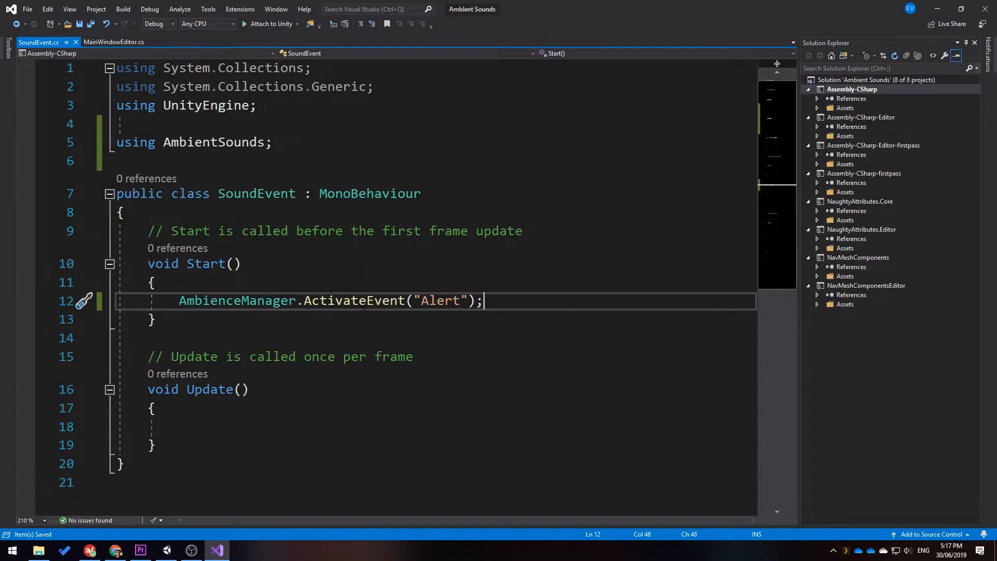
pyautogui.moveTo(349, 310)
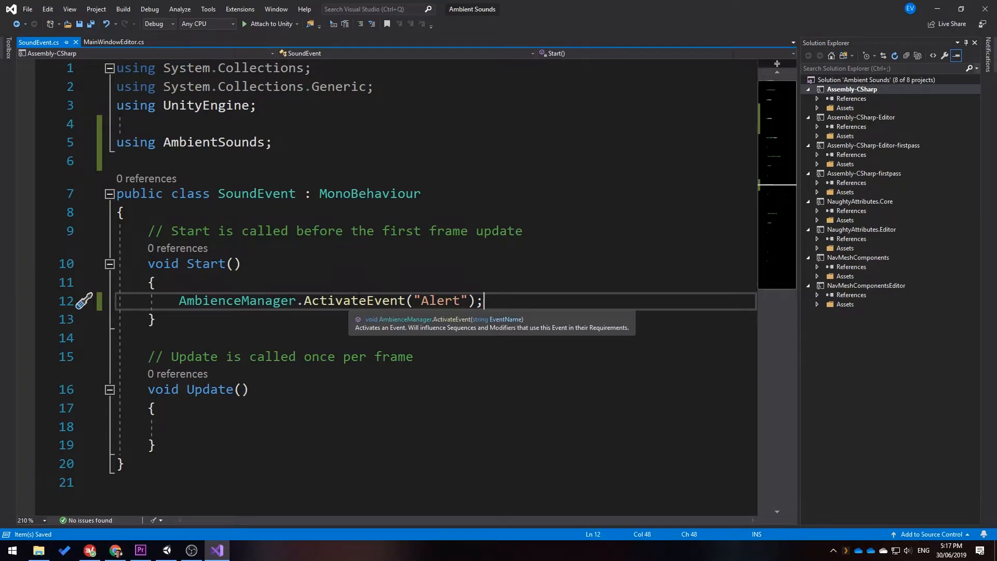
# Step: Switch to Unity and attach the SoundEvent script to the first MushroomMonster (Path C) under Monsters > MushroomMonsters
pyautogui.click(938, 9)
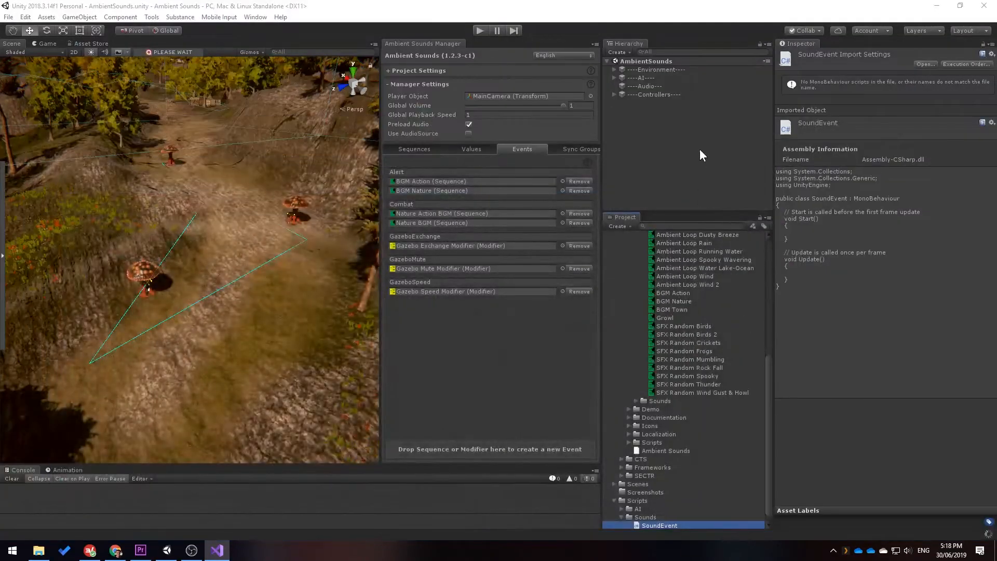
pyautogui.click(614, 78)
pyautogui.click(622, 103)
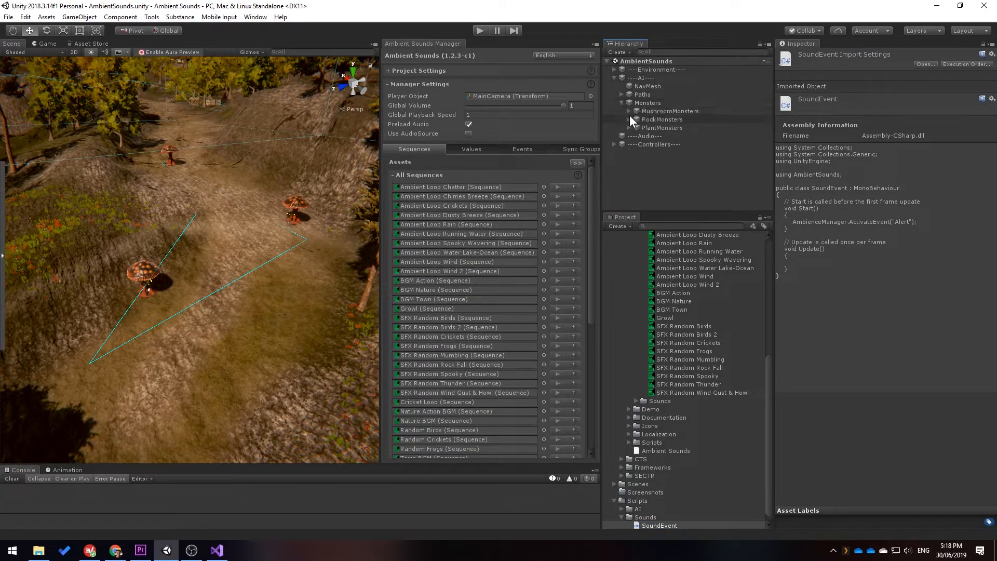
pyautogui.click(629, 111)
pyautogui.click(670, 119)
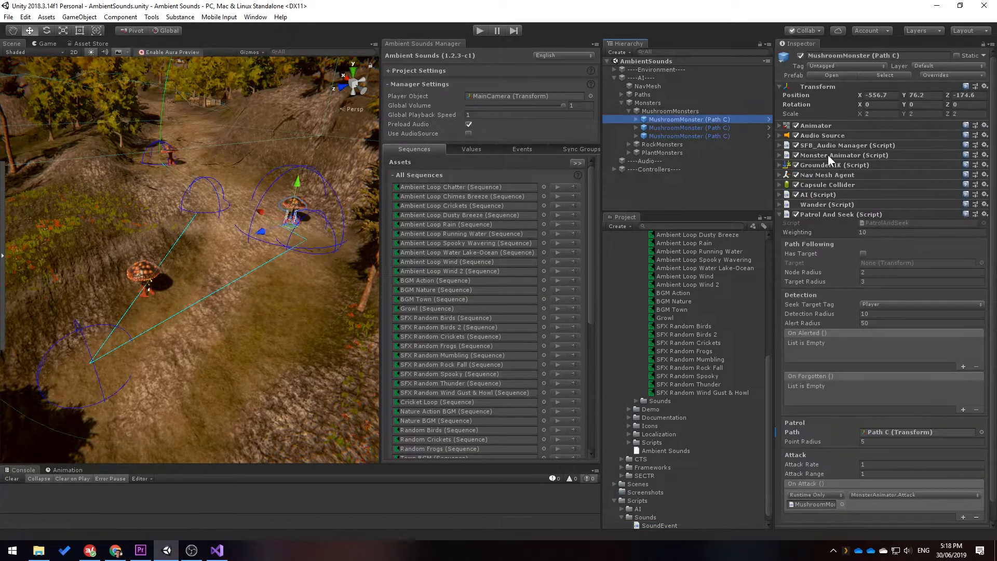
pyautogui.click(834, 214)
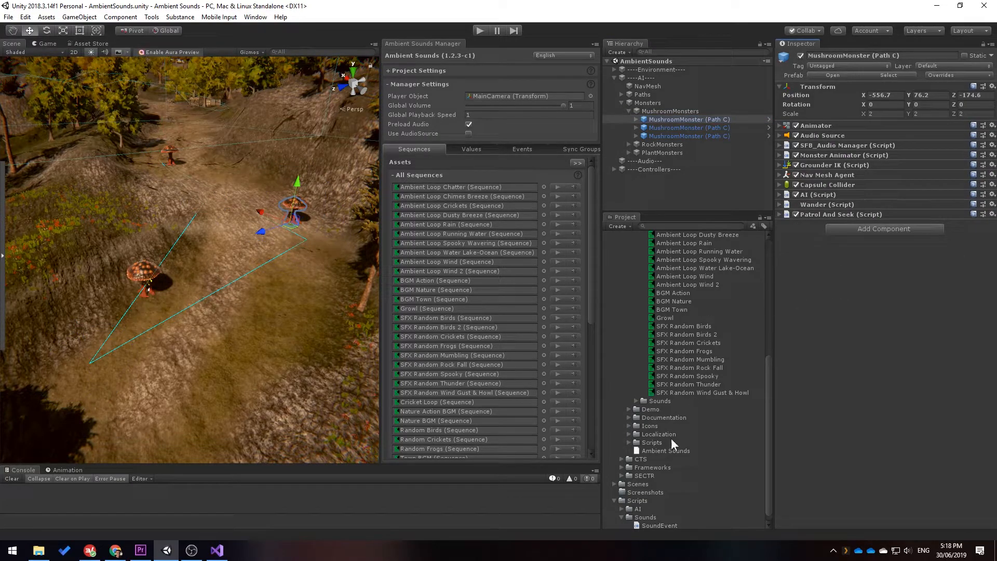
pyautogui.moveTo(659, 522); pyautogui.dragTo(871, 253)
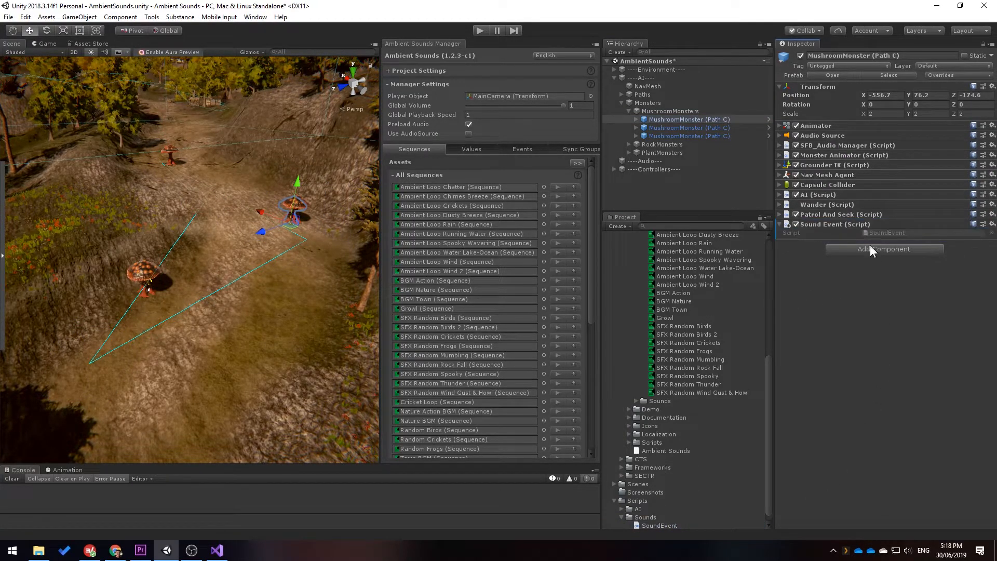
# Step: Play the scene, check the Alert event in the Ambient Sounds Manager, inspect the BGM Action sequence and stop playback
pyautogui.click(481, 31)
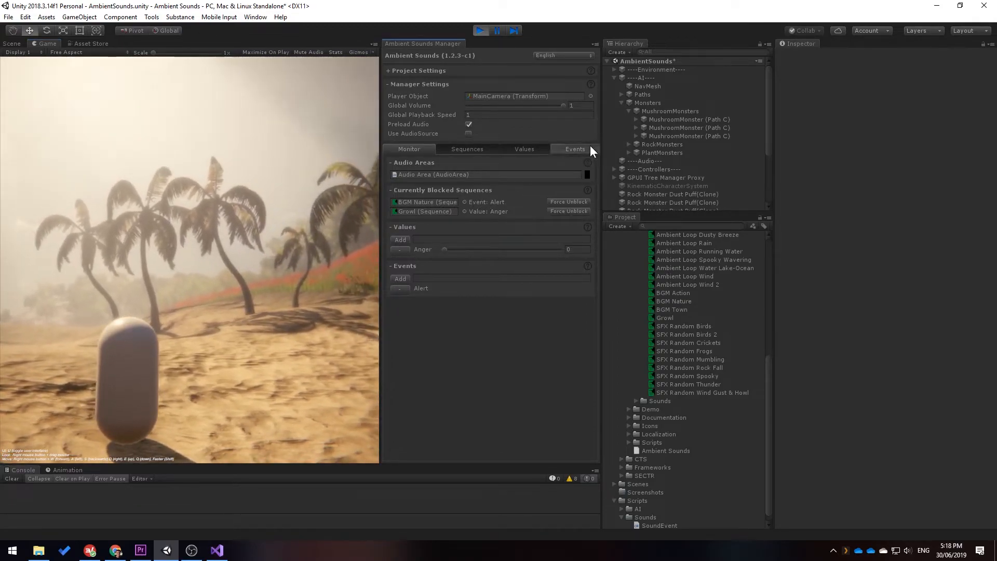
pyautogui.click(590, 148)
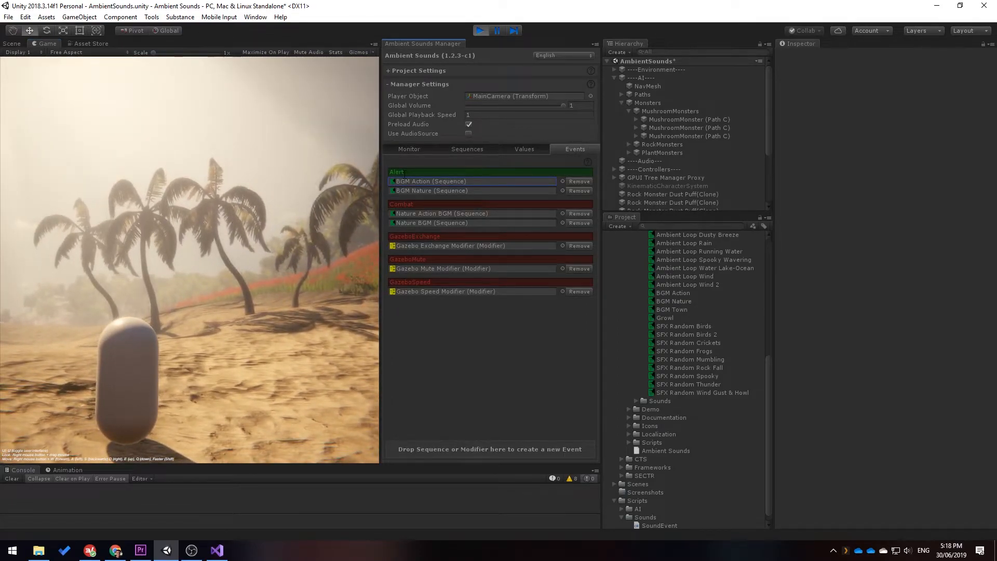
pyautogui.doubleClick(428, 182)
pyautogui.hotkey('ctrl', 'p')
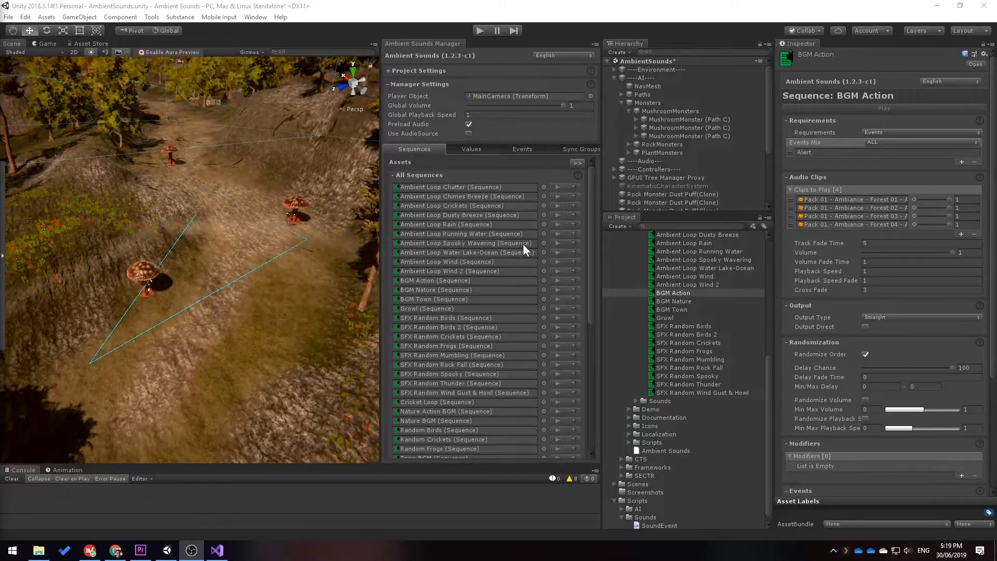
# Step: Add the BGM Action sequence to the Global Sequences list
pyautogui.scroll(-10, 525, 245)
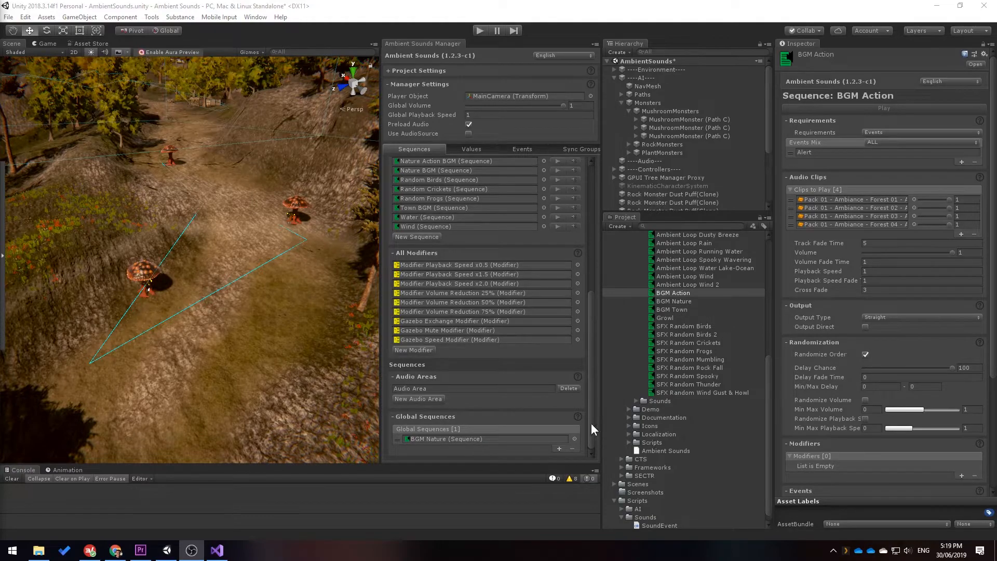
pyautogui.click(559, 449)
pyautogui.moveTo(672, 293); pyautogui.dragTo(511, 449)
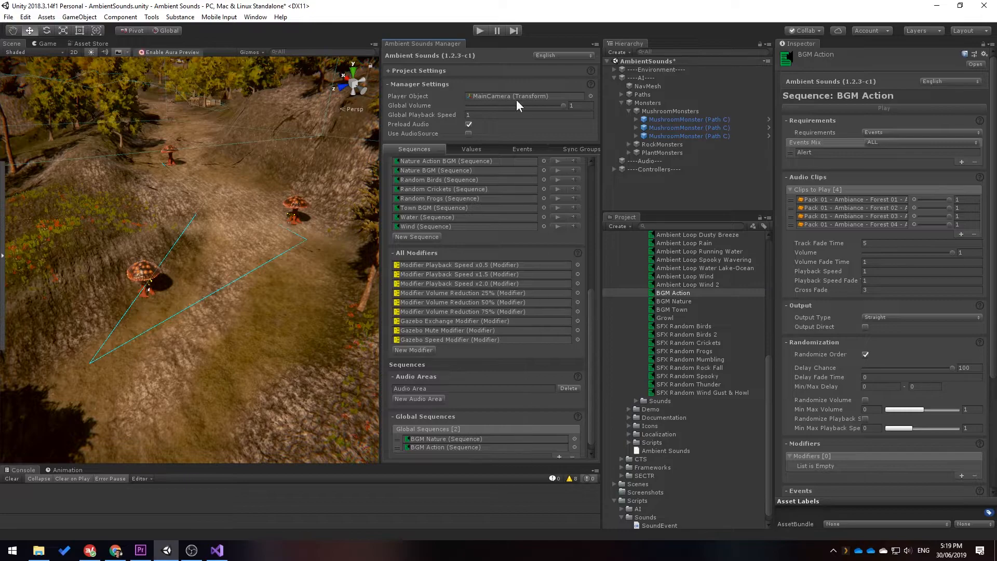
# Step: Play the scene, look around in the game and remove the active Alert event in the manager's monitor
pyautogui.click(485, 33)
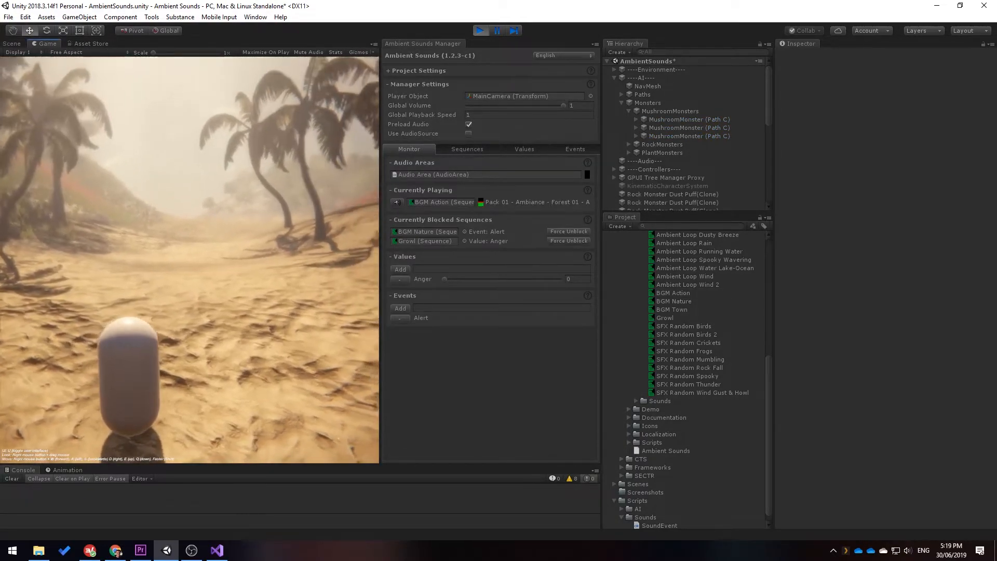
pyautogui.moveTo(192, 254); pyautogui.dragTo(404, 318, button='right')
pyautogui.click(401, 319)
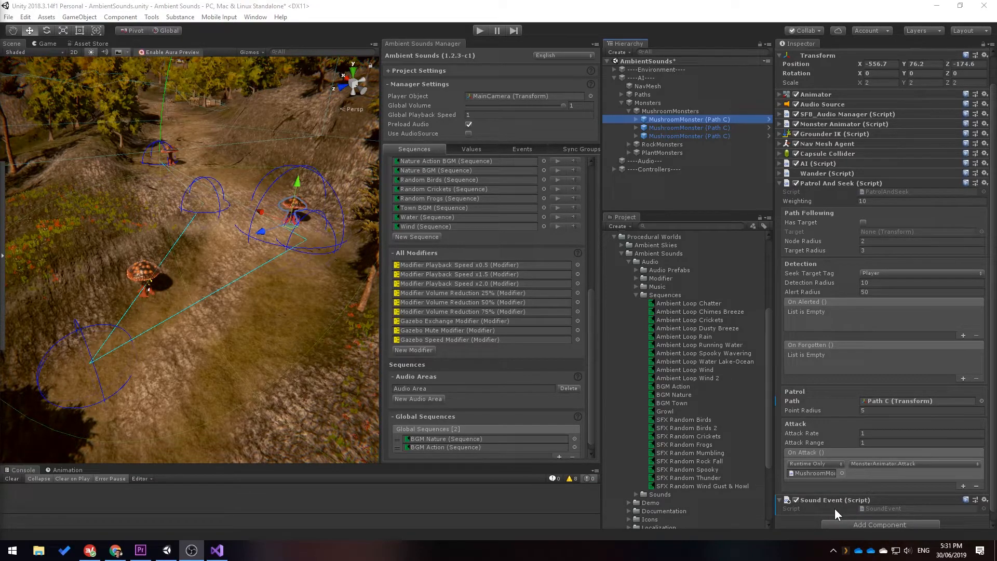
# Step: Switch to Visual Studio, change the Start method's declaration to "public void Alert()" and save the script
pyautogui.click(218, 550)
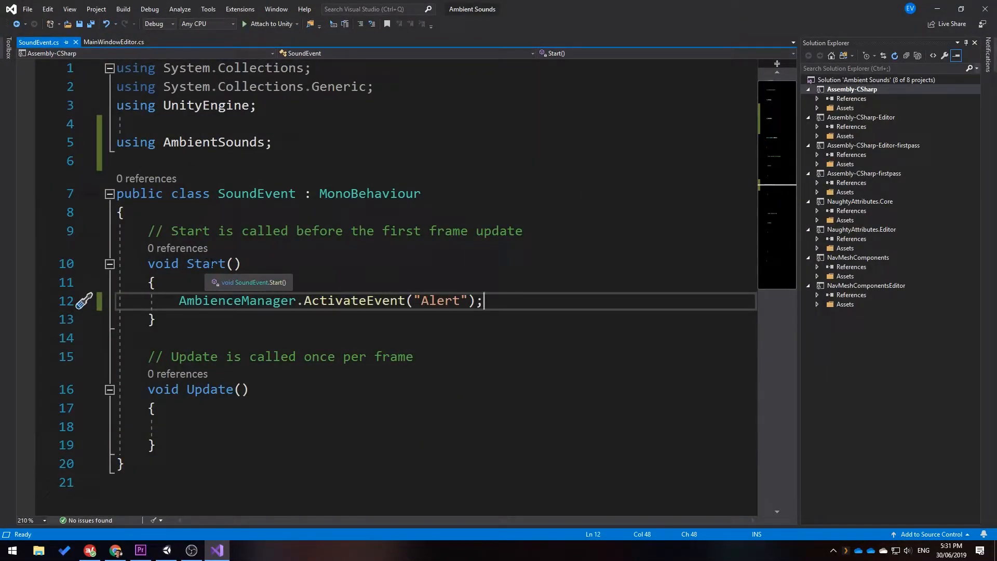
pyautogui.doubleClick(225, 265)
pyautogui.hotkey('shift', 'Home')
pyautogui.write('public')
pyautogui.write(' void Ale')
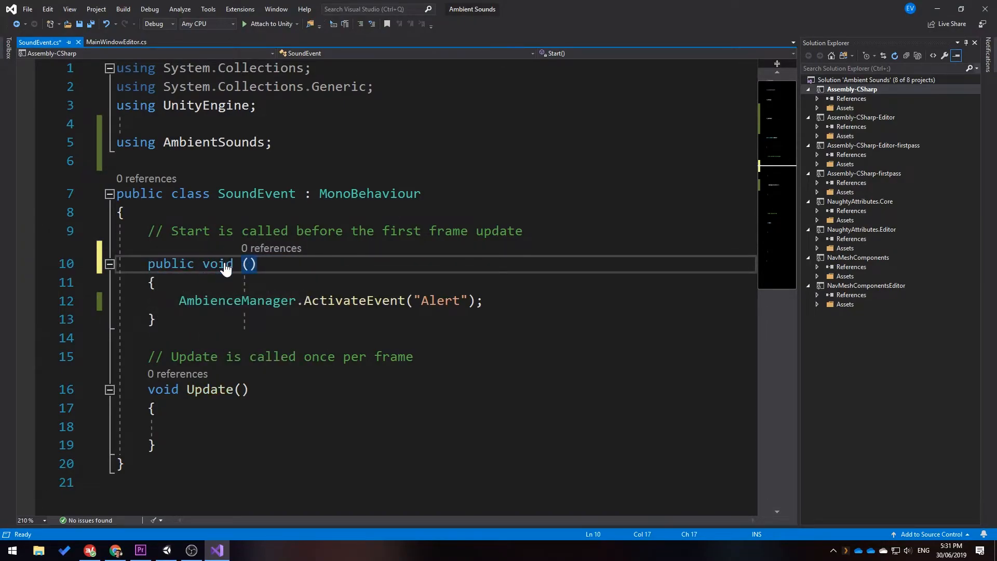
pyautogui.write('rt')
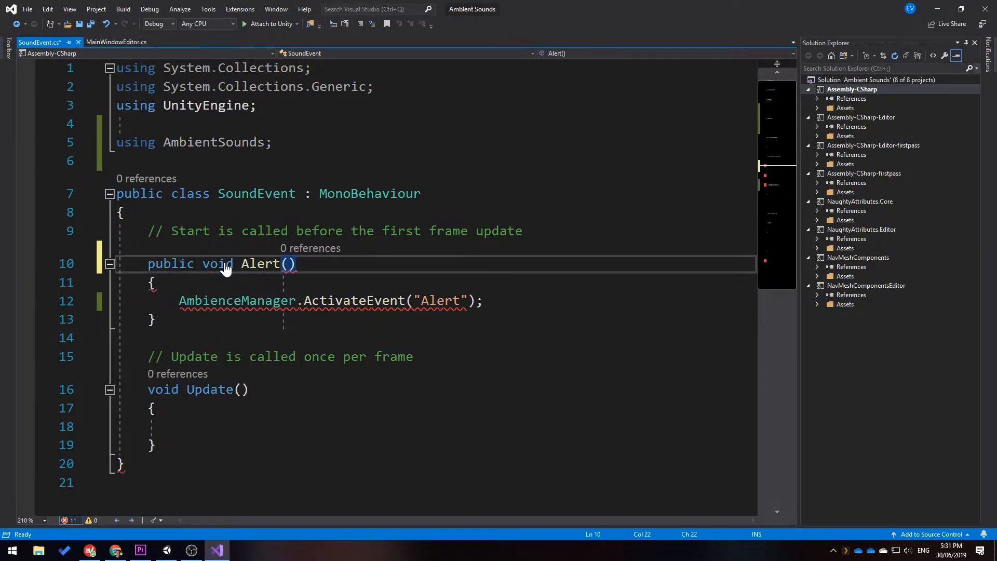
pyautogui.hotkey('ctrl', 's')
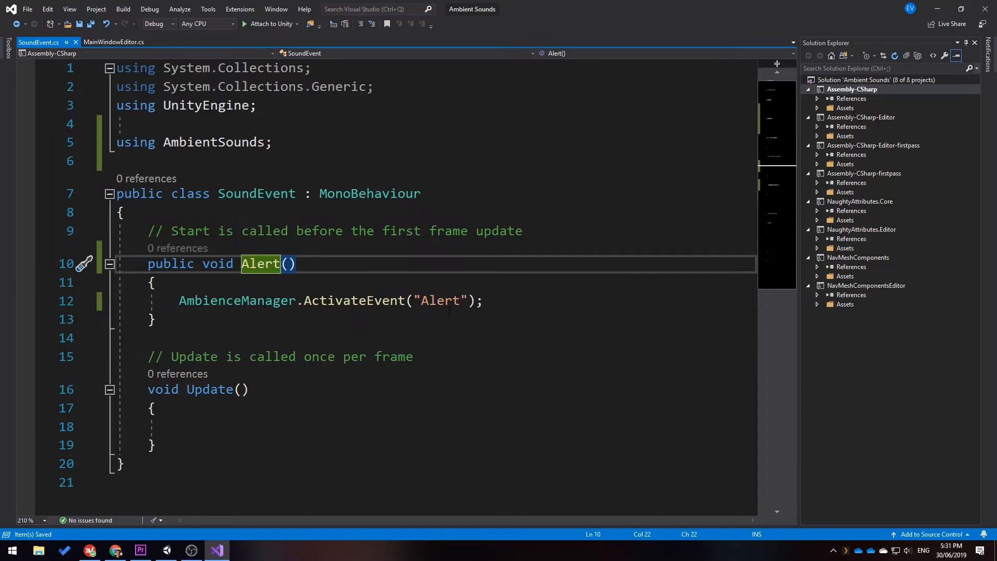
# Step: Replace the Update method with an empty "public void Forgotten()" method
pyautogui.moveTo(156, 445); pyautogui.dragTo(149, 389)
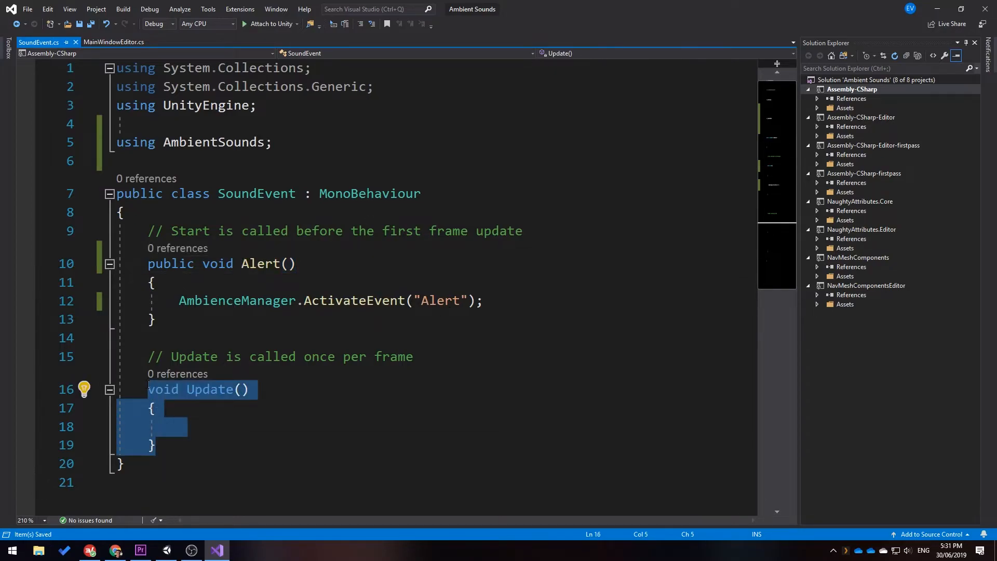
pyautogui.write('v')
pyautogui.press('BackSpace')
pyautogui.write('public voiu')
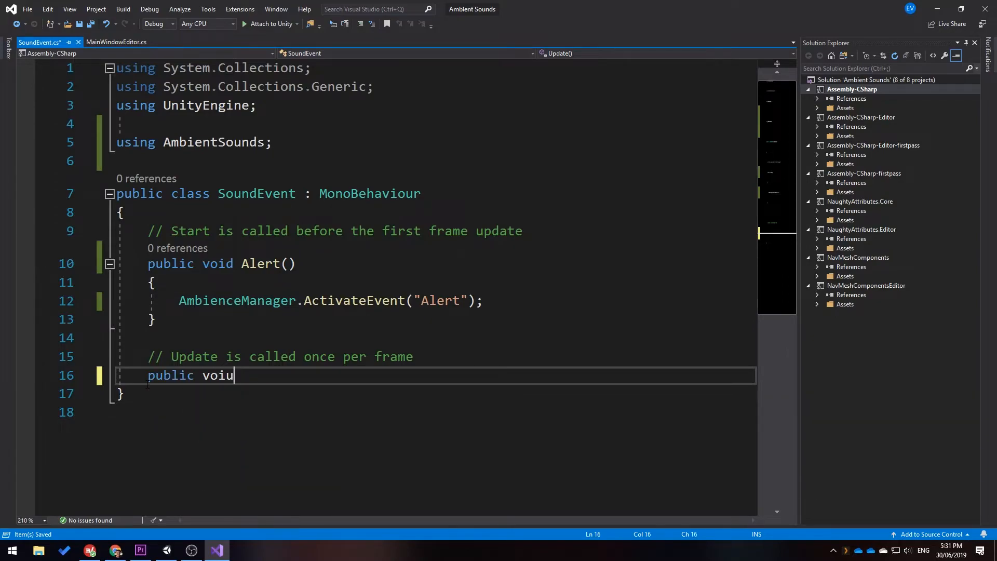
pyautogui.press('BackSpace')
pyautogui.write('d Forgotten() {')
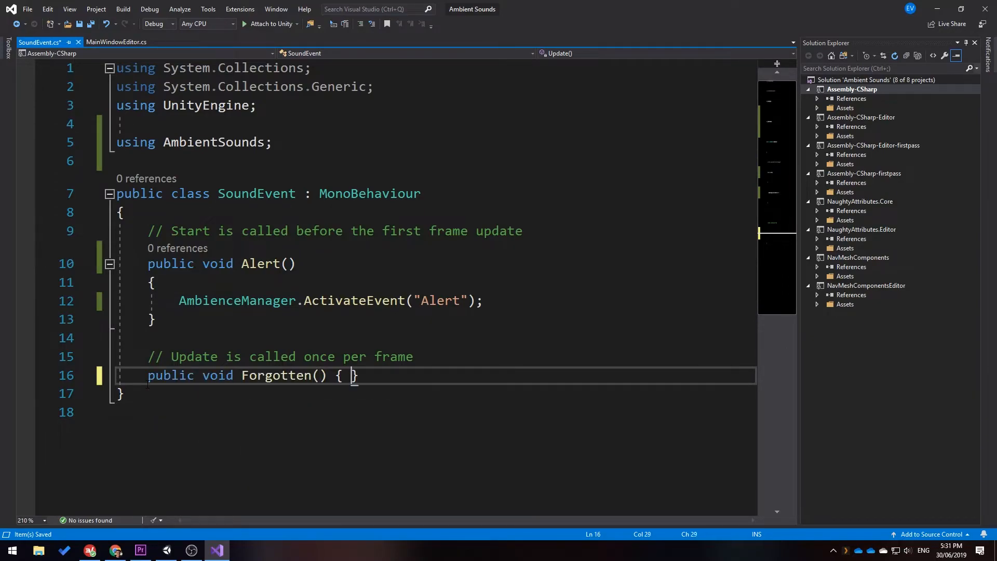
pyautogui.press('Return')
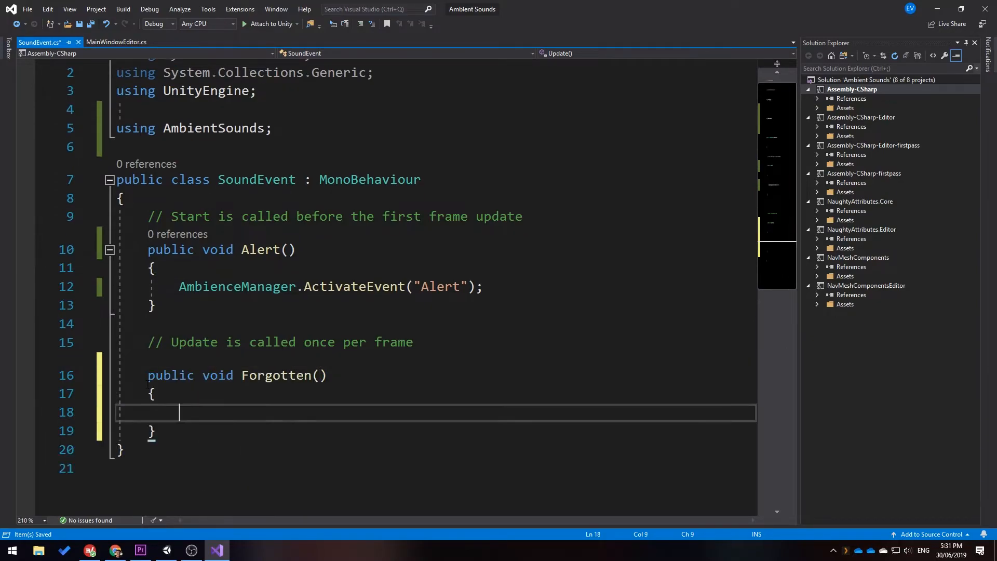
# Step: Copy the ActivateEvent("Alert") line from the Alert method into the body of the Forgotten method
pyautogui.moveTo(503, 288); pyautogui.dragTo(505, 276)
pyautogui.hotkey('ctrl', 'c')
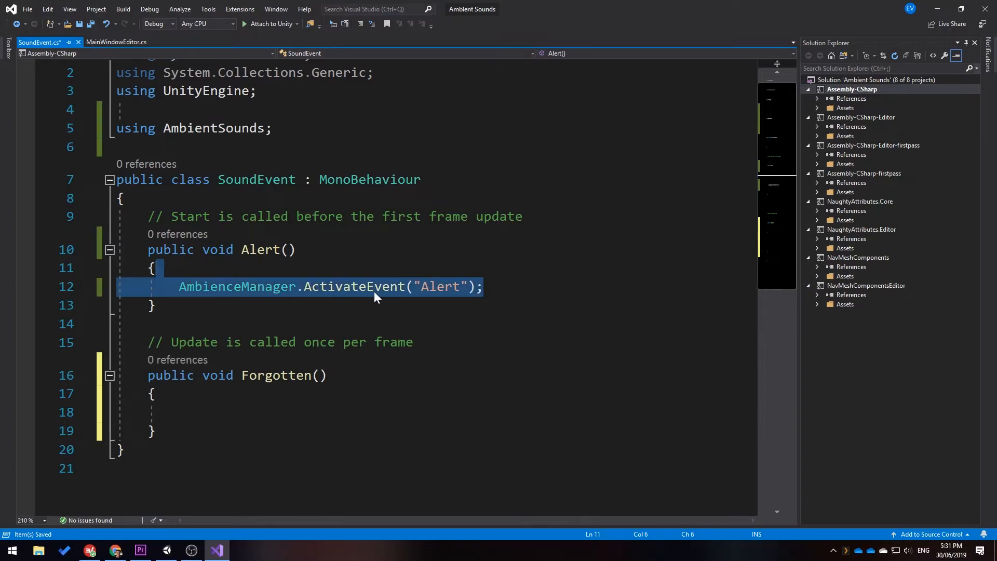
pyautogui.click(278, 379)
pyautogui.press('Down')
pyautogui.hotkey('ctrl', 'v')
pyautogui.press('Delete')
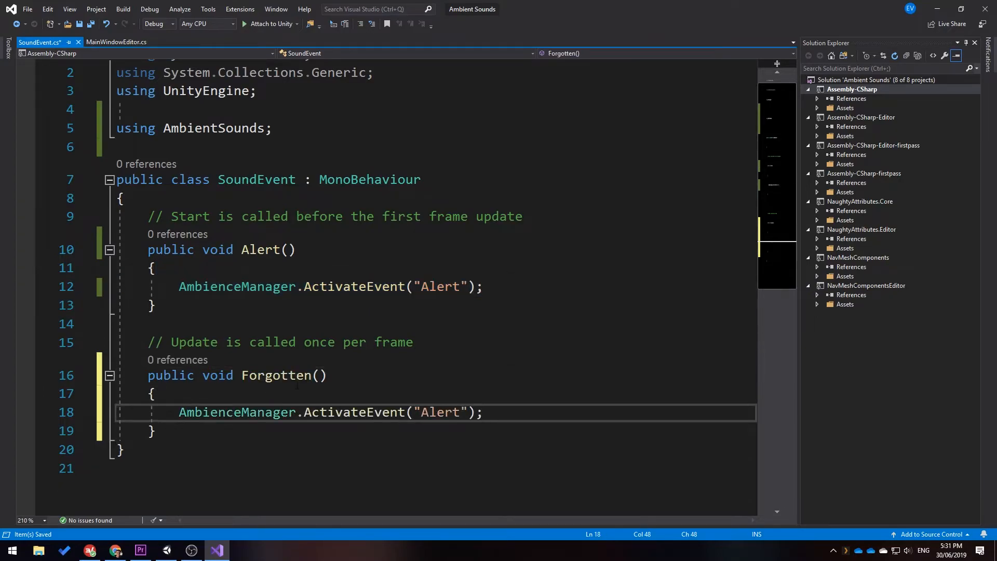
# Step: Change the call in the Forgotten method to DeactivateEvent and save the script
pyautogui.doubleClick(343, 412)
pyautogui.write('Dea')
pyautogui.press('Tab')
pyautogui.hotkey('ctrl', 's')
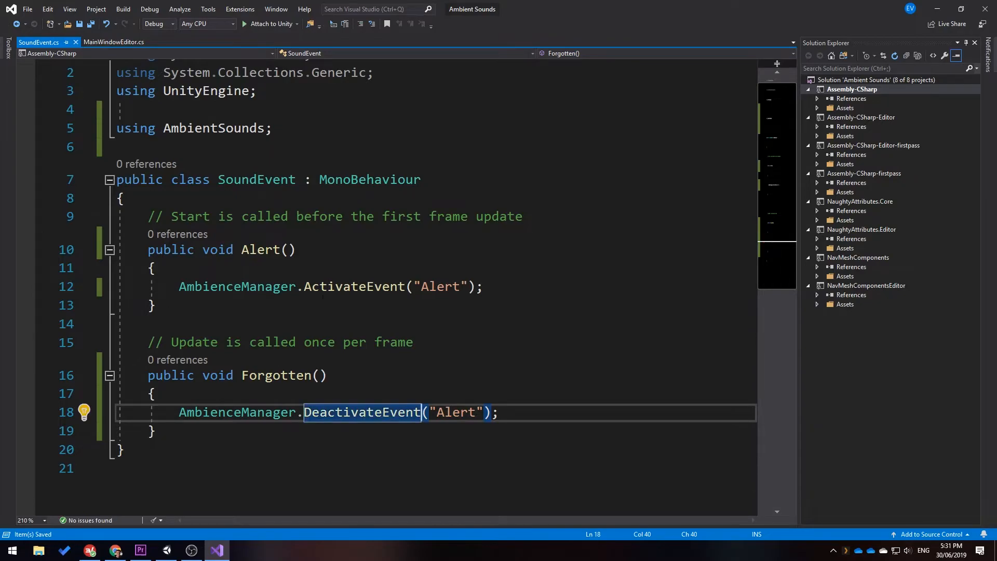
# Step: Switch to Unity and add an On Alerted listener on the selected MushroomMonster, targeting the monster itself and calling SoundEvent.Alert
pyautogui.hotkey('alt', 'Tab')
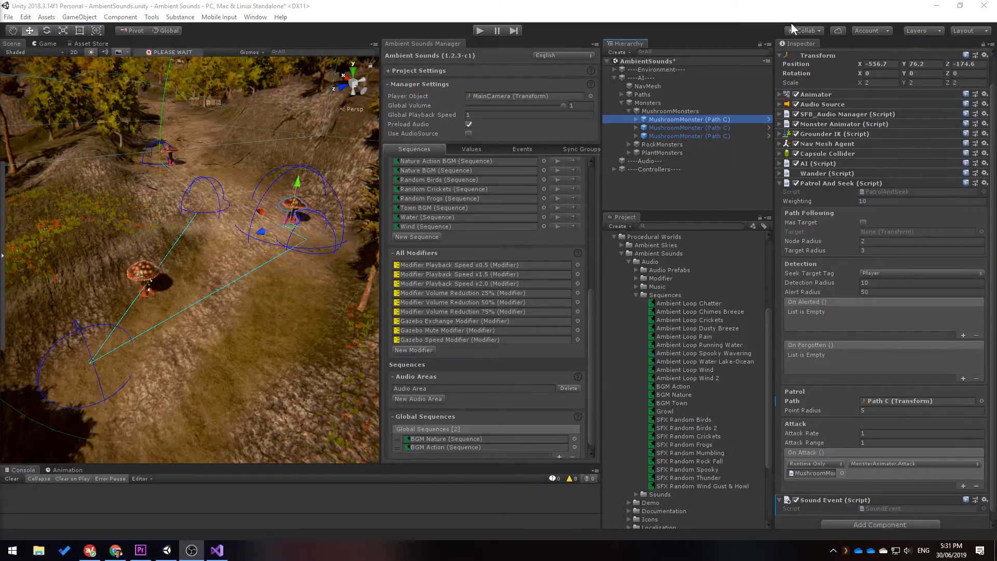
pyautogui.scroll(-1, 878, 327)
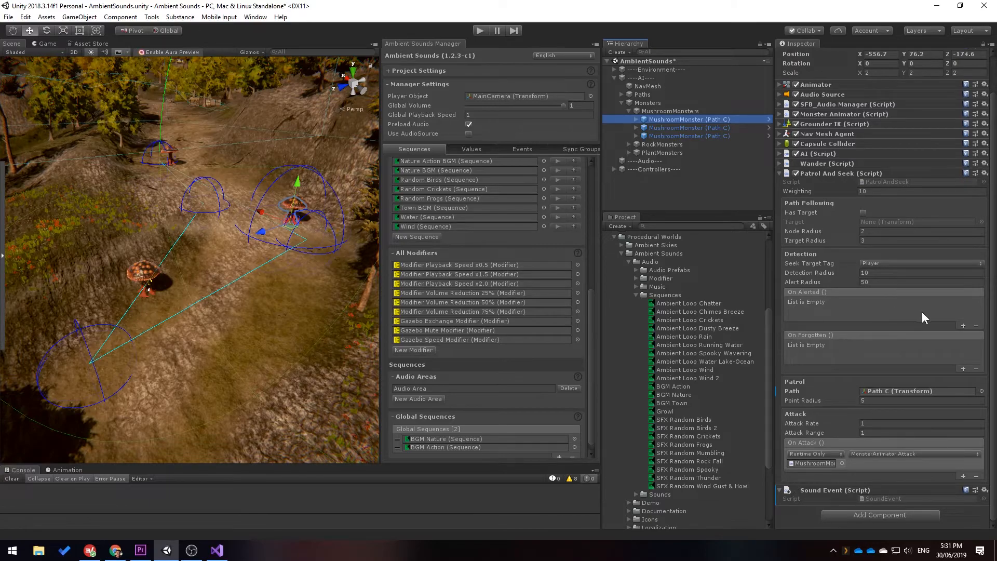
pyautogui.click(963, 326)
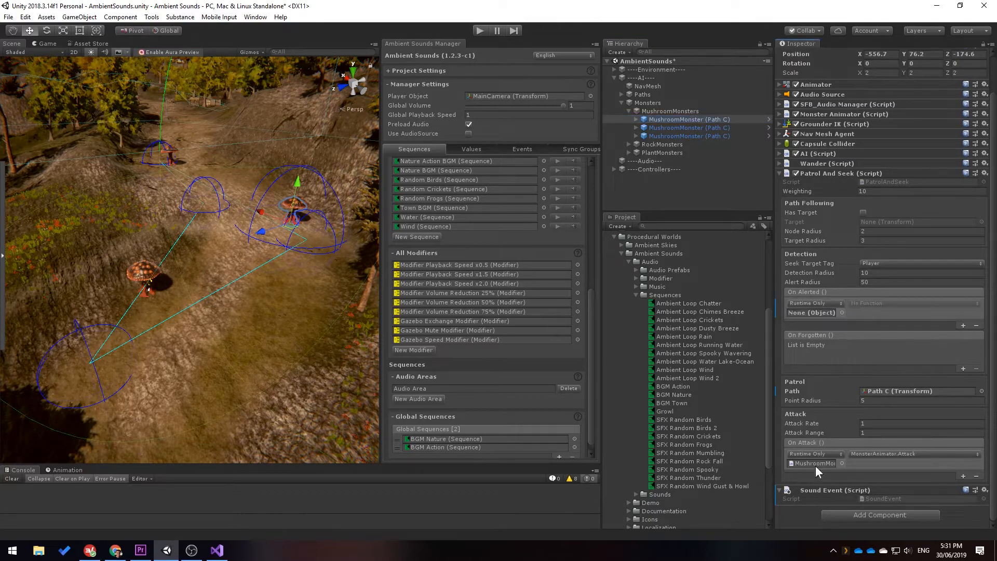
pyautogui.moveTo(837, 404); pyautogui.dragTo(813, 312)
pyautogui.click(873, 302)
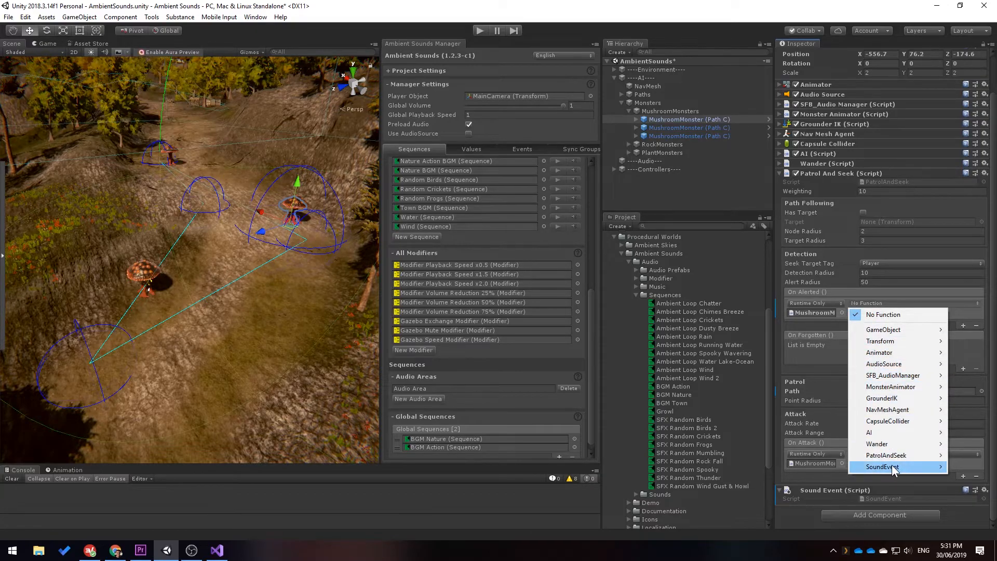
pyautogui.moveTo(889, 466)
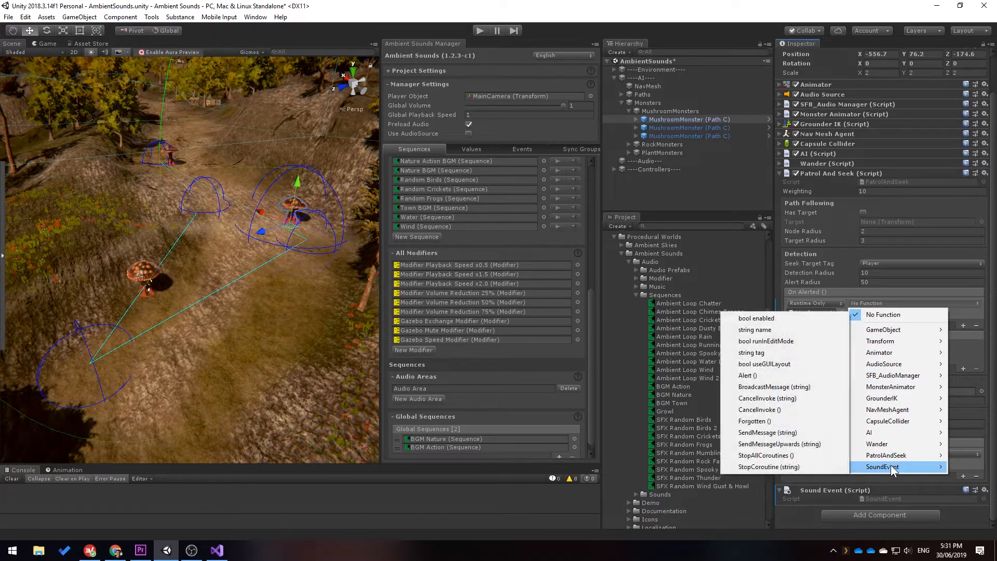
pyautogui.click(773, 375)
# Step: Add an On Forgotten listener targeting the same MushroomMonster and calling SoundEvent.Forgotten, and save the scene
pyautogui.click(963, 370)
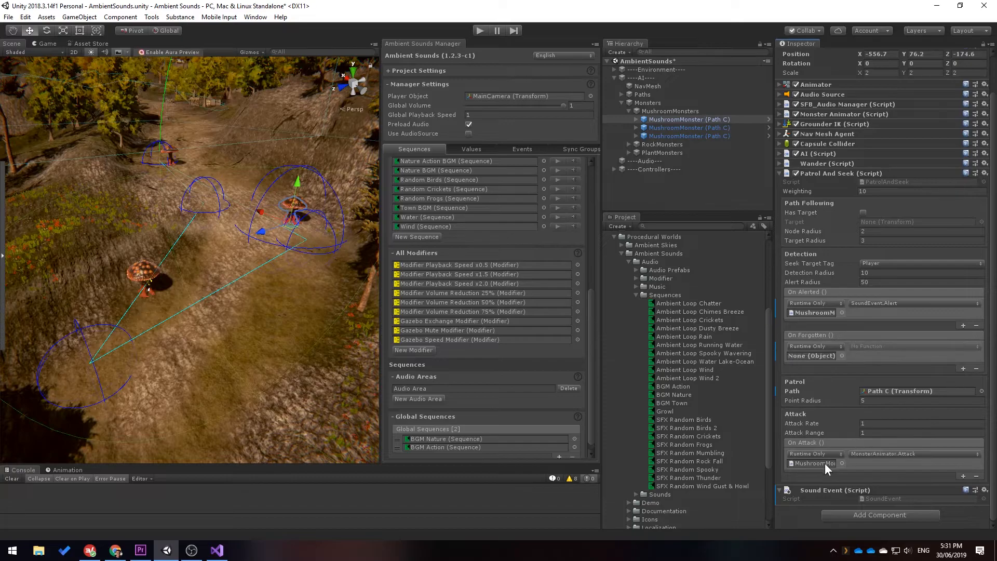
pyautogui.moveTo(832, 456); pyautogui.dragTo(822, 357)
pyautogui.click(878, 345)
pyautogui.moveTo(883, 510)
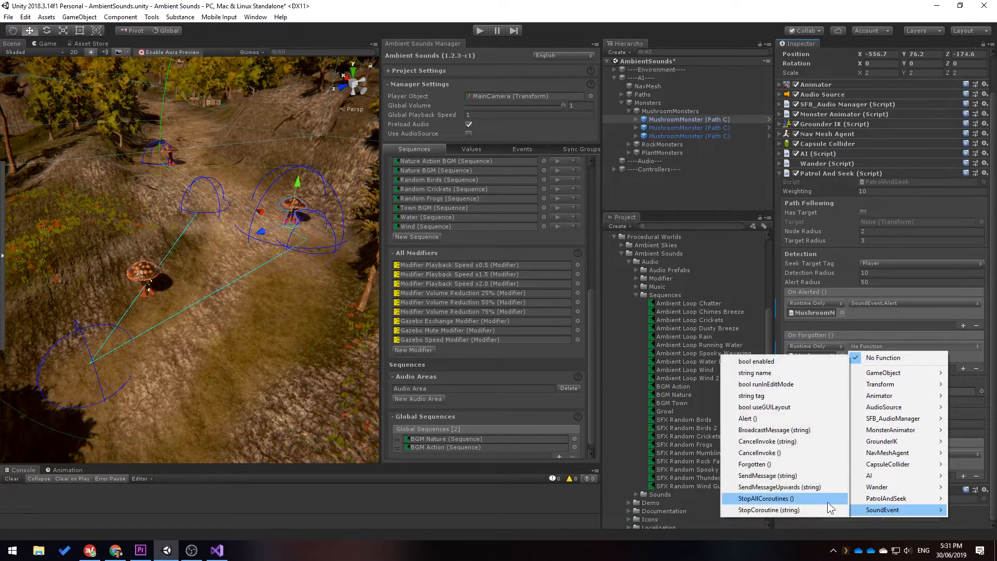
pyautogui.click(784, 465)
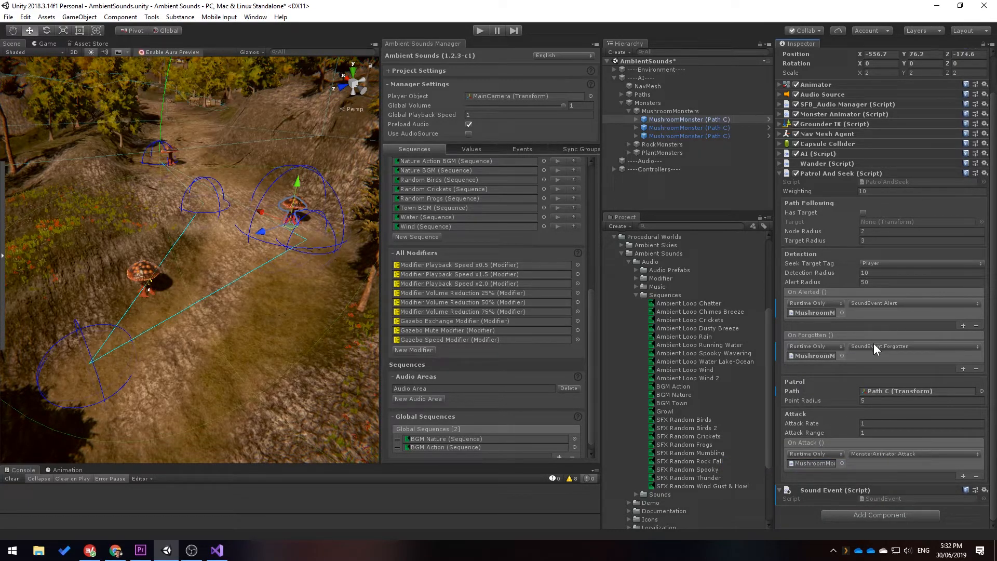
pyautogui.hotkey('ctrl', 's')
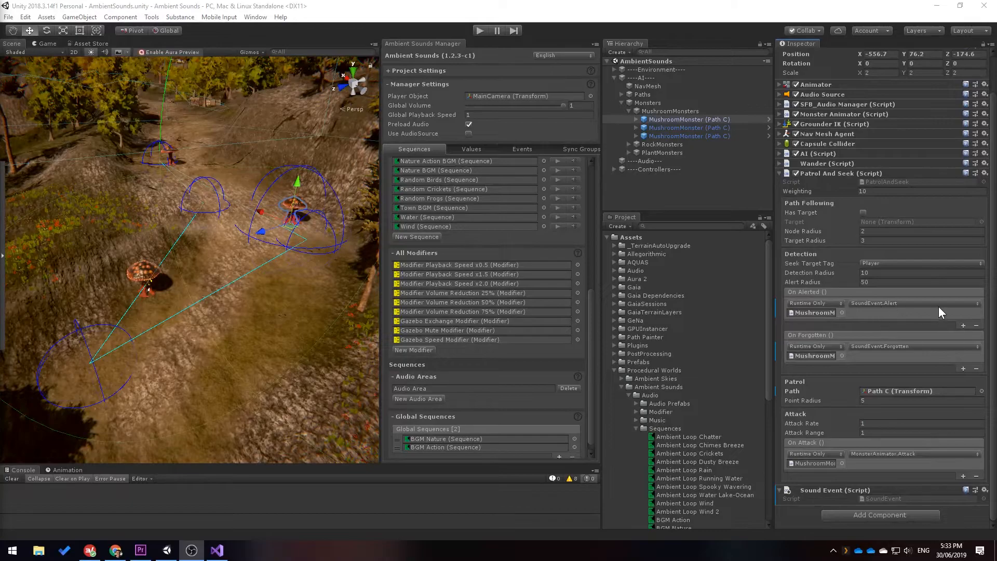
# Step: Apply all of the MushroomMonster's overrides to its prefab and run the scene in play mode
pyautogui.scroll(2, 948, 121)
pyautogui.click(959, 74)
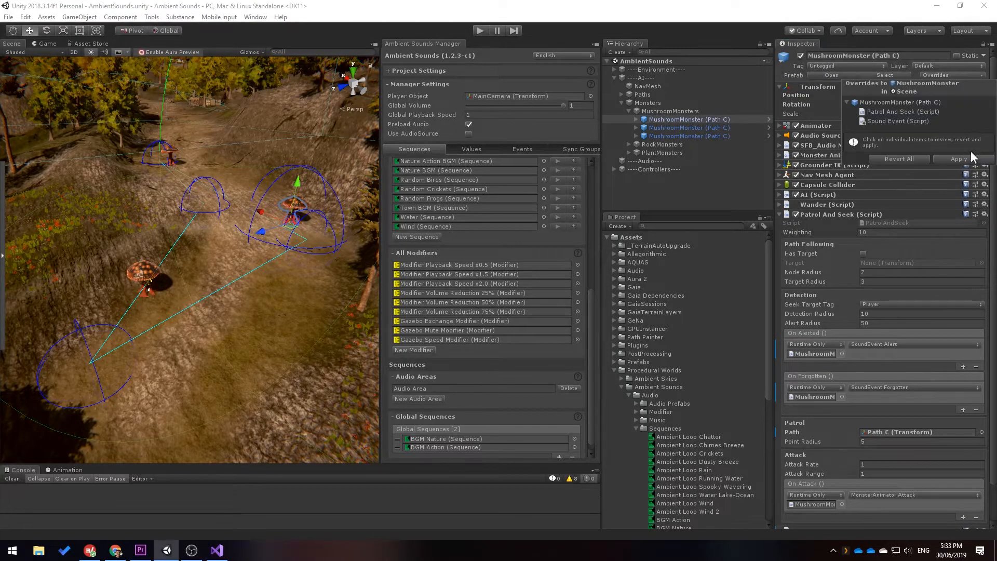
pyautogui.click(971, 158)
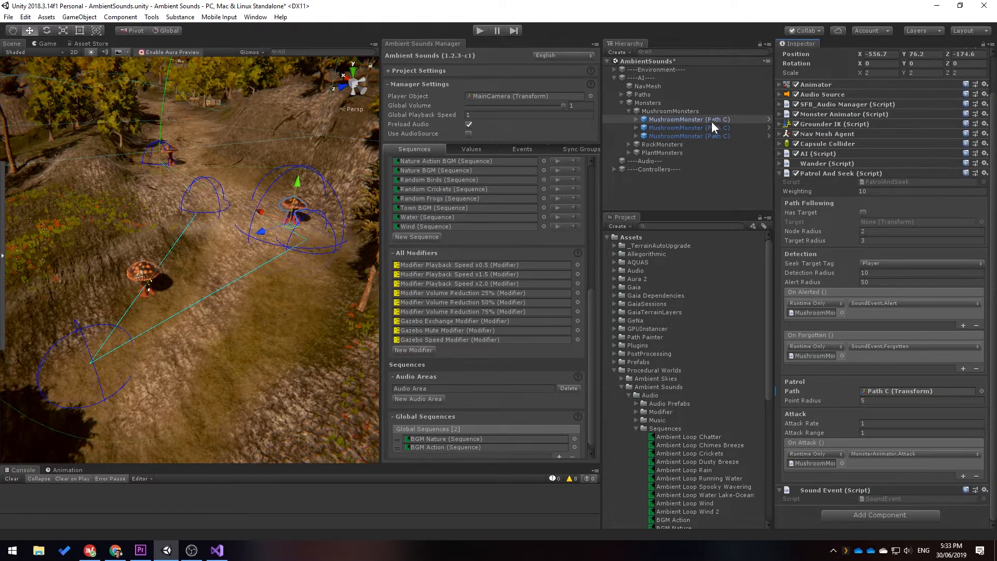
pyautogui.click(479, 29)
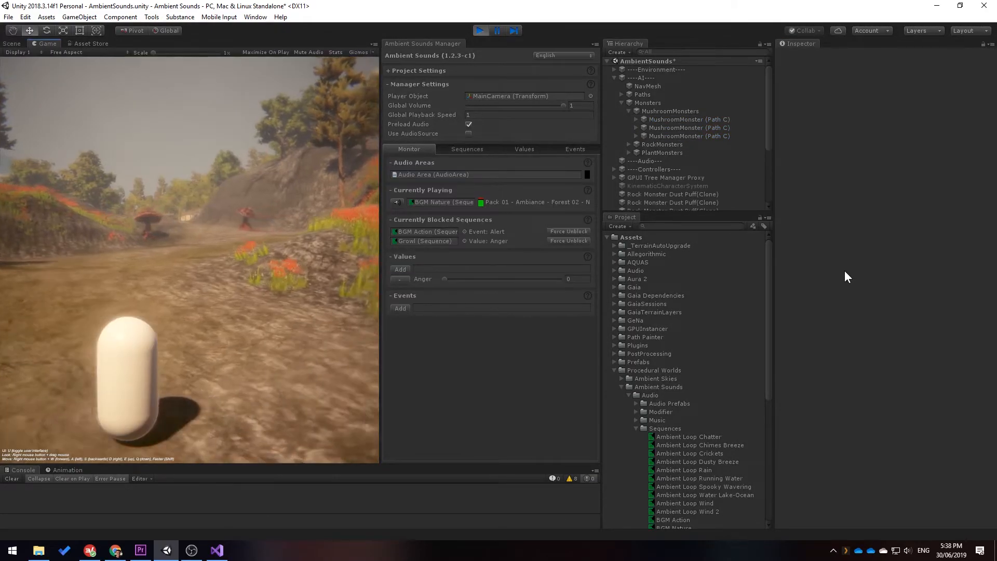